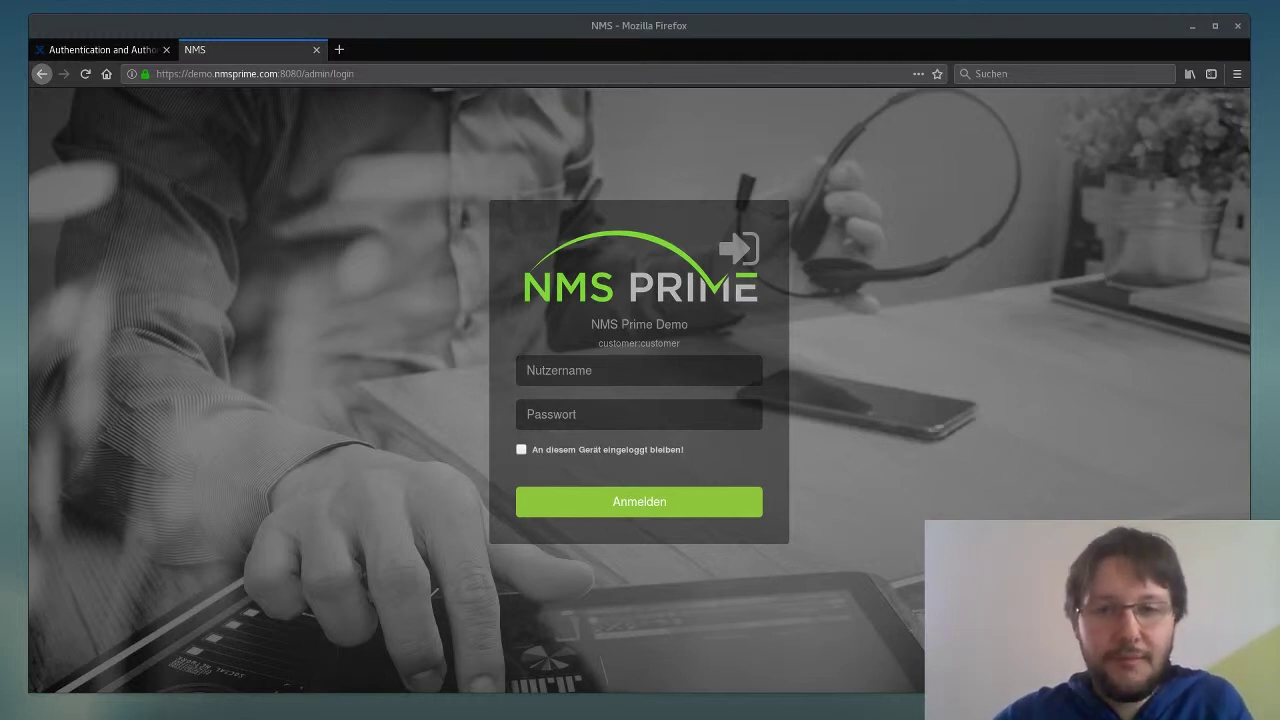
- Log in to NMS Prime with the root superuser's username and password
{"action": "left_click", "coordinate": [617, 369]}
{"action": "type", "text": "ro"}
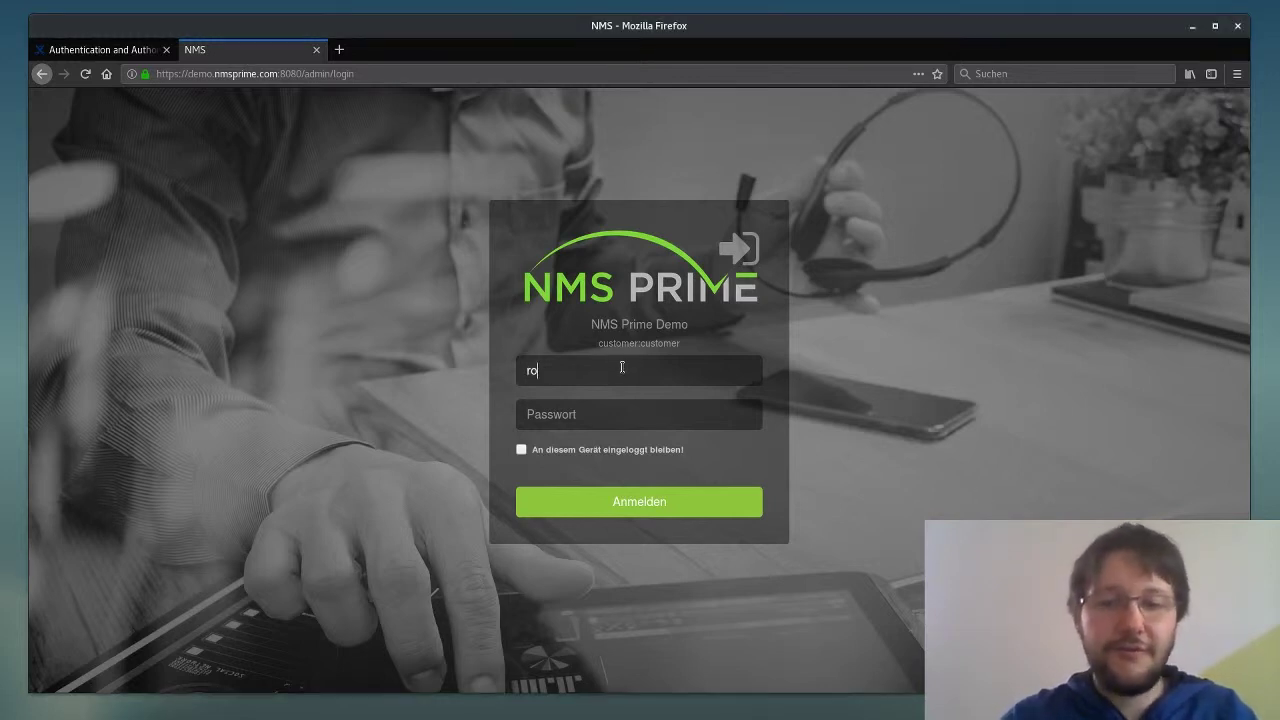
{"action": "type", "text": "password"}
{"action": "key", "text": "Return"}
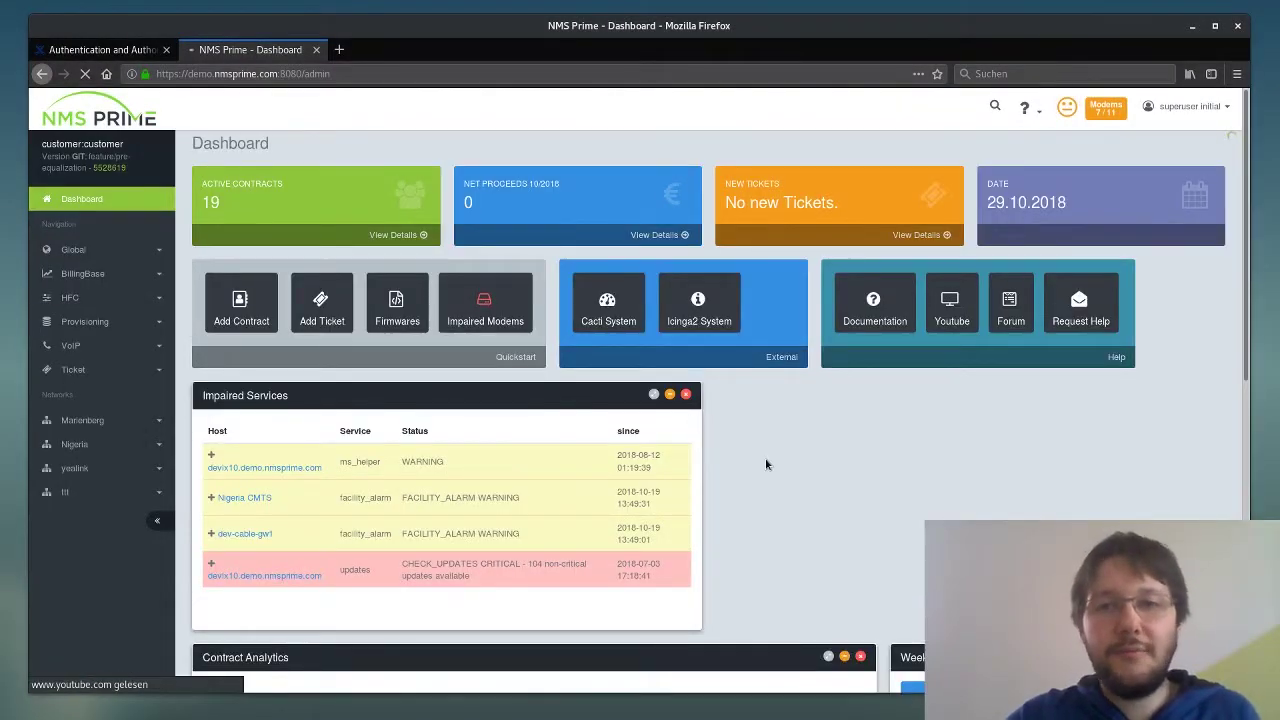
- Save the superuser's own User Settings profile, with admin and every_net roles, to get Updated!
{"action": "left_click", "coordinate": [1196, 106]}
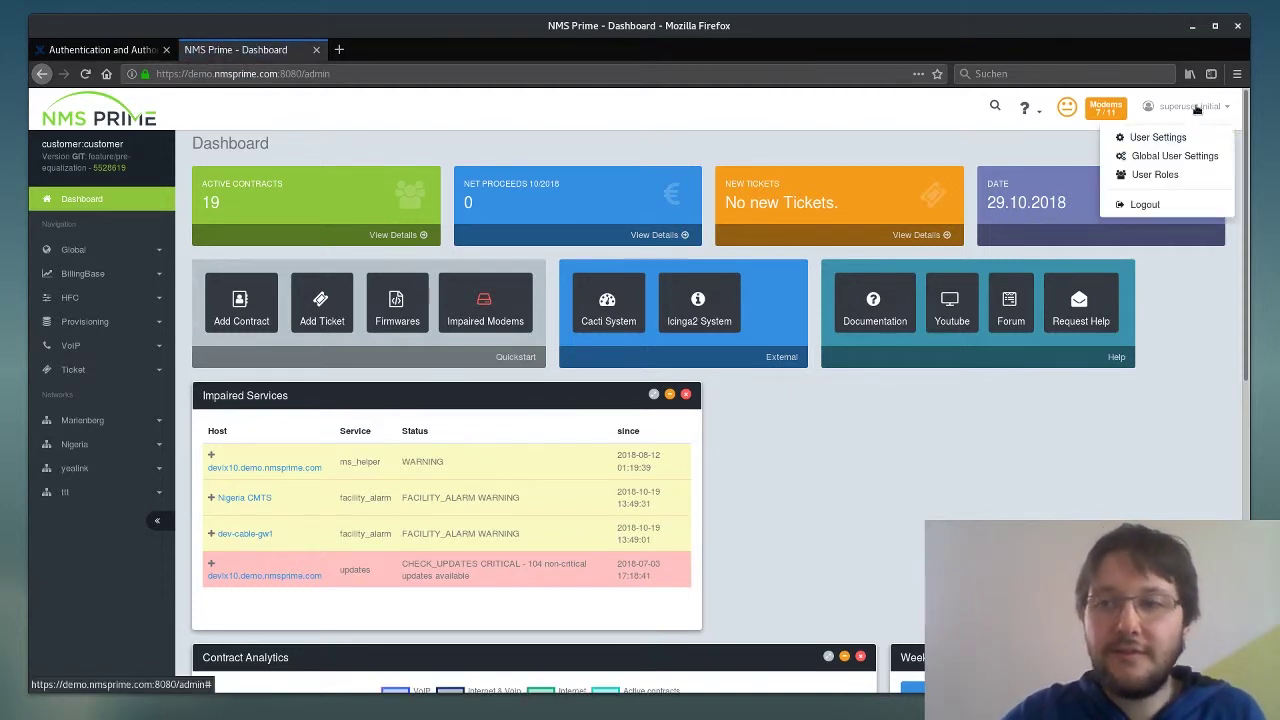
{"action": "left_click", "coordinate": [1155, 140]}
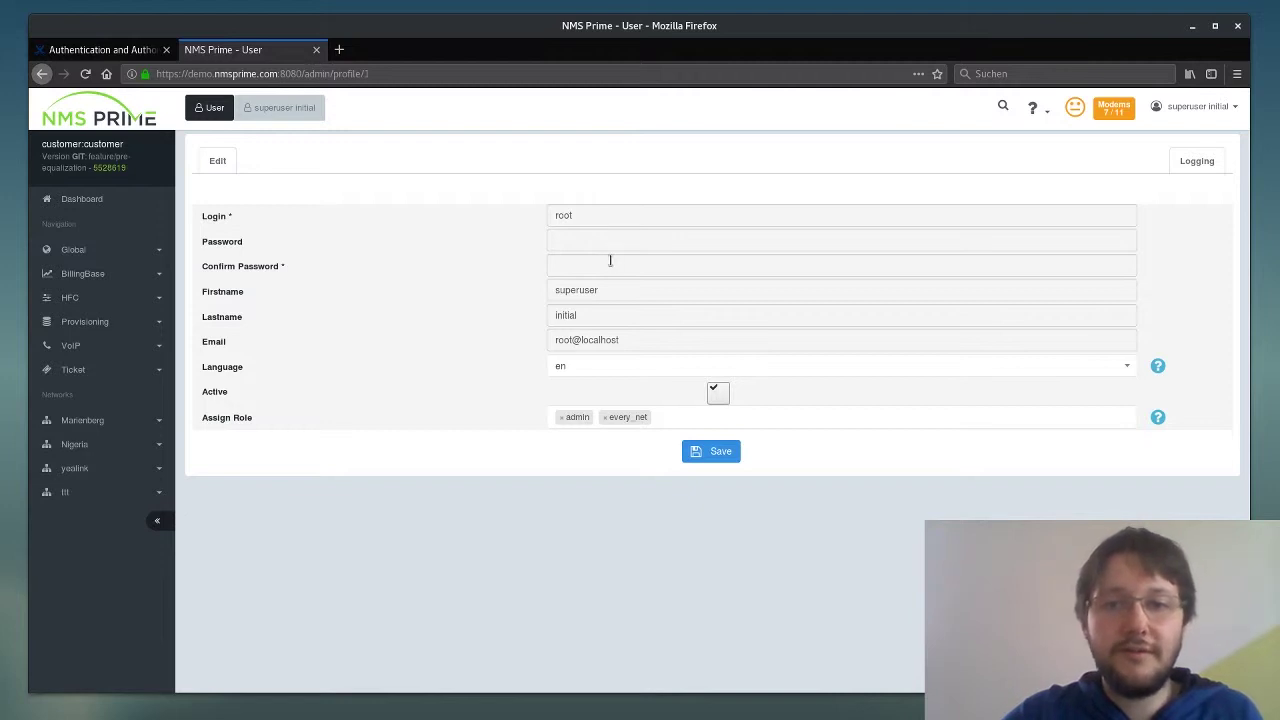
{"action": "left_click", "coordinate": [715, 452]}
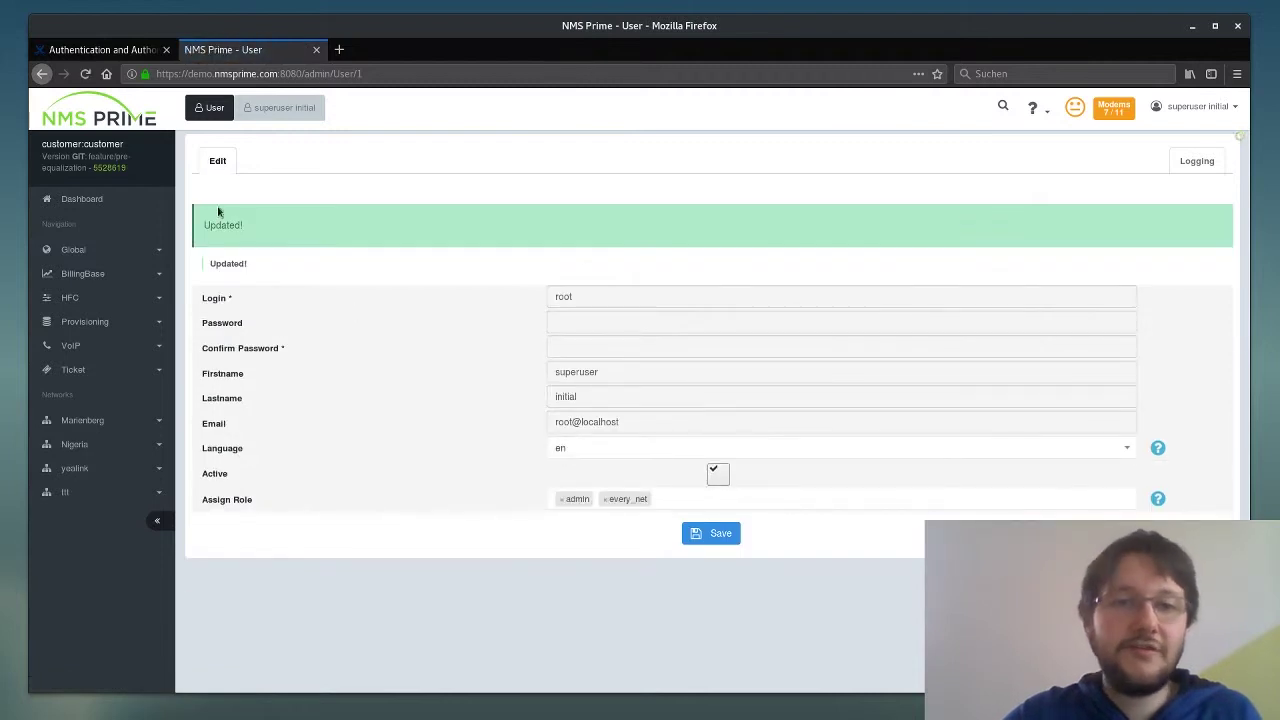
{"action": "left_click_drag", "start_coordinate": [266, 234], "coordinate": [204, 226]}
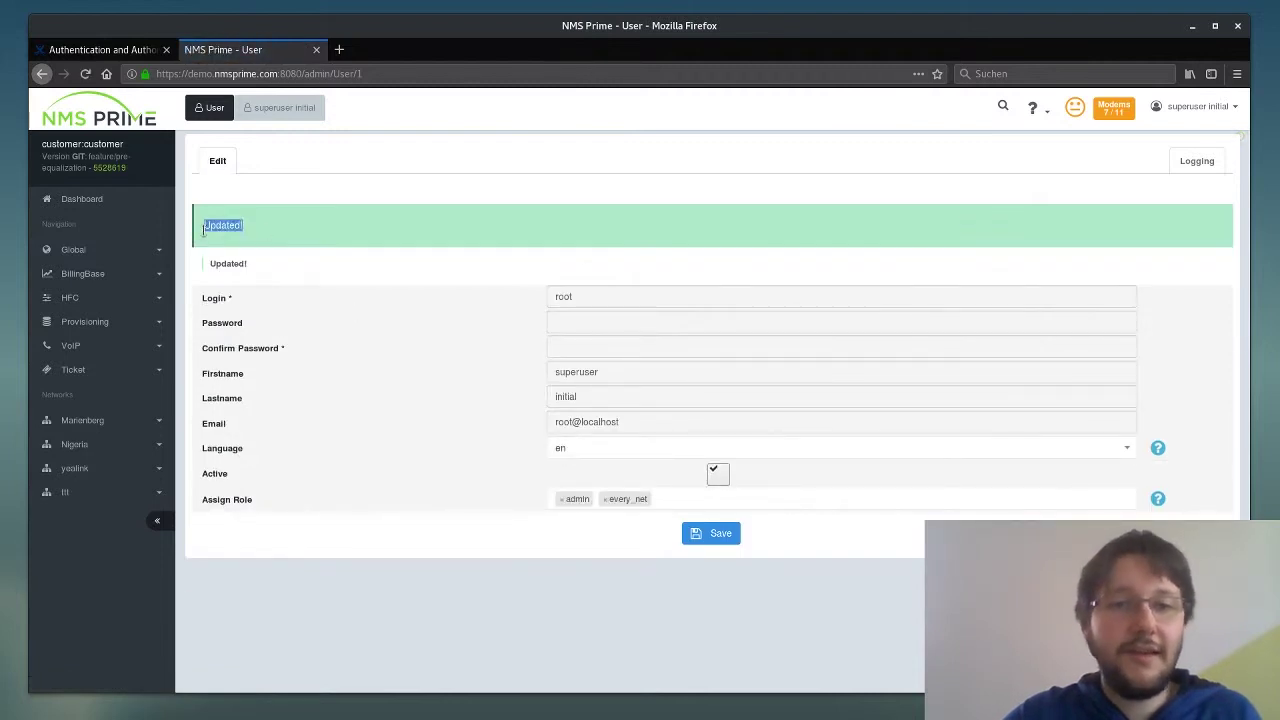
{"action": "left_click", "coordinate": [206, 226]}
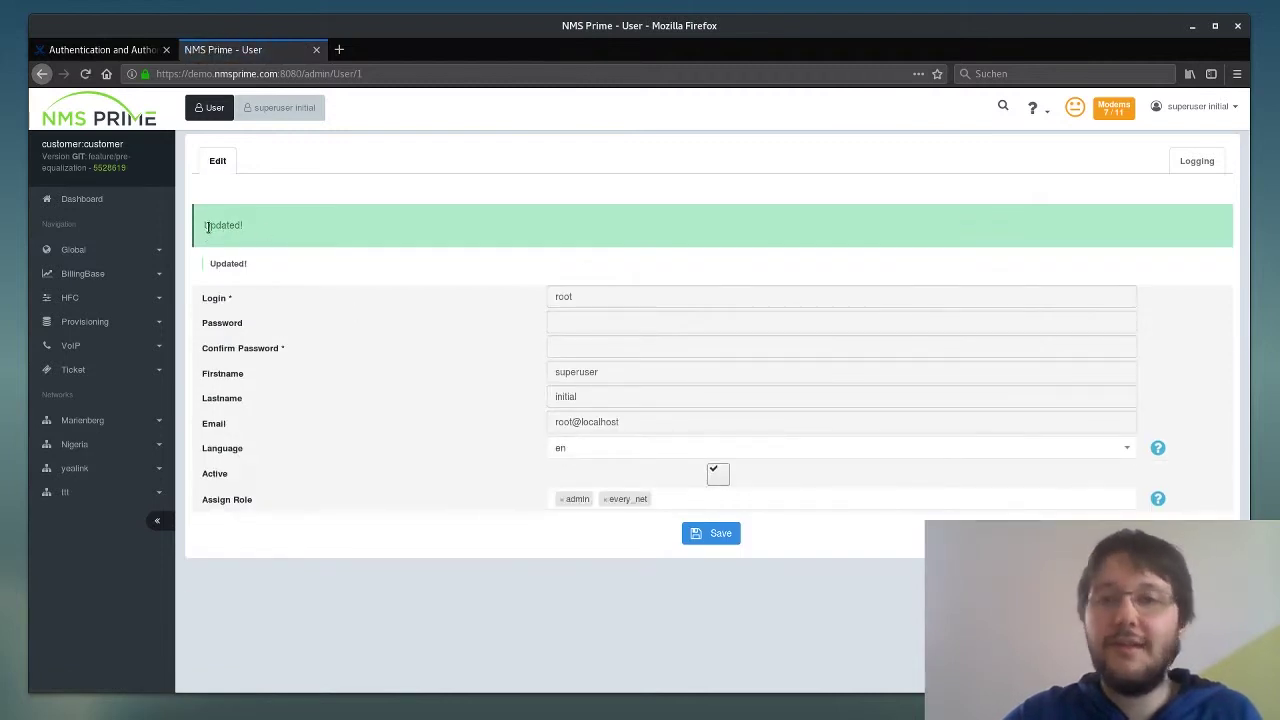
{"action": "left_click", "coordinate": [1198, 110]}
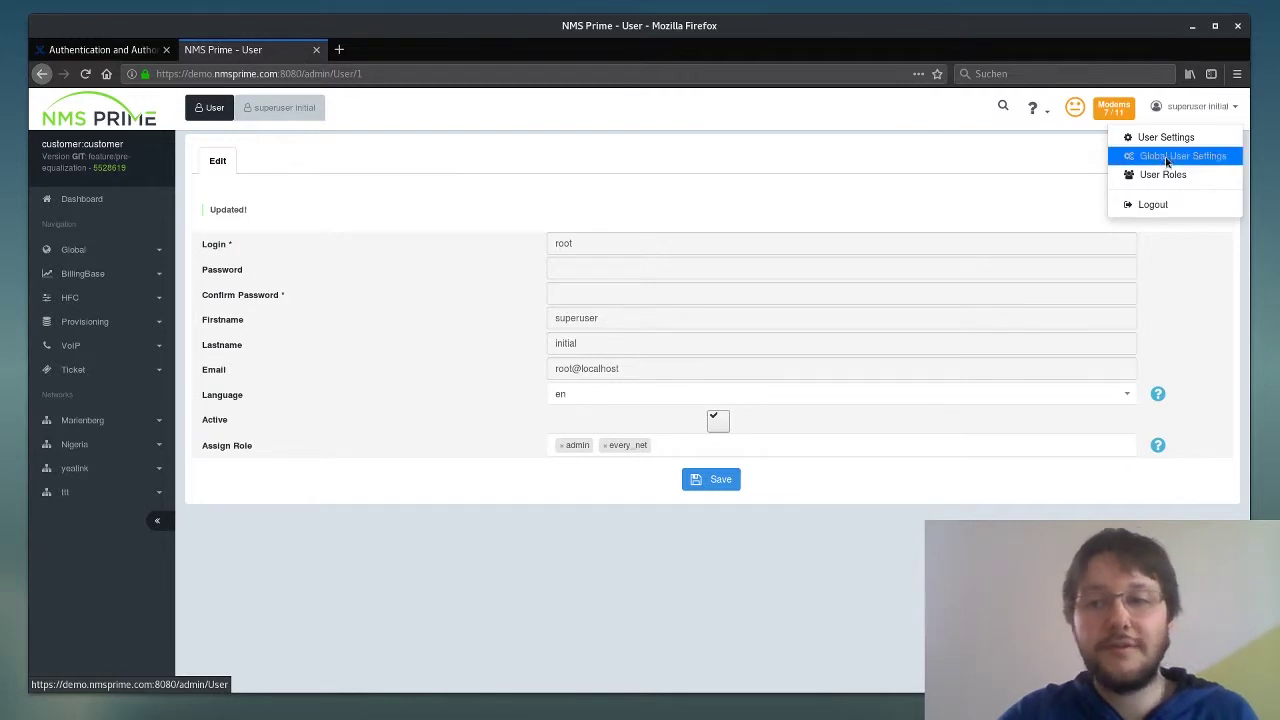
- In Global User Settings, set the customer login's Language to en and save it
{"action": "left_click", "coordinate": [1166, 160]}
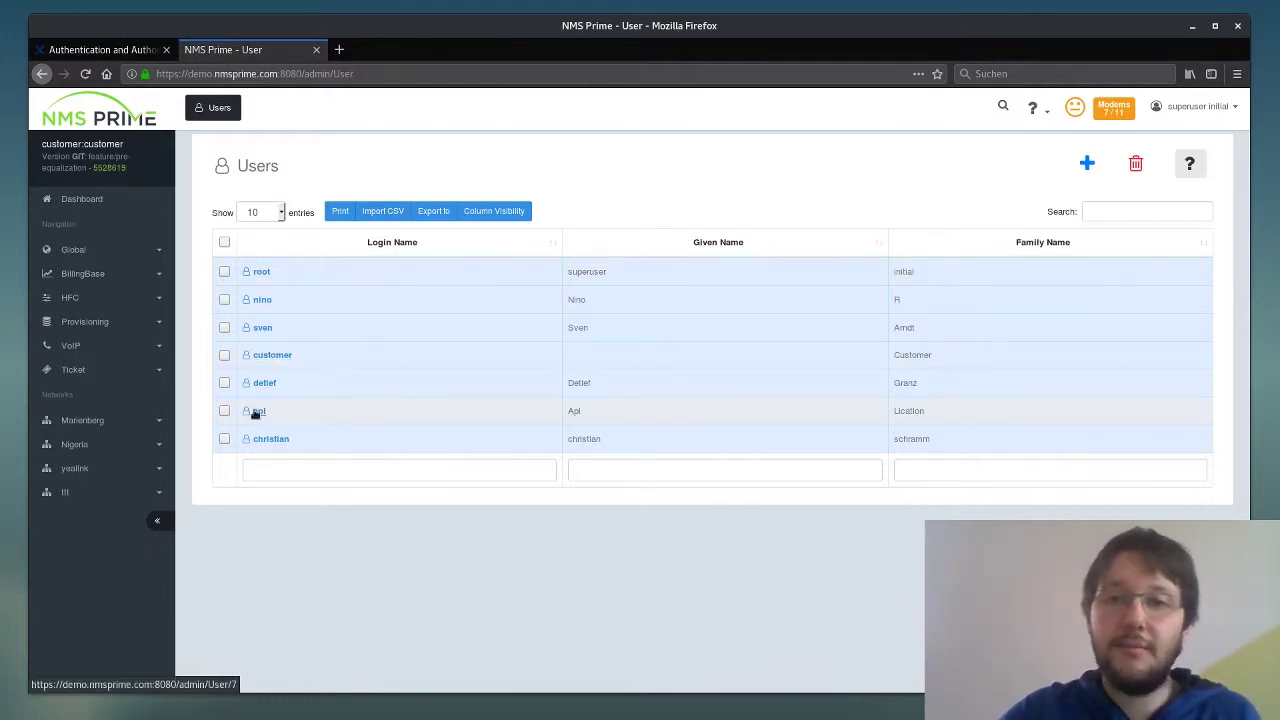
{"action": "left_click", "coordinate": [272, 356]}
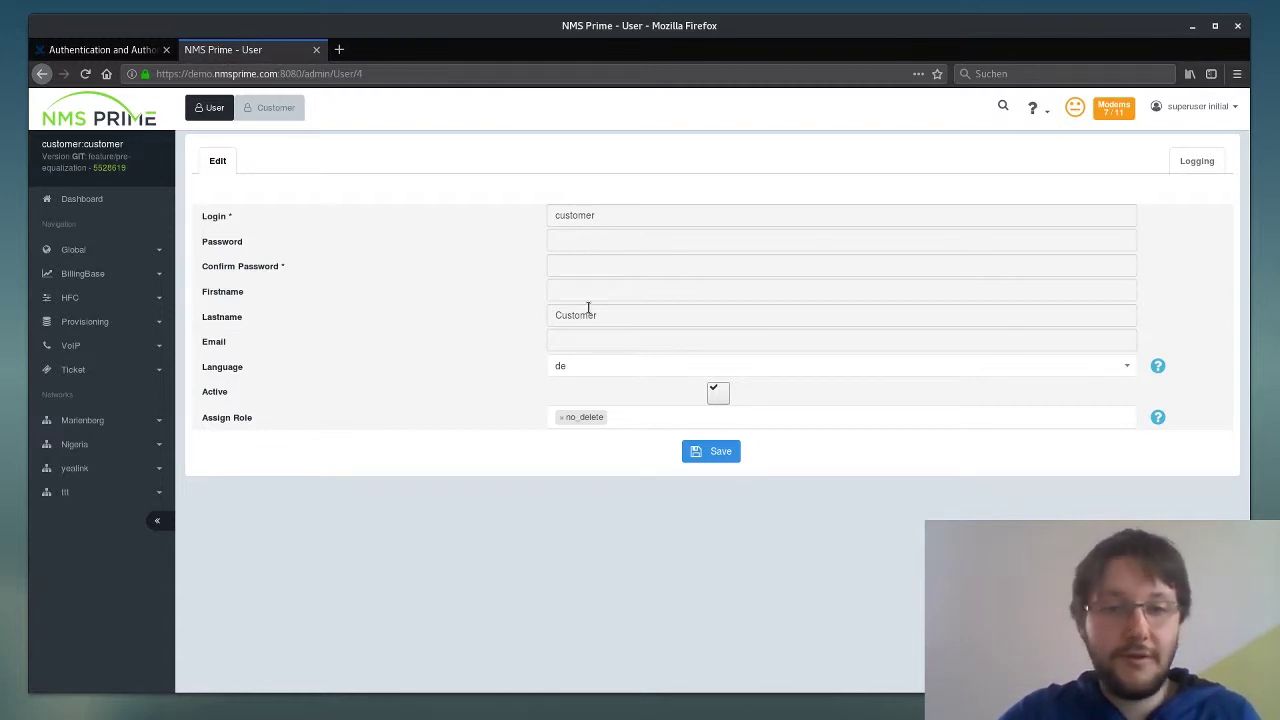
{"action": "left_click", "coordinate": [582, 368]}
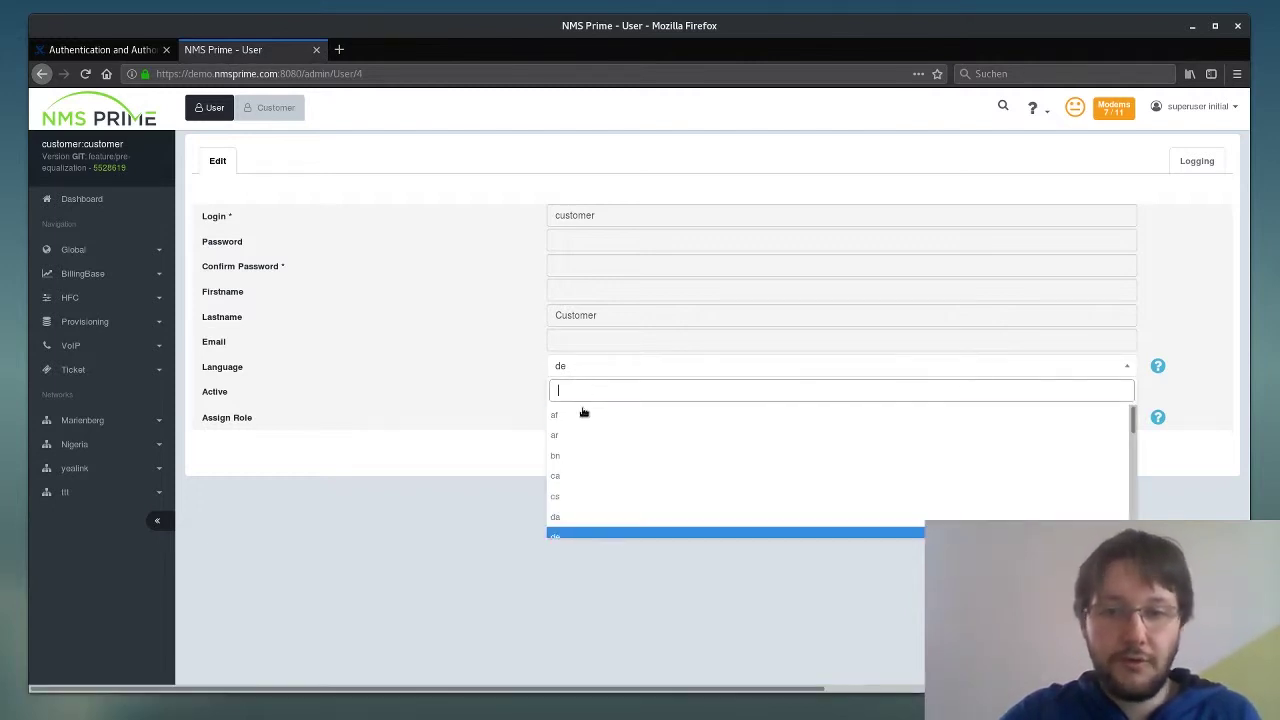
{"action": "type", "text": "en"}
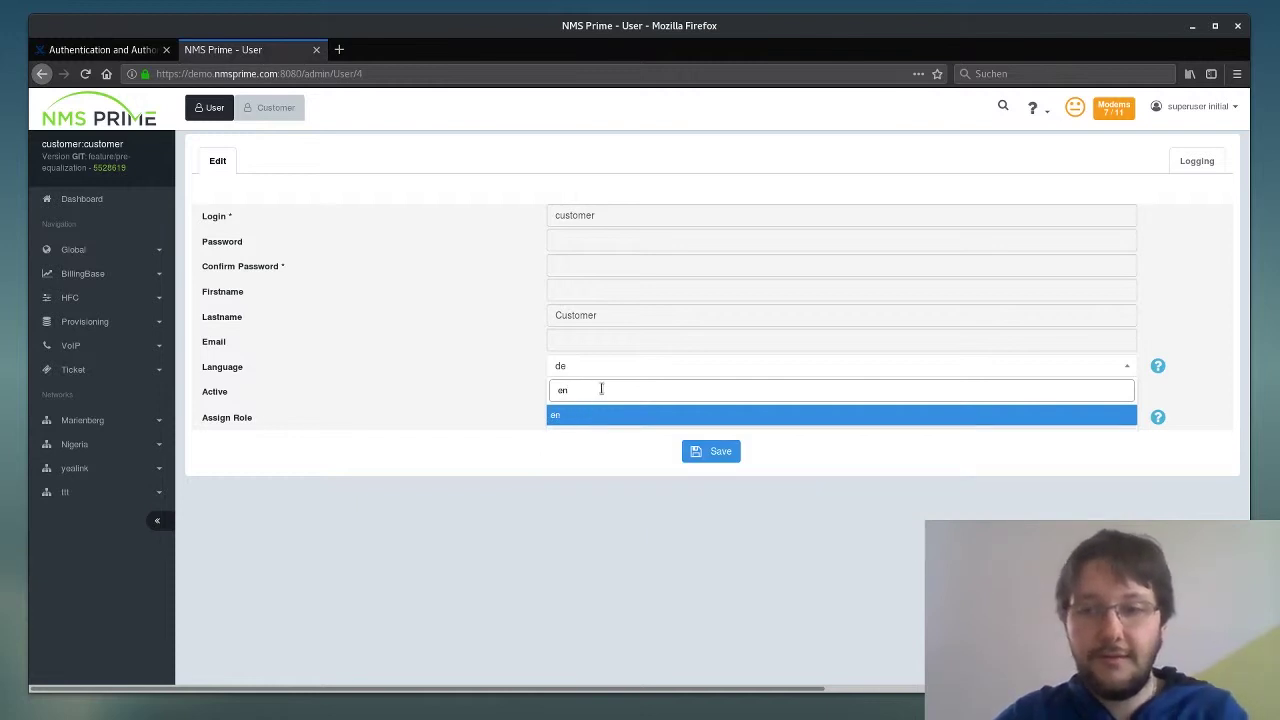
{"action": "left_click", "coordinate": [670, 415]}
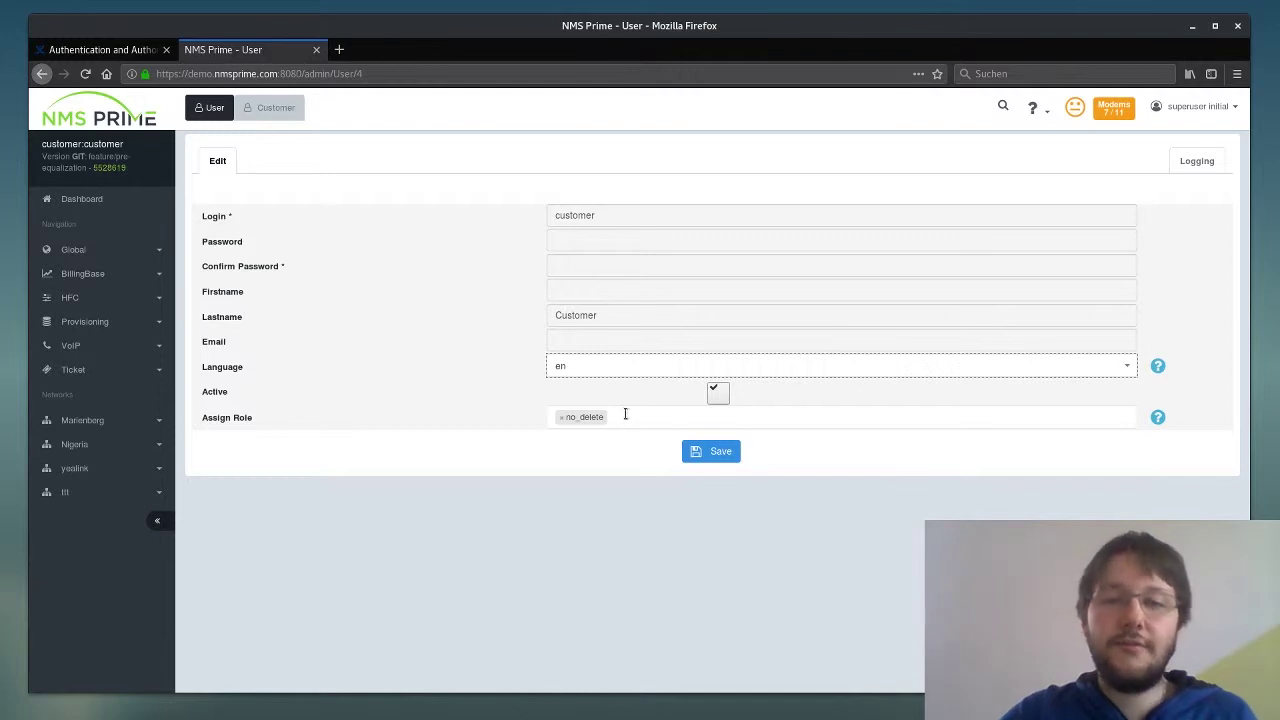
{"action": "mouse_move", "coordinate": [627, 412]}
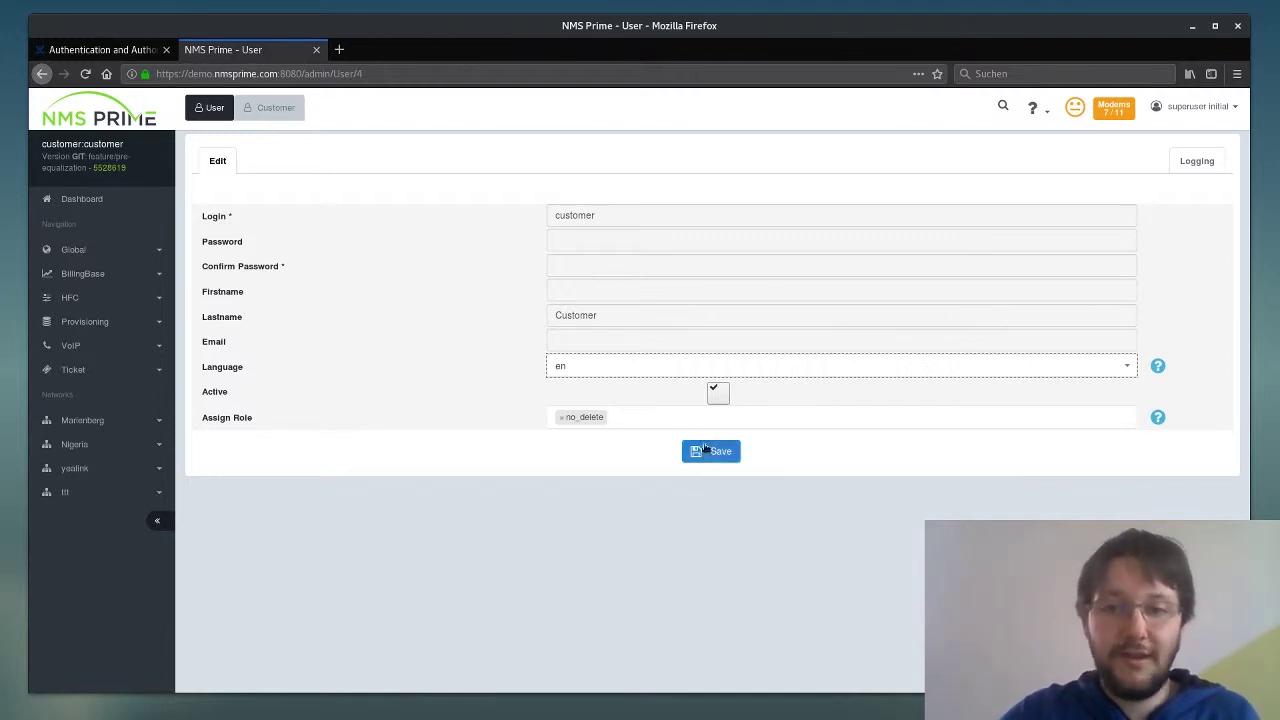
{"action": "left_click", "coordinate": [711, 450]}
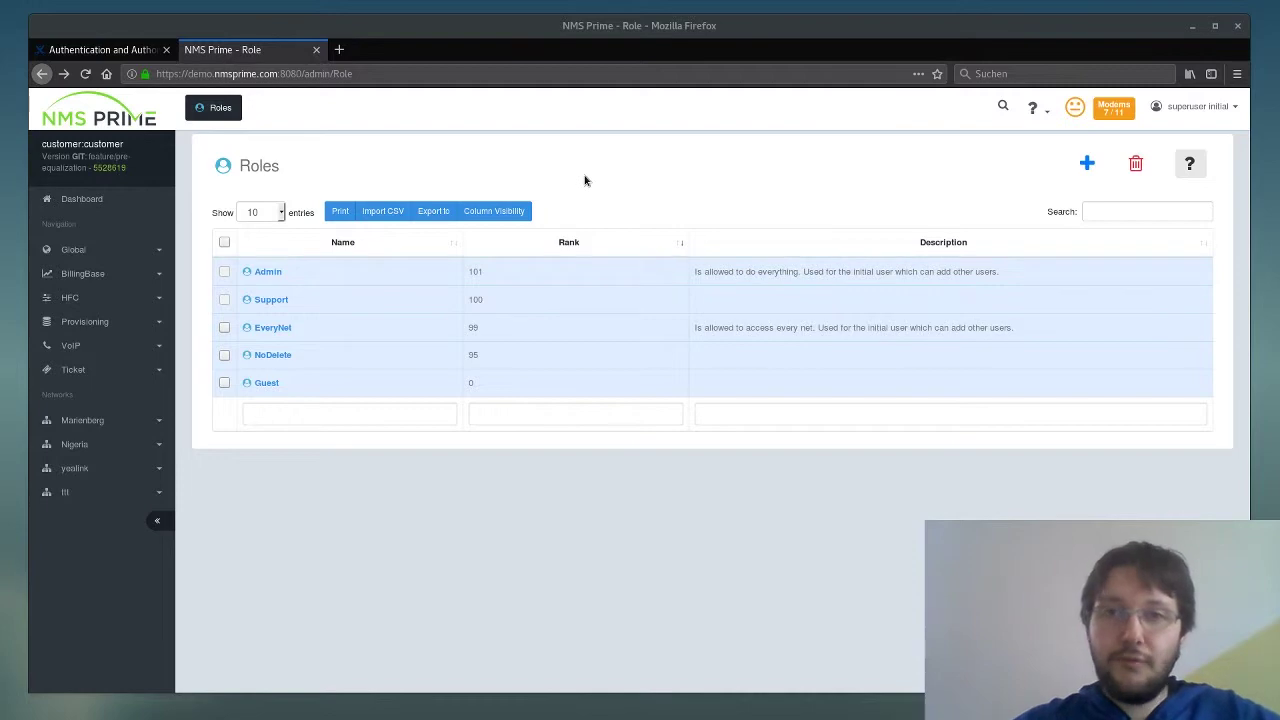
- Open the NoDelete role (rank 95) from the Roles table to see its fields and abilities
{"action": "left_click", "coordinate": [272, 356]}
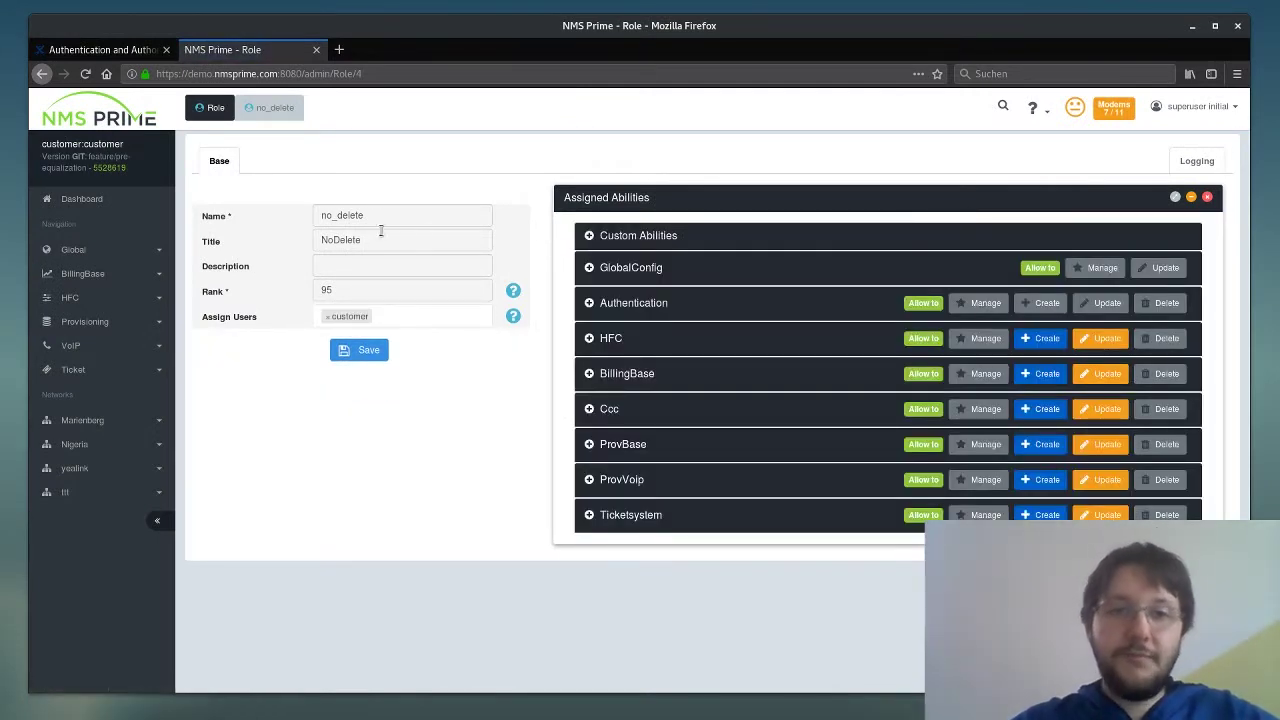
{"action": "left_click_drag", "start_coordinate": [367, 242], "coordinate": [310, 241]}
- Review the NoDelete title, description and rank 95, keep only the customer user assigned, and save
{"action": "left_click", "coordinate": [378, 238]}
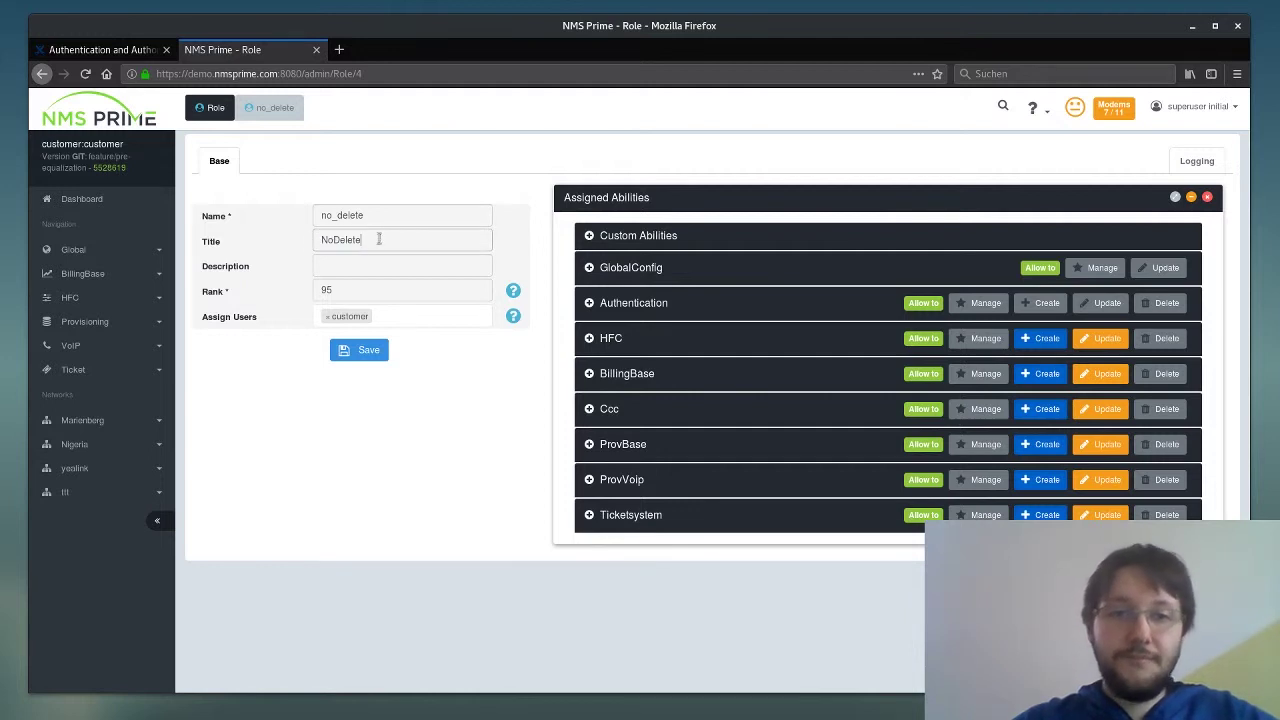
{"action": "left_click", "coordinate": [365, 267]}
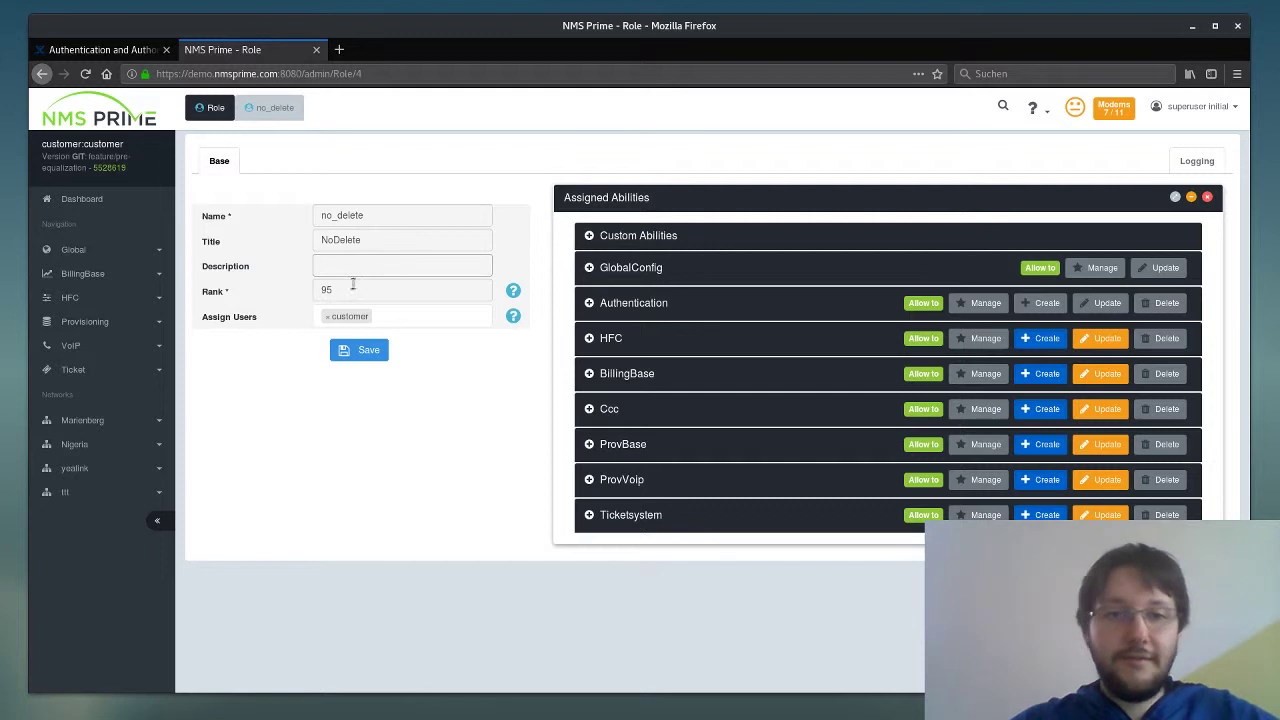
{"action": "left_click", "coordinate": [346, 290]}
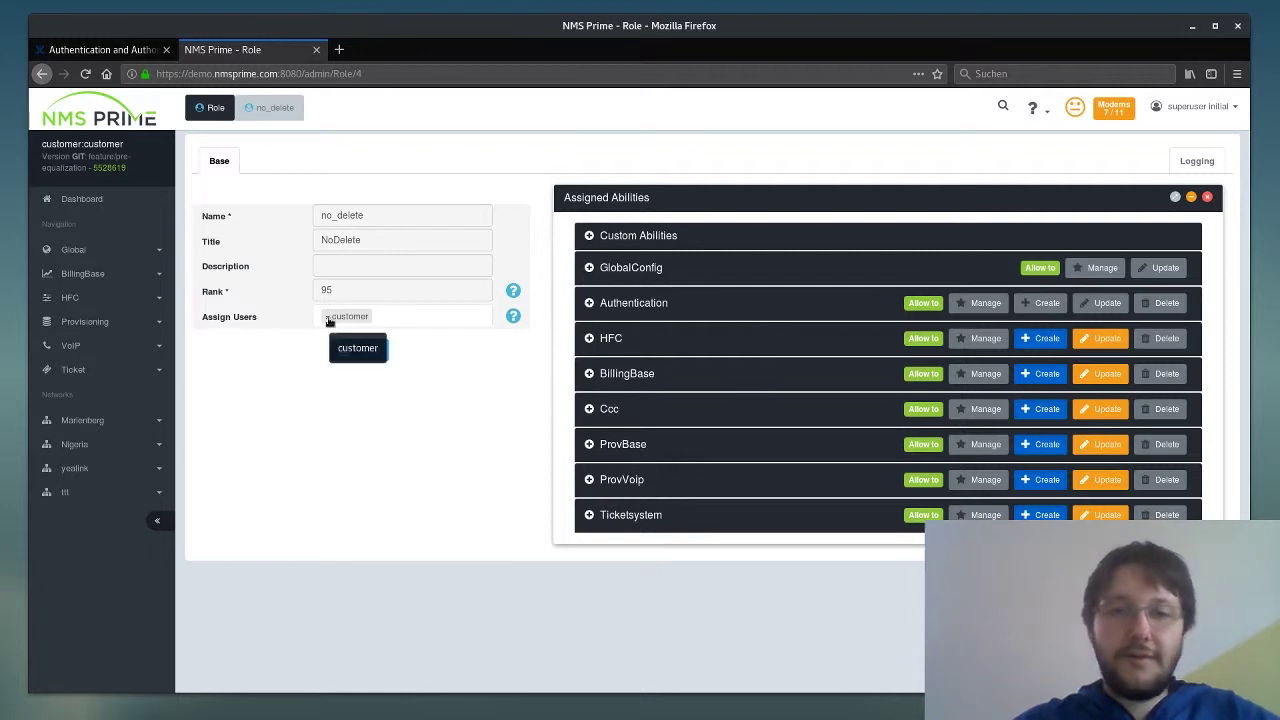
{"action": "left_click", "coordinate": [394, 320]}
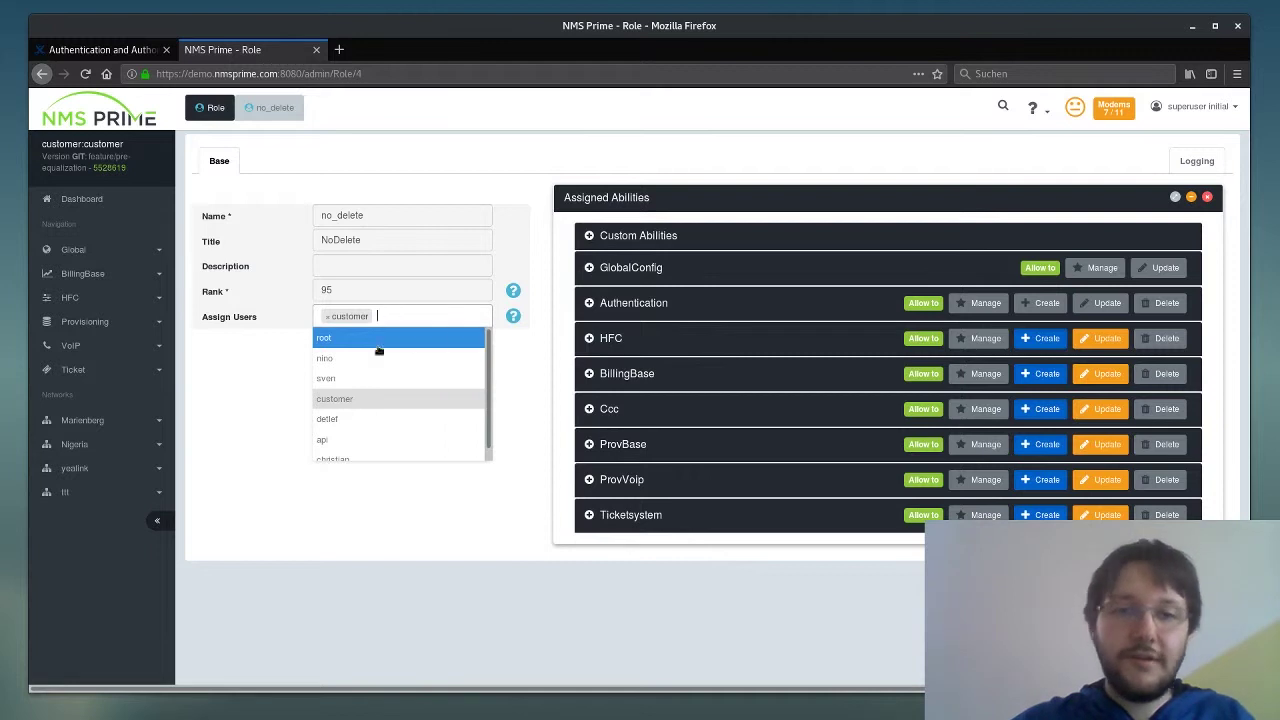
{"action": "left_click", "coordinate": [324, 360]}
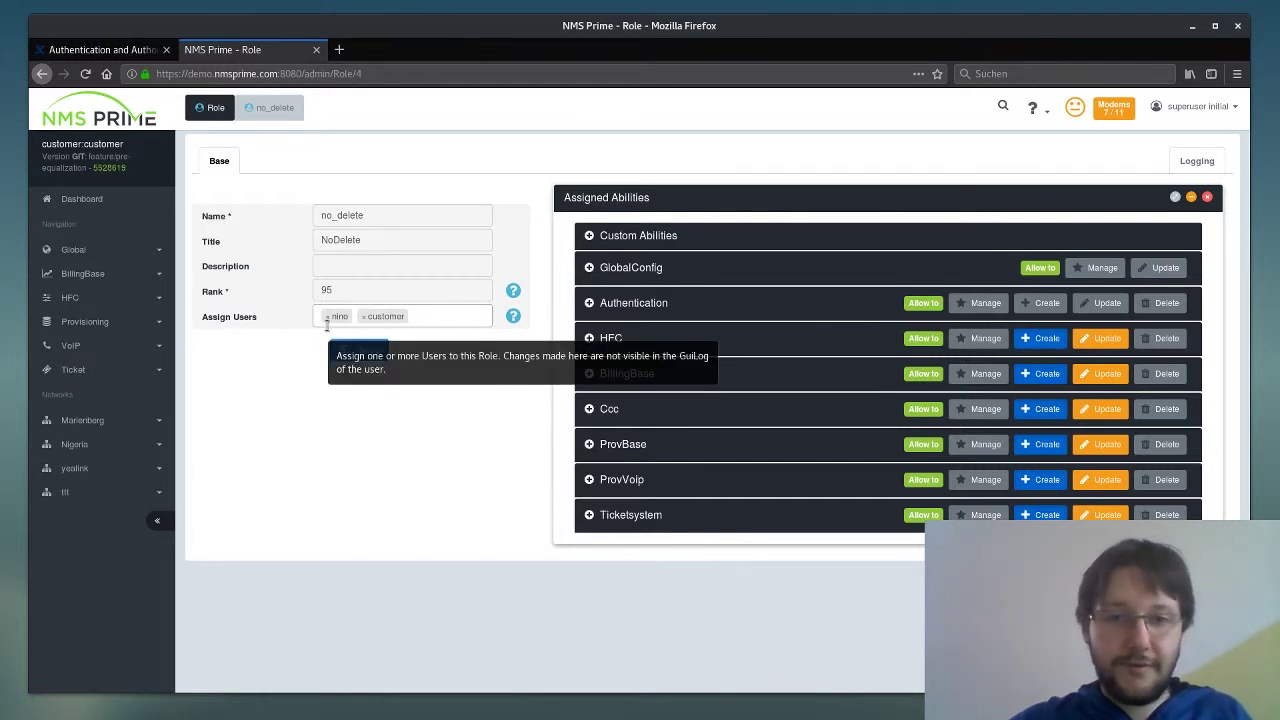
{"action": "left_click", "coordinate": [327, 317]}
{"action": "left_click", "coordinate": [271, 380]}
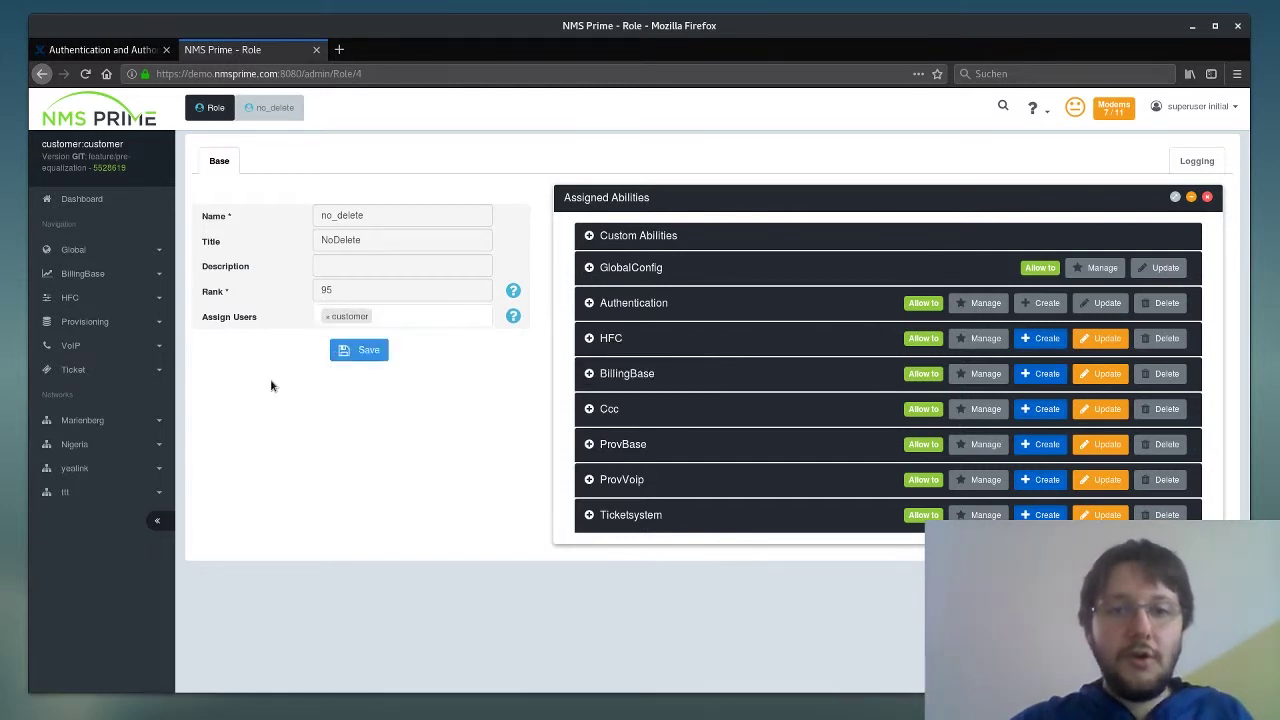
{"action": "left_click", "coordinate": [368, 355]}
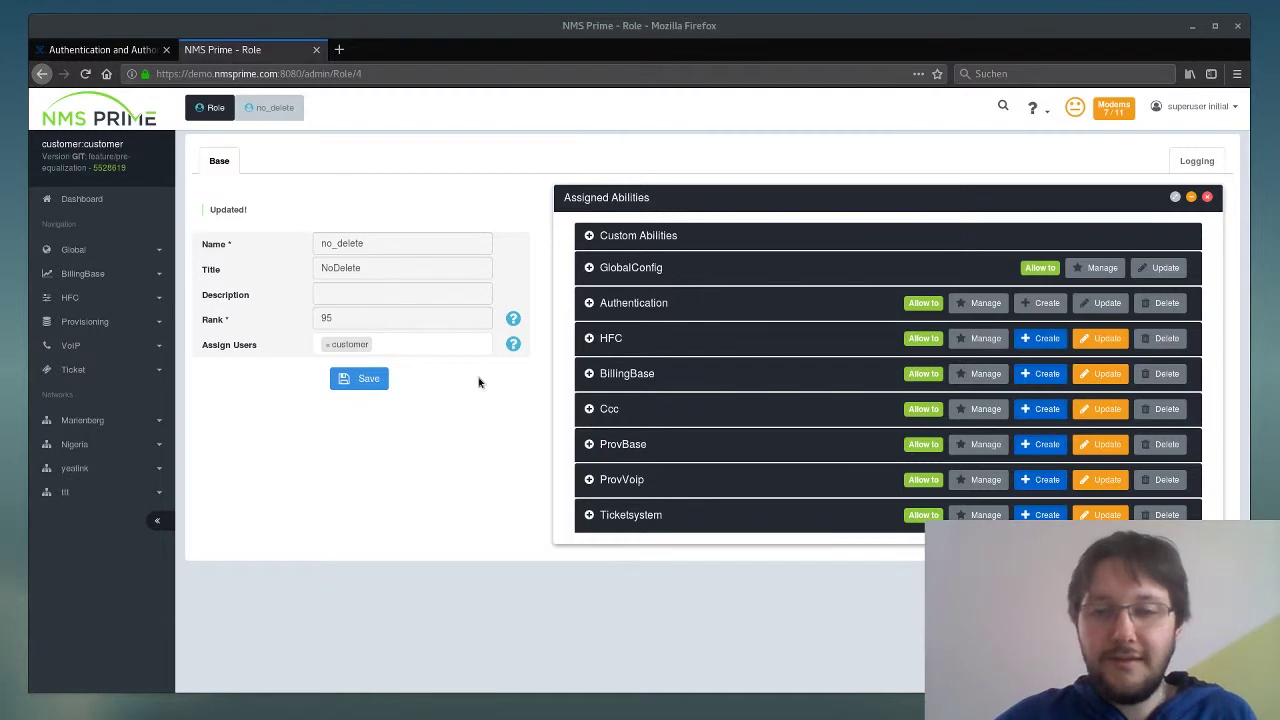
- Expand the ProvBase permissions, toggle the row Create, Update and Delete checkboxes, and save
{"action": "left_click", "coordinate": [592, 449]}
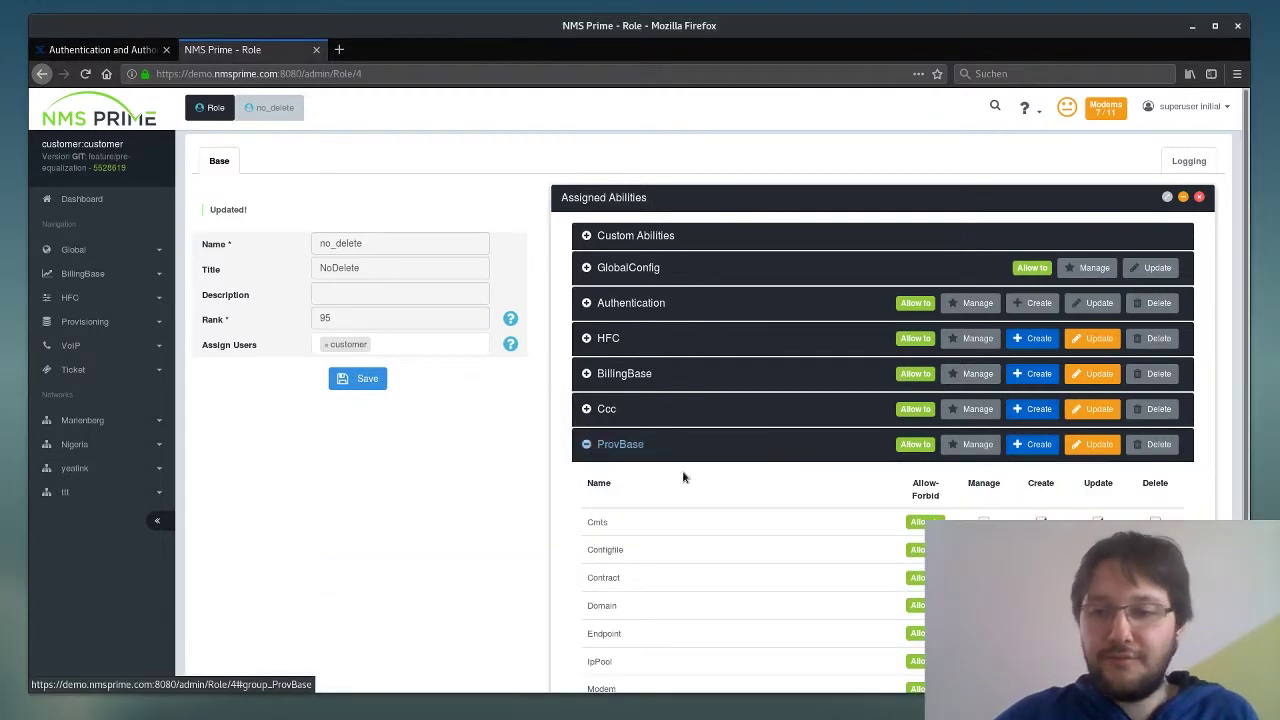
{"action": "scroll", "coordinate": [683, 477], "scroll_direction": "down", "scroll_amount": 1}
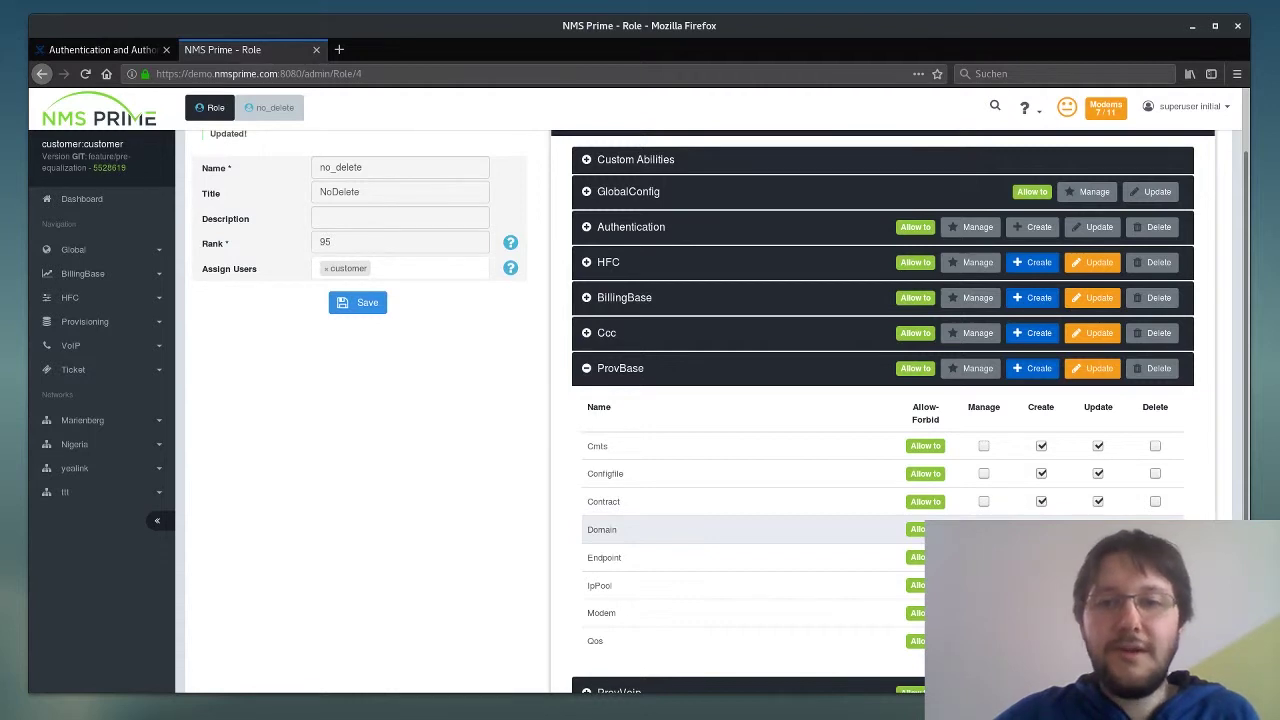
{"action": "left_click", "coordinate": [606, 369]}
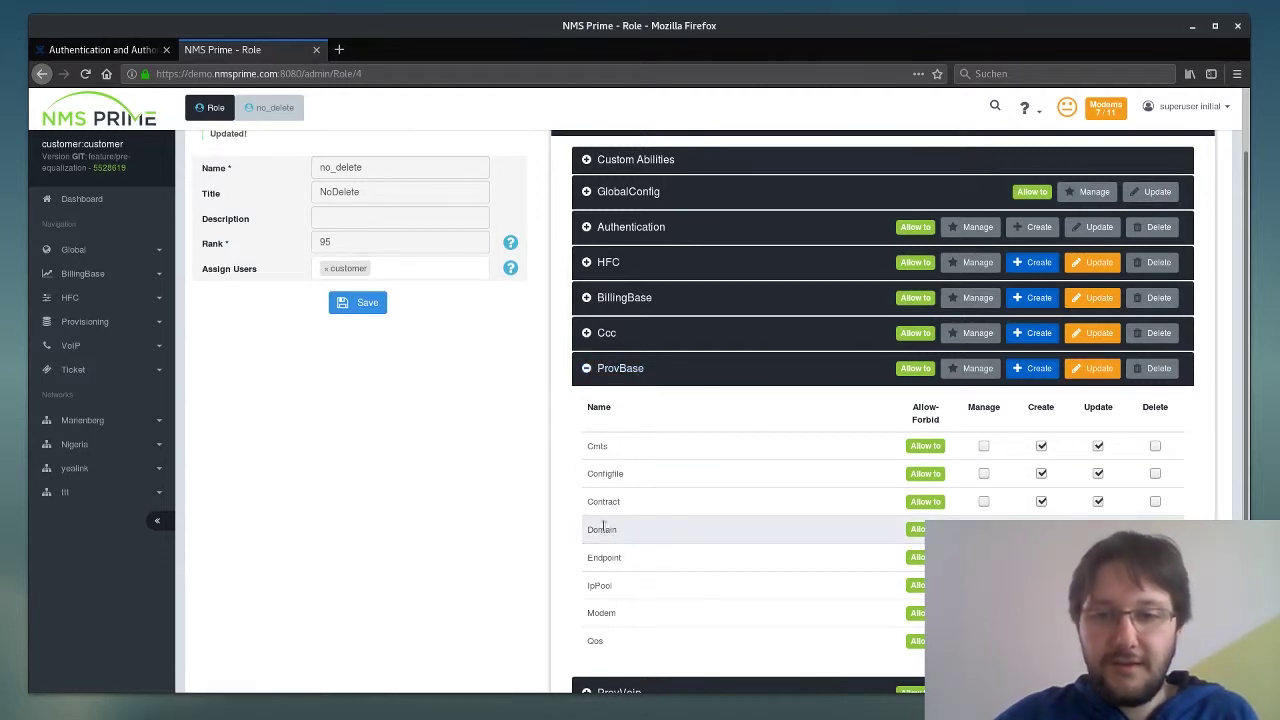
{"action": "left_click", "coordinate": [1041, 530]}
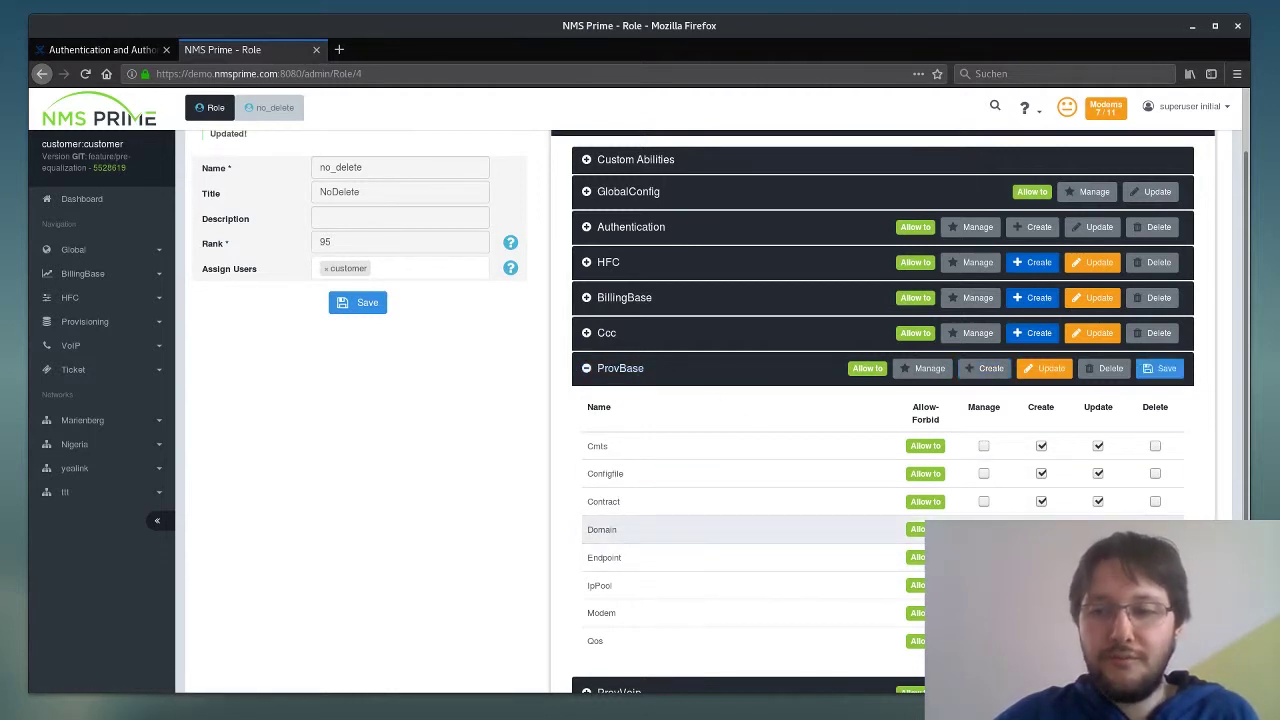
{"action": "left_click", "coordinate": [1041, 530]}
{"action": "left_click", "coordinate": [1098, 530]}
{"action": "left_click", "coordinate": [1098, 530]}
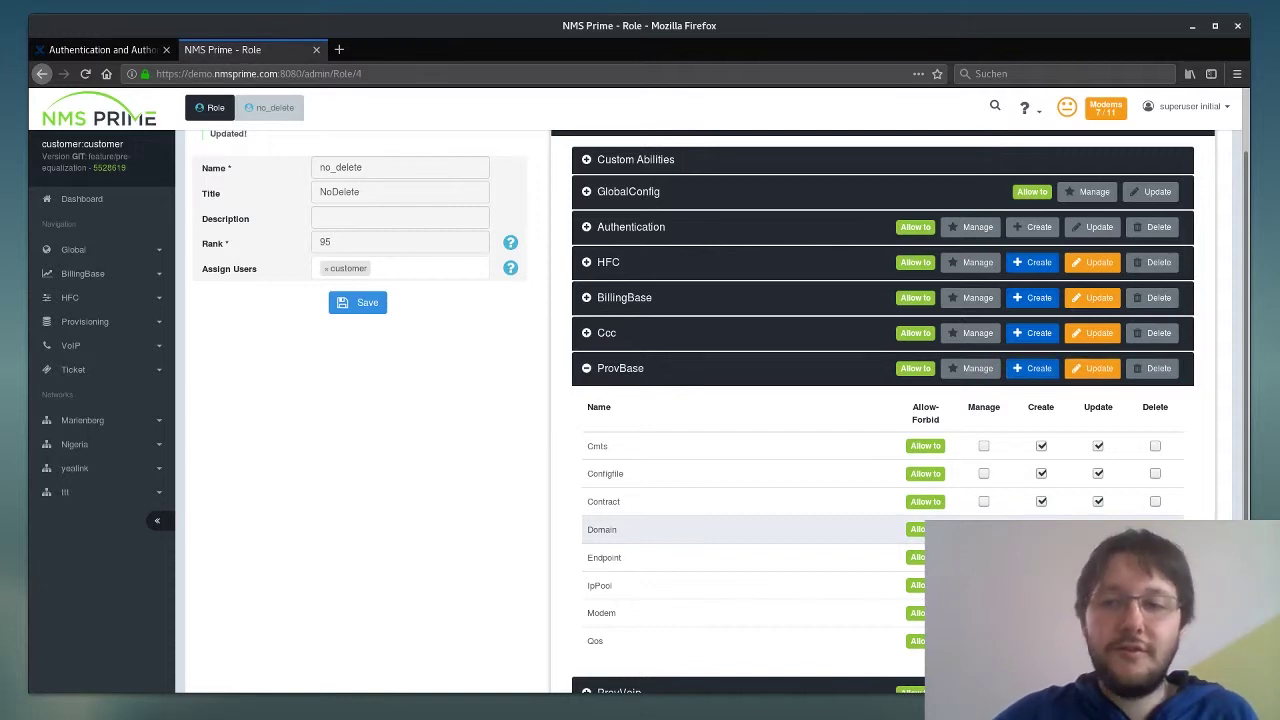
{"action": "left_click", "coordinate": [1155, 530]}
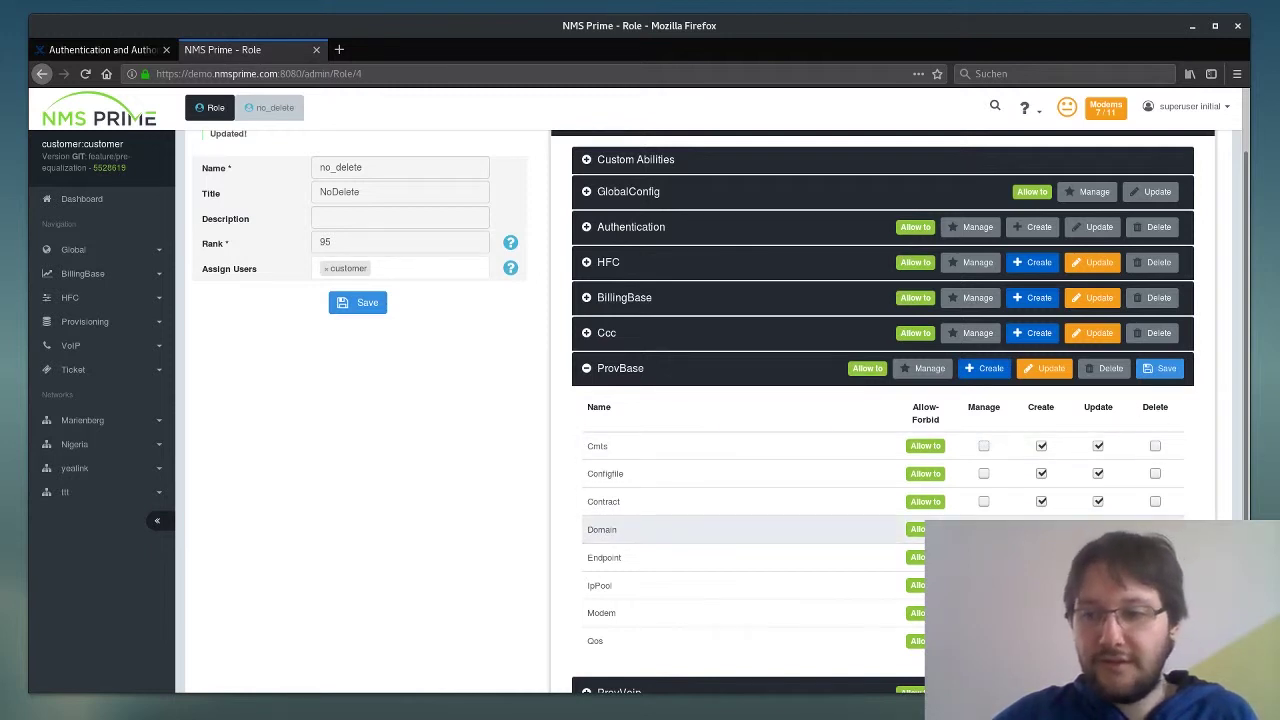
{"action": "left_click", "coordinate": [1162, 368]}
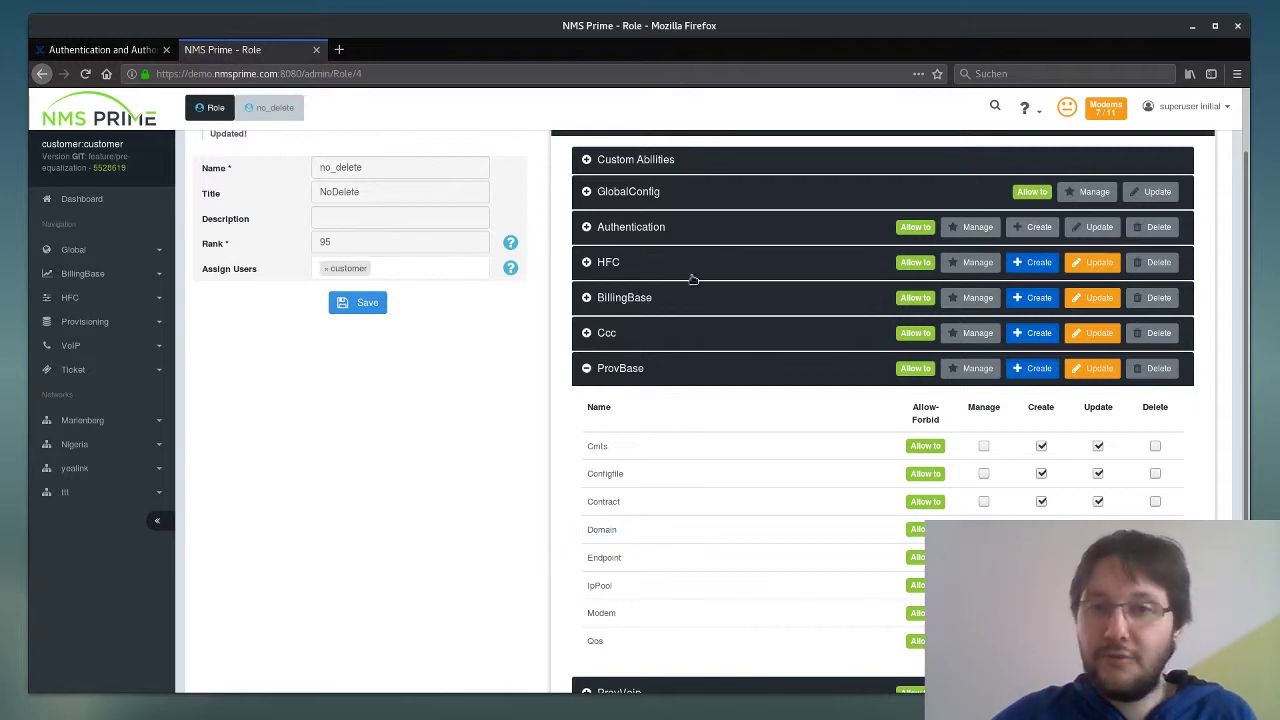
{"action": "left_click", "coordinate": [1155, 529]}
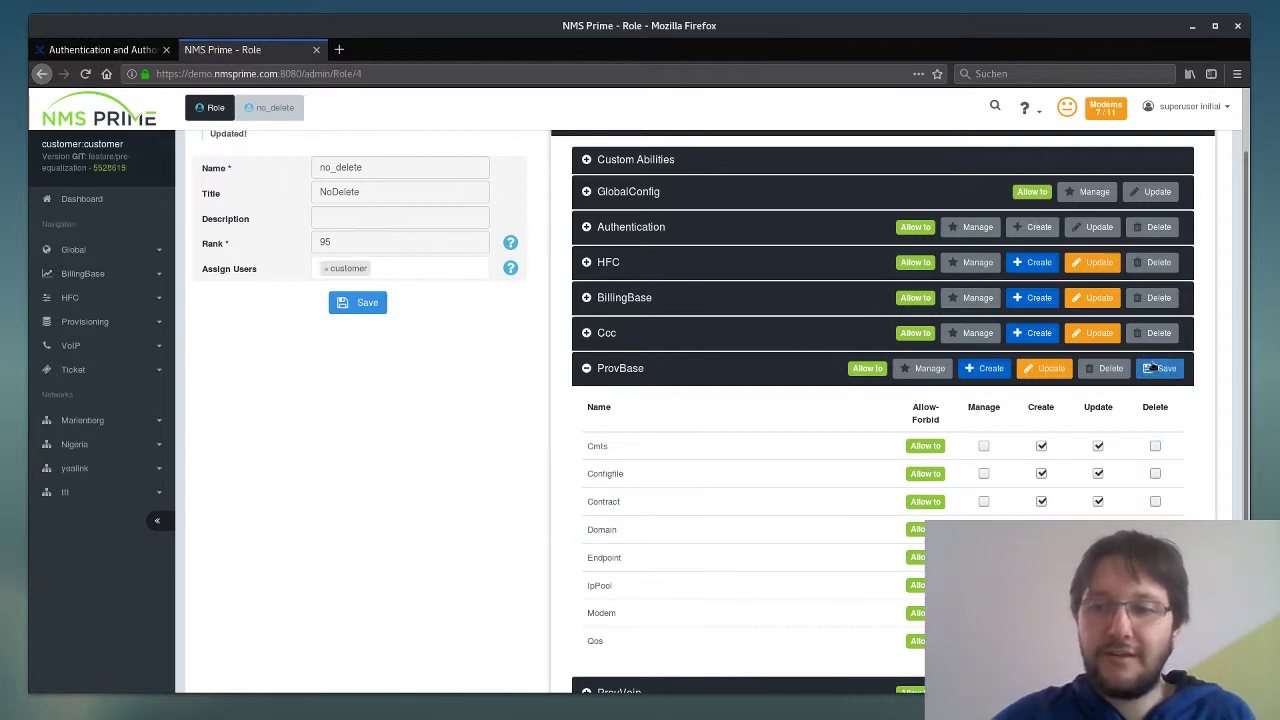
{"action": "left_click", "coordinate": [1162, 368]}
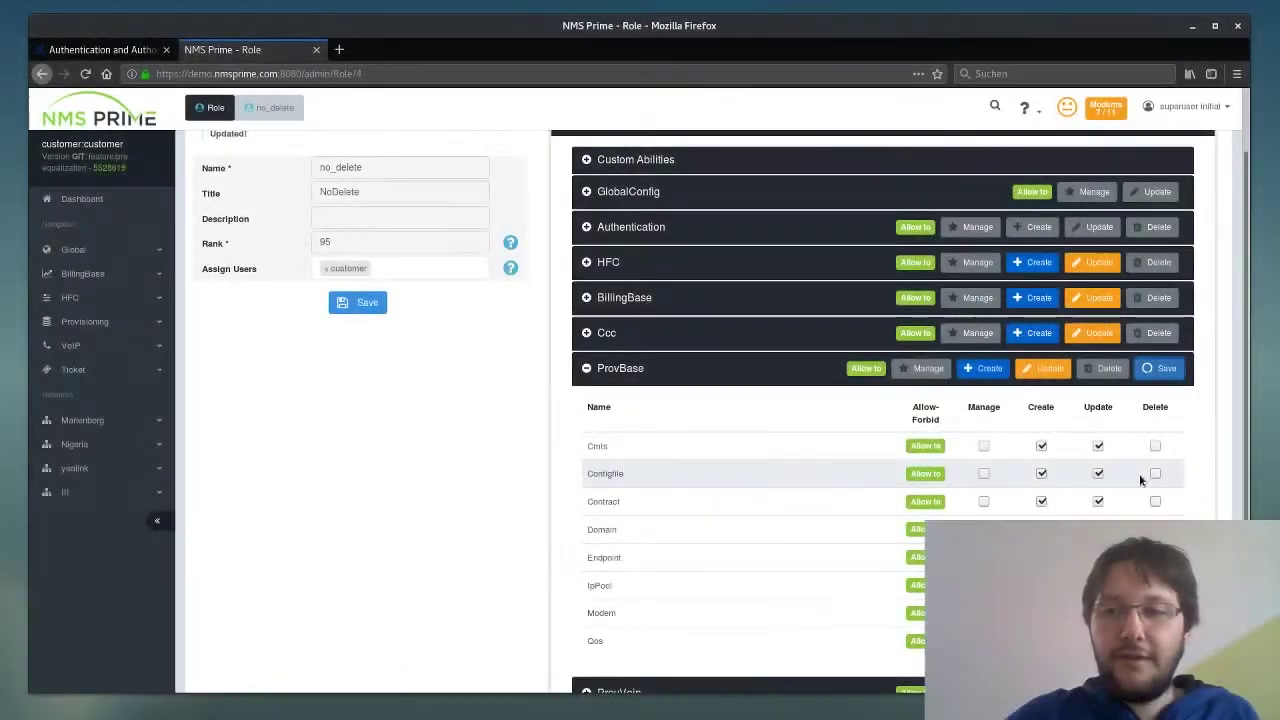
- Try the ProvBase Manage, Create, Update and Delete toggles, then save Create and Update instead of Manage
{"action": "left_click", "coordinate": [984, 446]}
{"action": "left_click", "coordinate": [984, 476]}
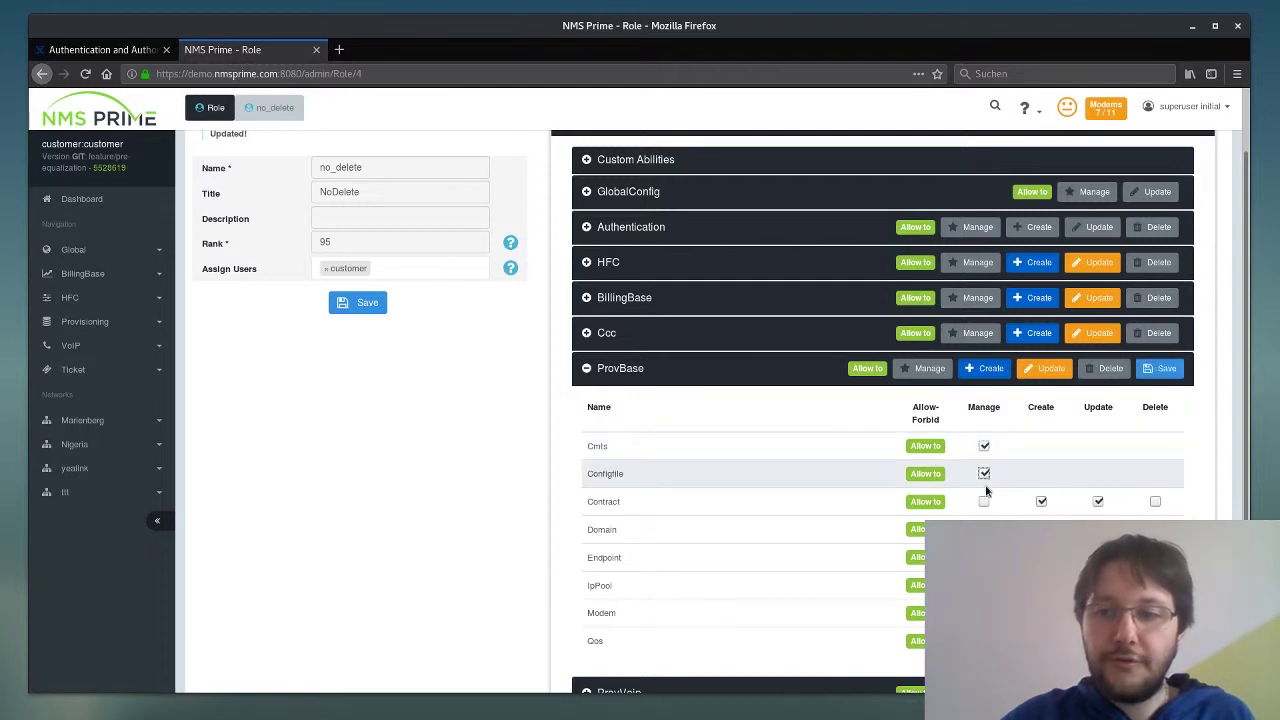
{"action": "left_click", "coordinate": [984, 501]}
{"action": "left_click", "coordinate": [984, 474]}
{"action": "left_click", "coordinate": [984, 446]}
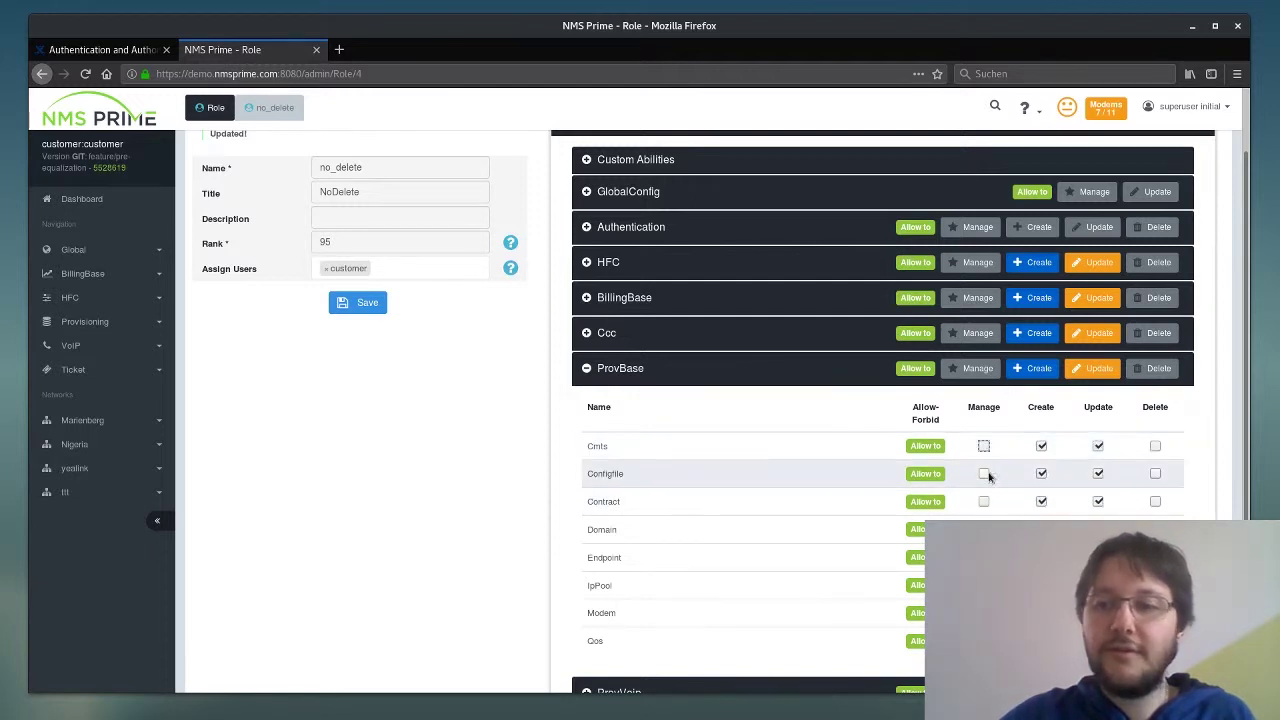
{"action": "left_click", "coordinate": [974, 370]}
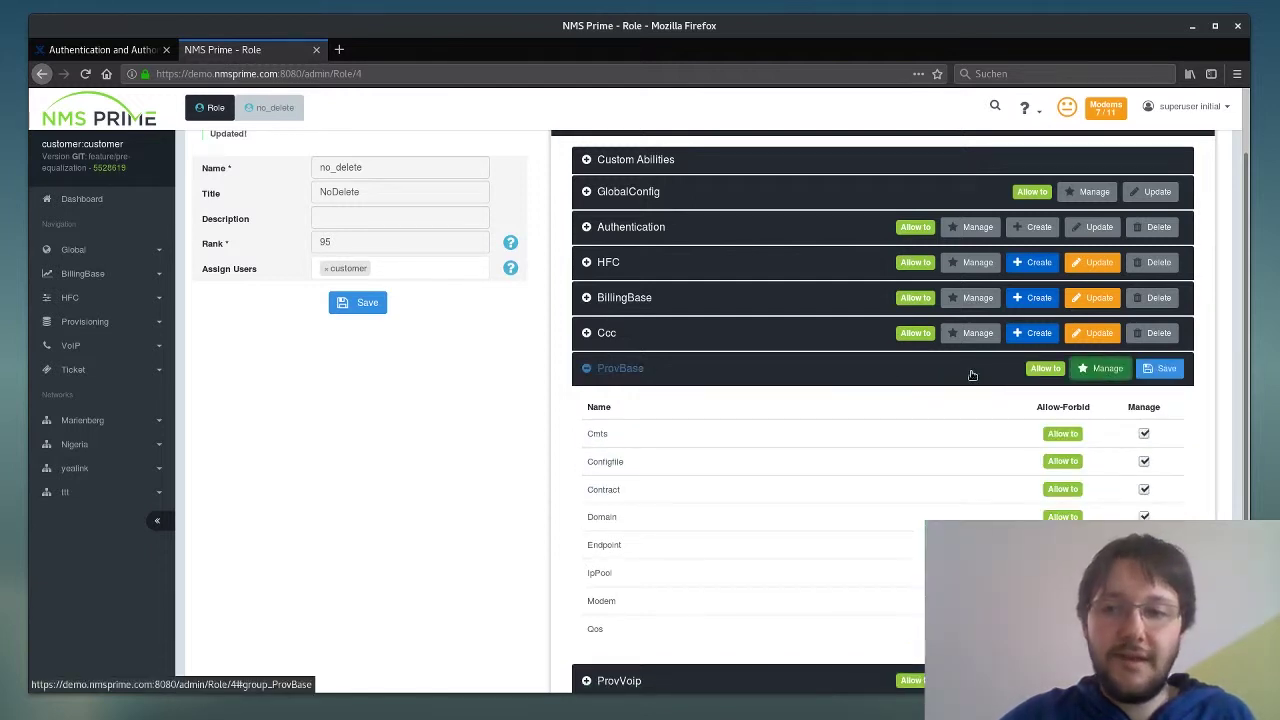
{"action": "left_click", "coordinate": [1106, 369]}
{"action": "left_click", "coordinate": [1033, 370]}
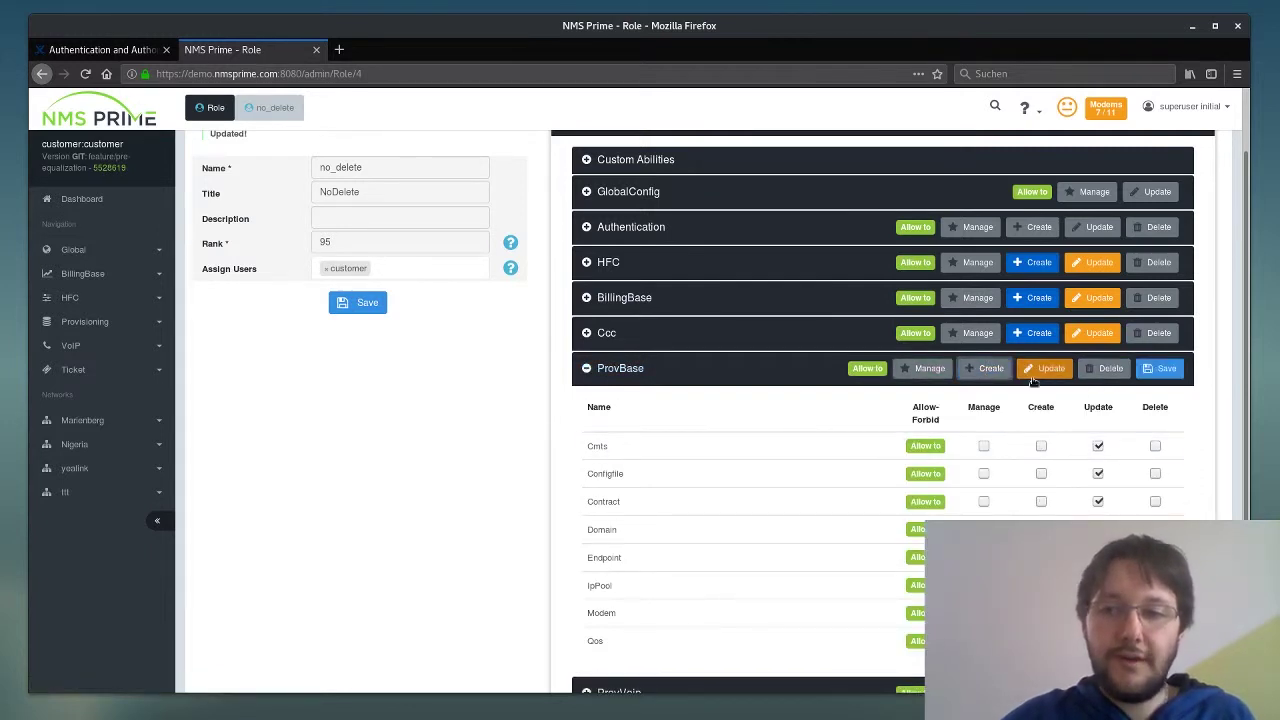
{"action": "left_click", "coordinate": [990, 370]}
{"action": "left_click", "coordinate": [1049, 370]}
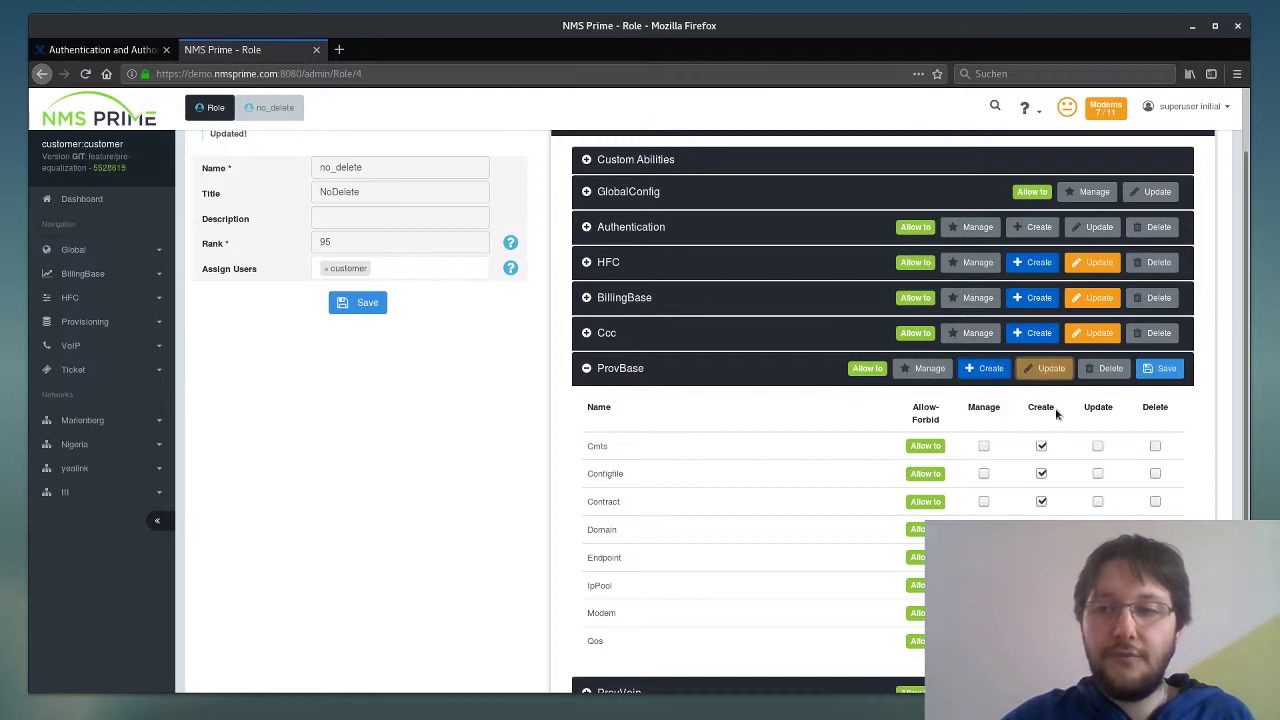
{"action": "left_click", "coordinate": [1049, 374]}
{"action": "left_click", "coordinate": [1152, 370]}
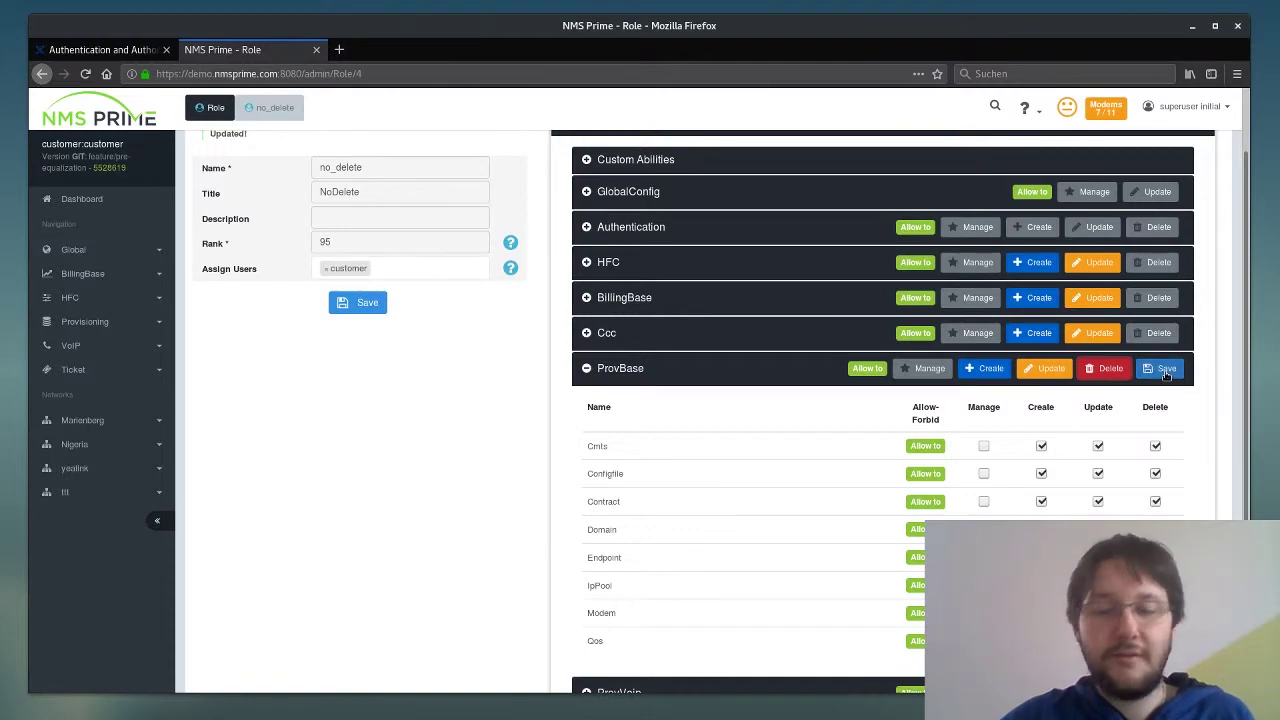
{"action": "left_click", "coordinate": [1132, 370]}
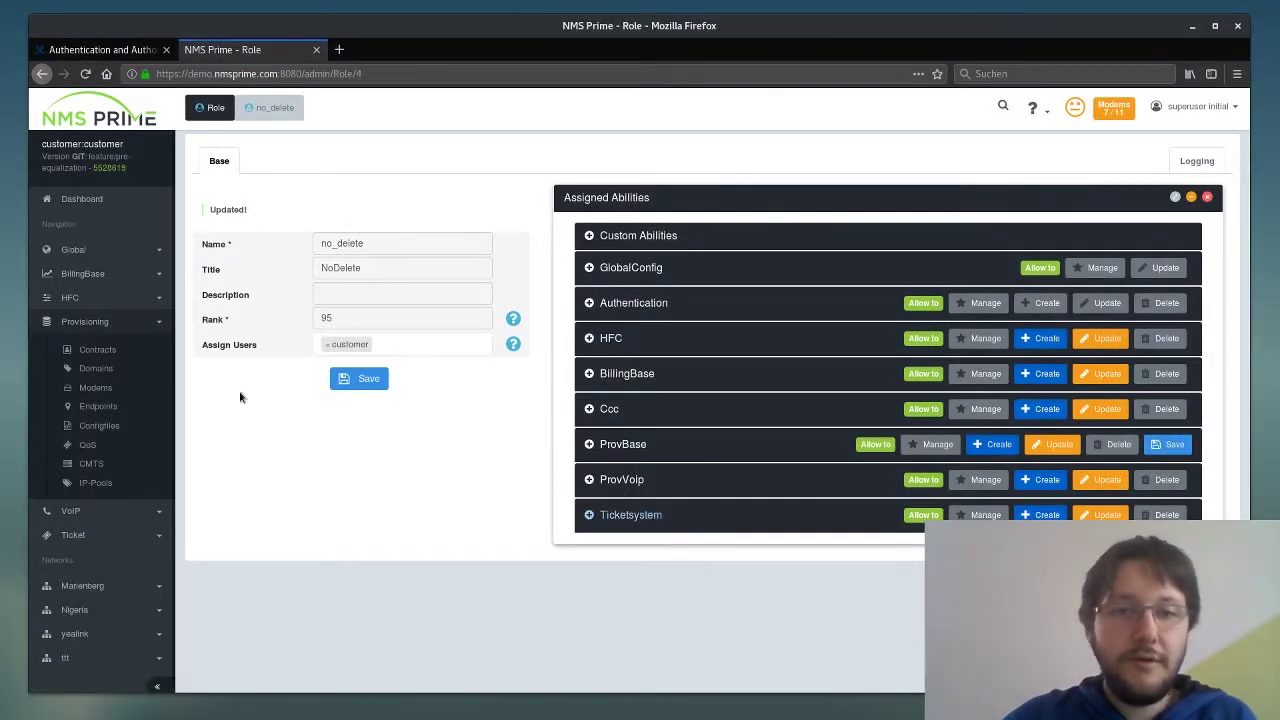
- Collapse the Provisioning menu and browse Custom Abilities, GlobalConfig and Authentication, ending with GlobalConfig expanded
{"action": "left_click", "coordinate": [150, 323]}
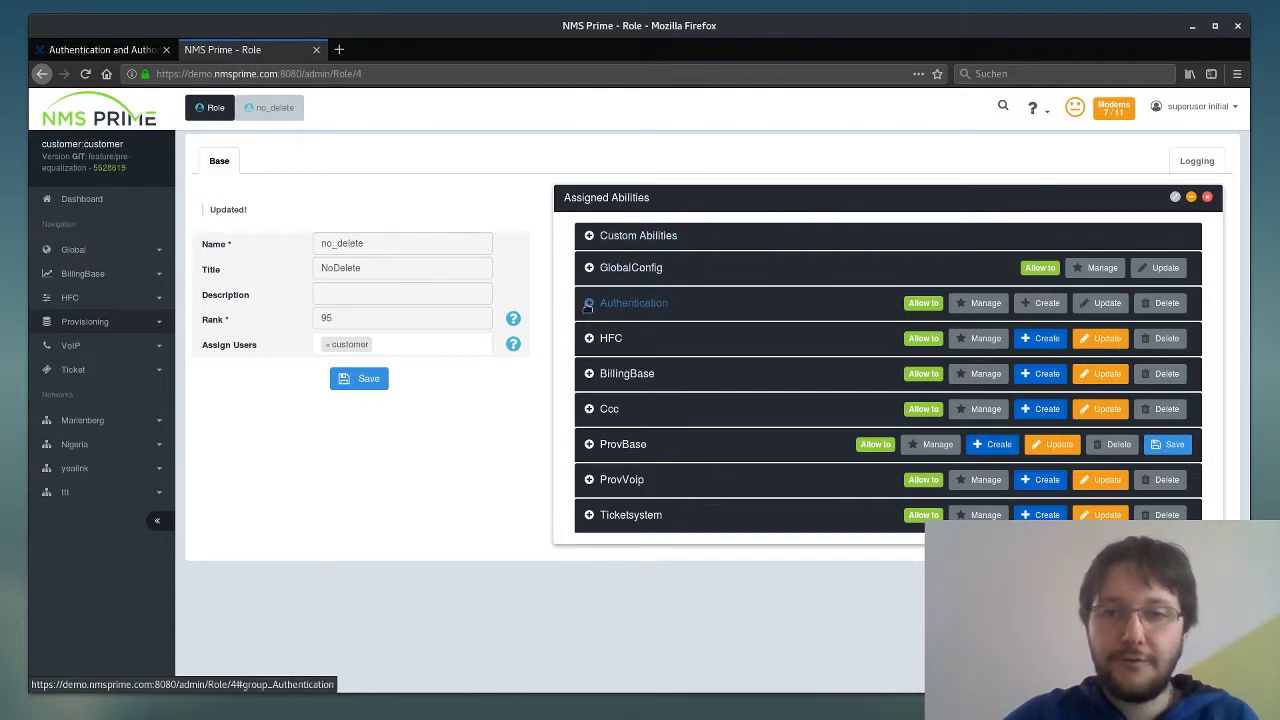
{"action": "left_click", "coordinate": [588, 238]}
{"action": "left_click", "coordinate": [588, 238]}
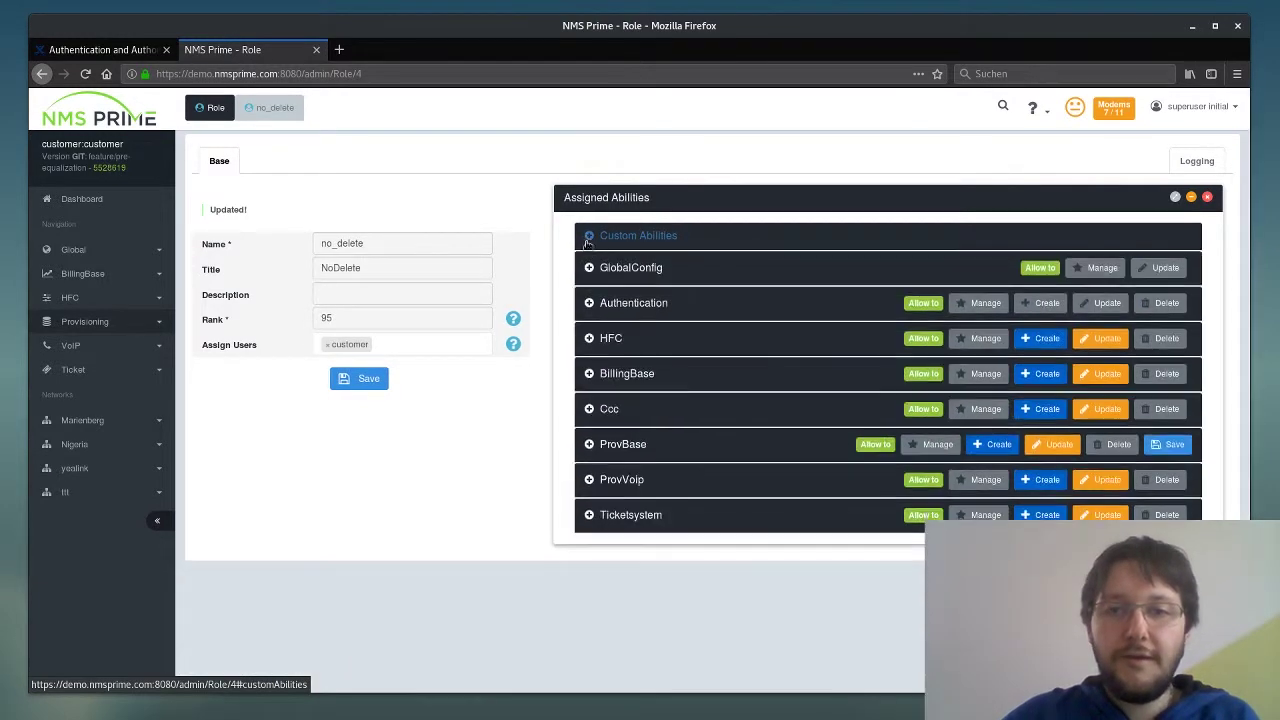
{"action": "left_click", "coordinate": [588, 268]}
{"action": "left_click", "coordinate": [588, 268]}
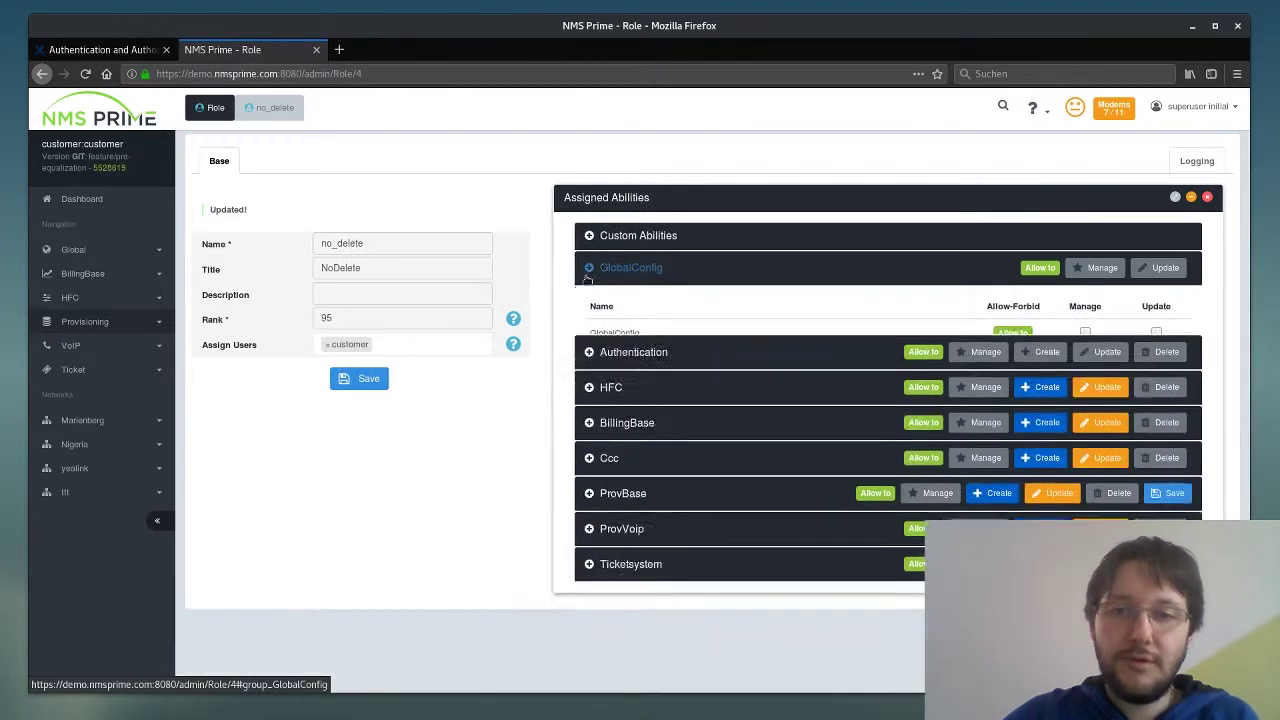
{"action": "left_click", "coordinate": [587, 303]}
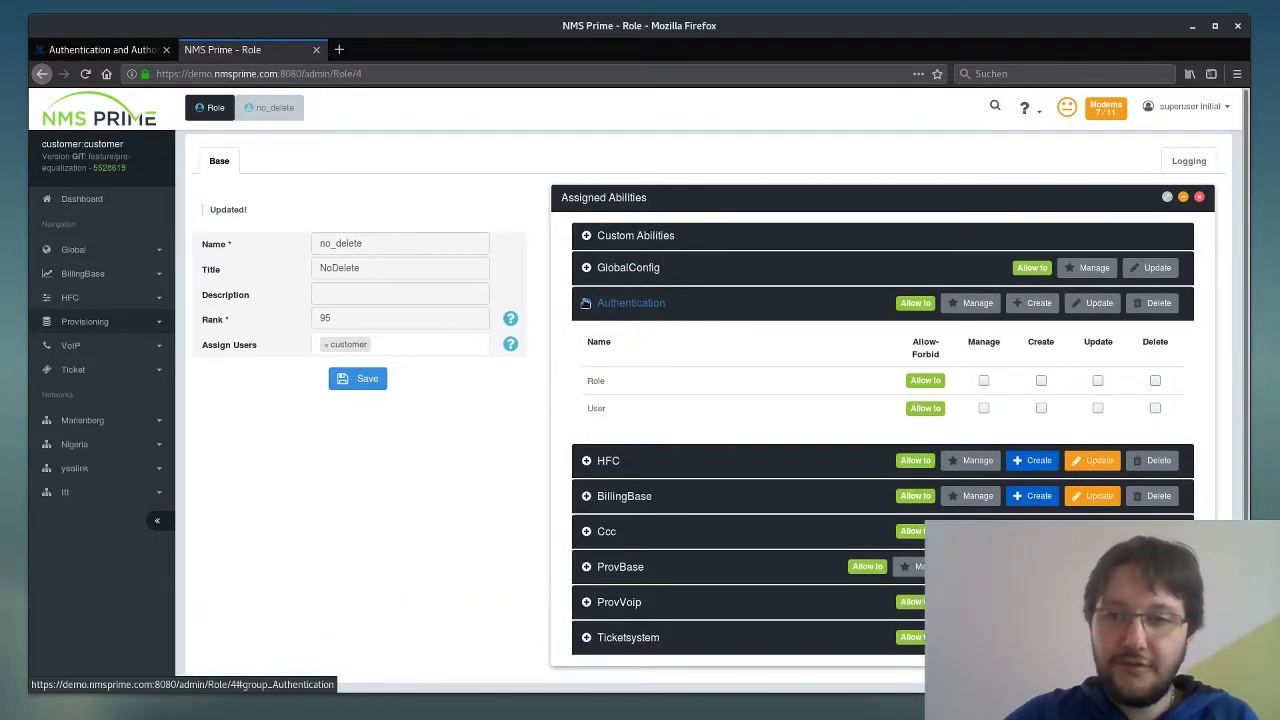
{"action": "left_click", "coordinate": [587, 303]}
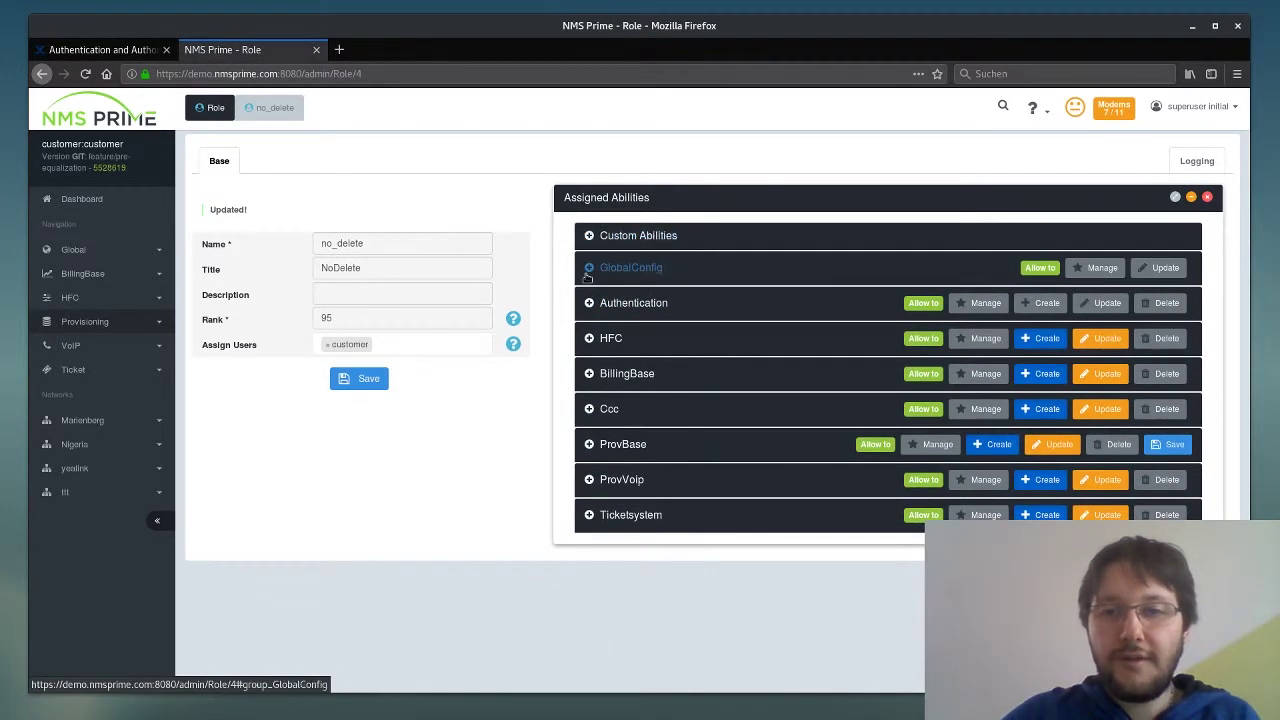
{"action": "left_click", "coordinate": [587, 270]}
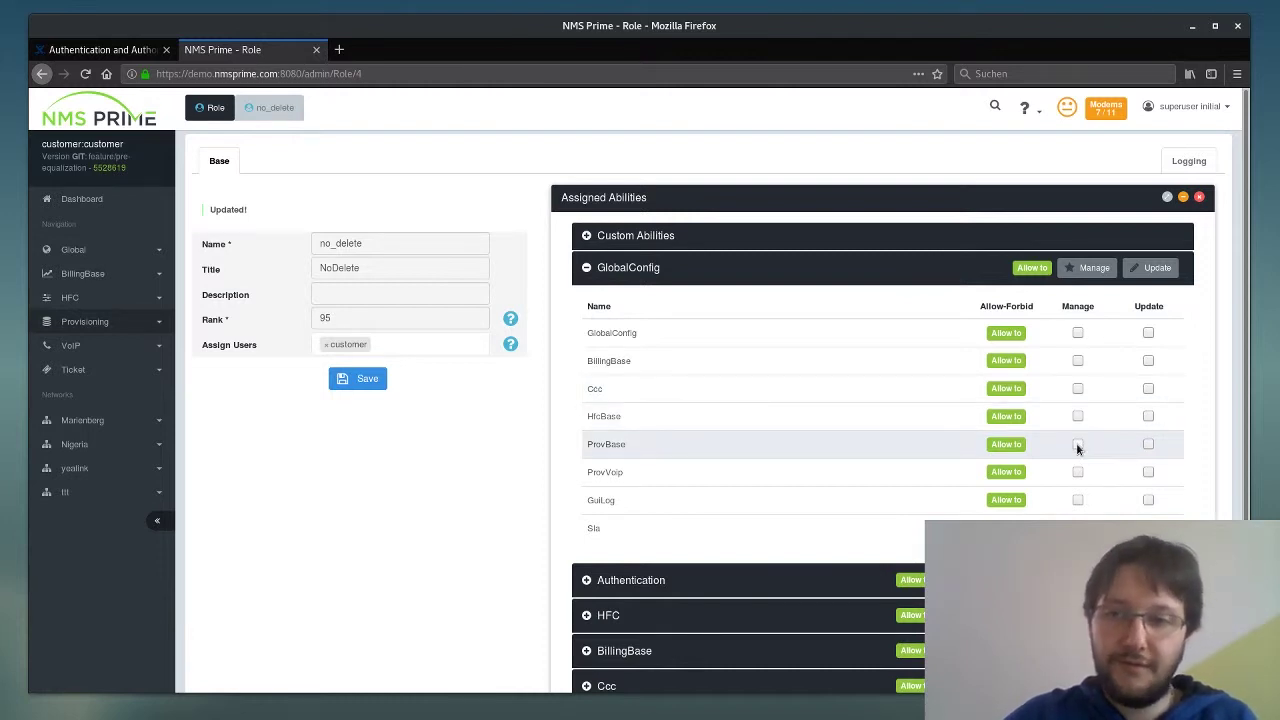
- Expand Custom Abilities: View everything and analysis pages are allowed, All abilities and Use api are not
{"action": "left_click", "coordinate": [600, 240]}
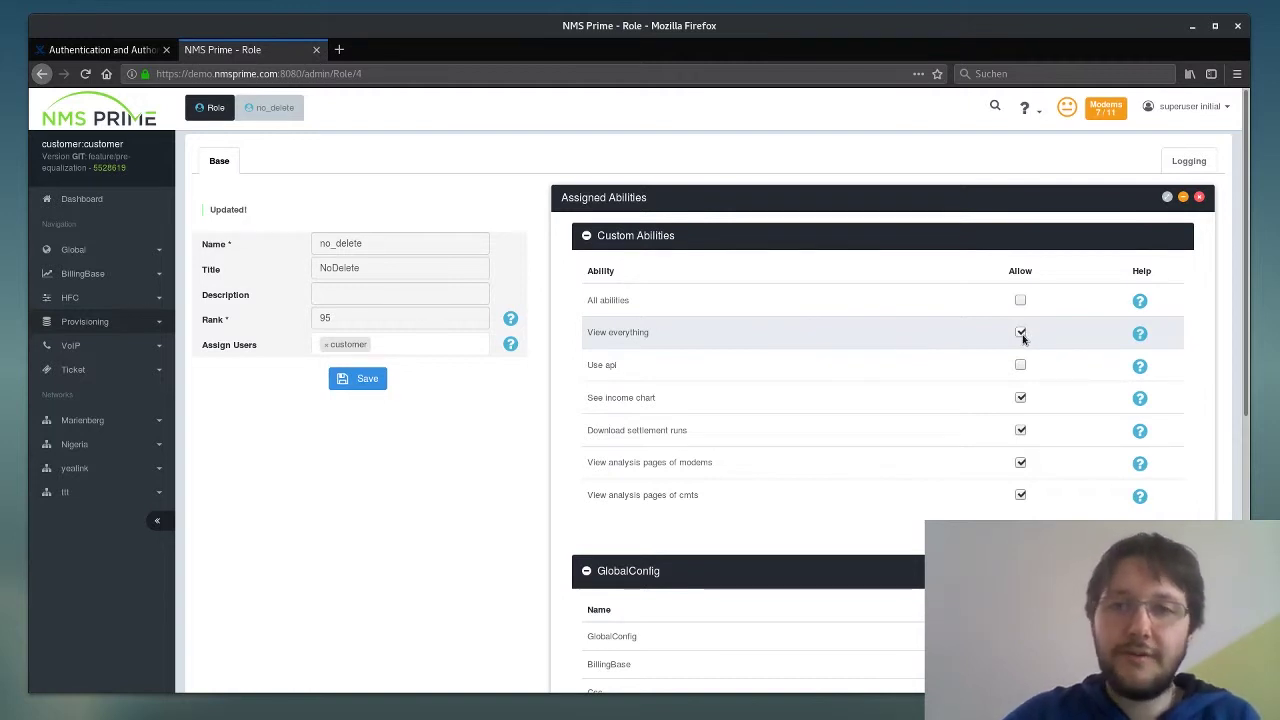
{"action": "scroll", "coordinate": [1022, 400], "scroll_direction": "down", "scroll_amount": 2}
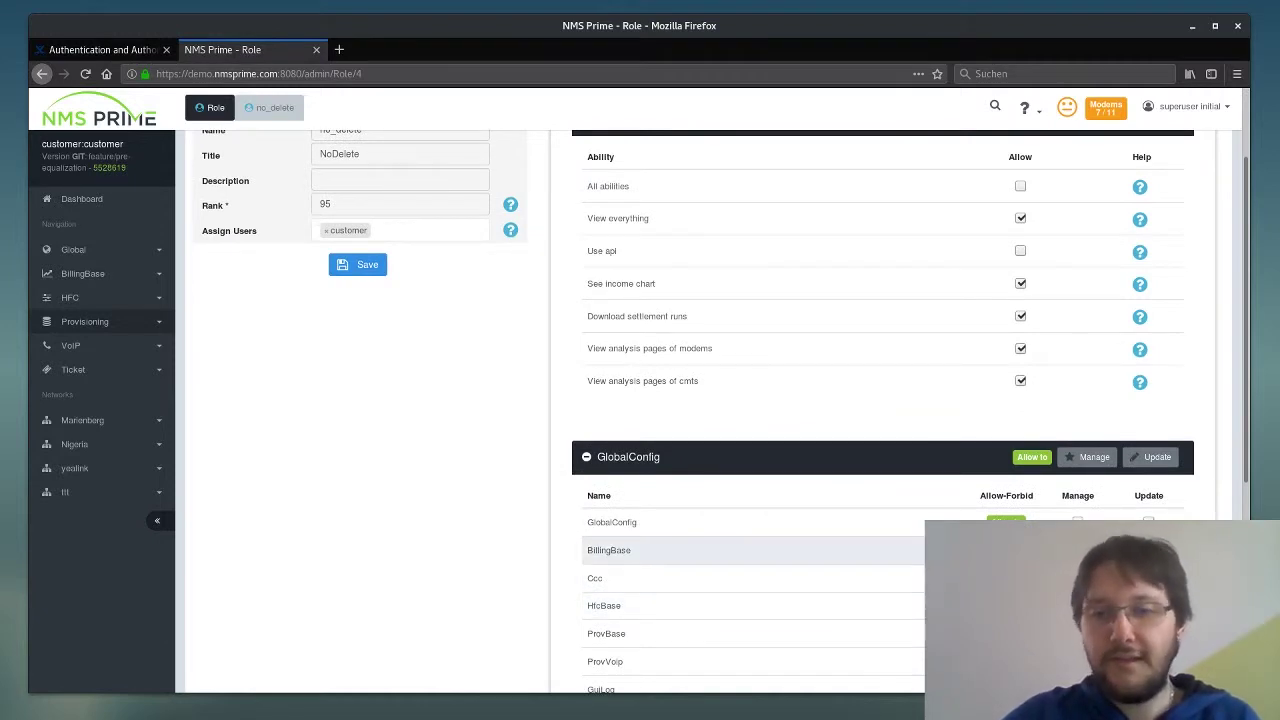
{"action": "scroll", "coordinate": [1021, 338], "scroll_direction": "up", "scroll_amount": 2}
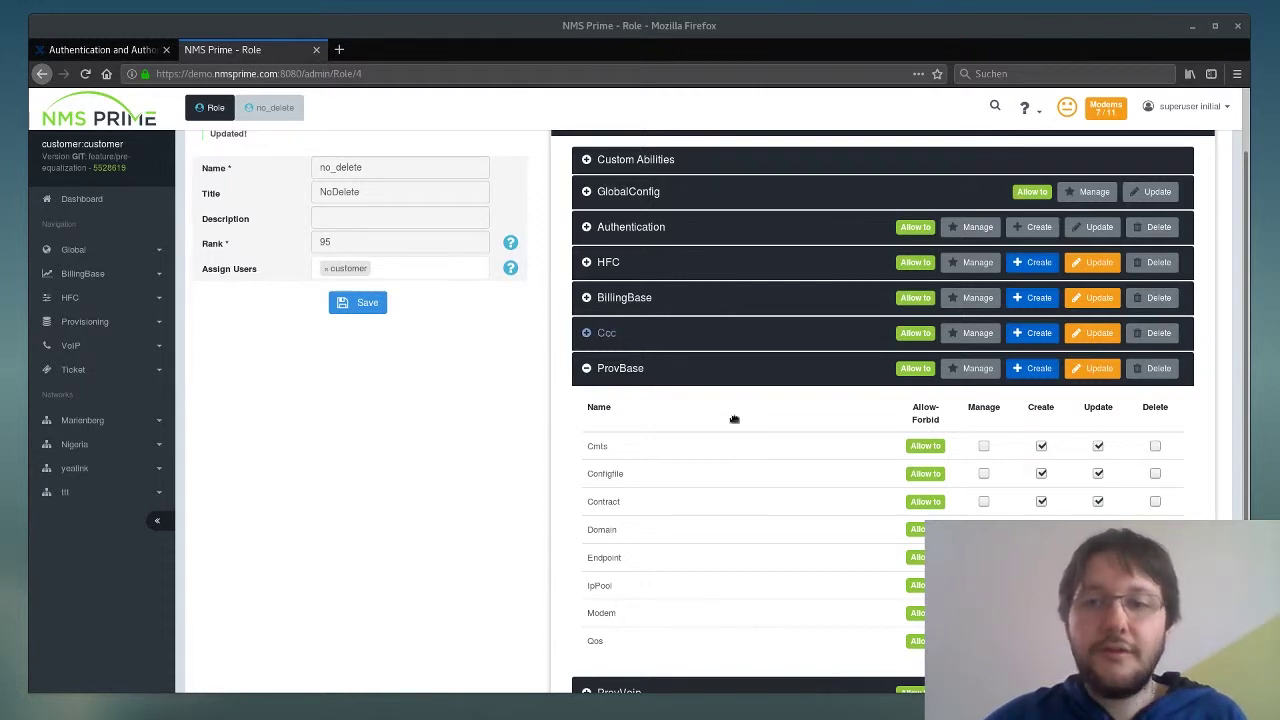
{"action": "scroll", "coordinate": [824, 463], "scroll_direction": "up", "scroll_amount": 2}
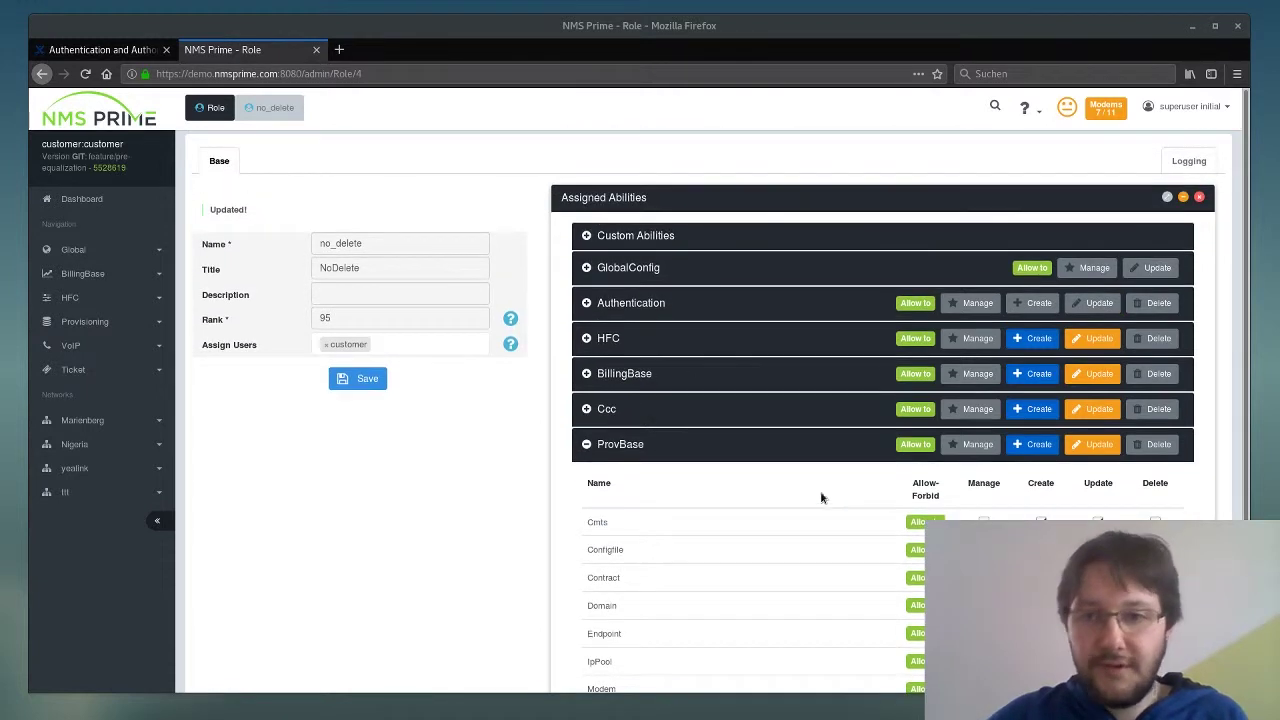
{"action": "left_click", "coordinate": [605, 237]}
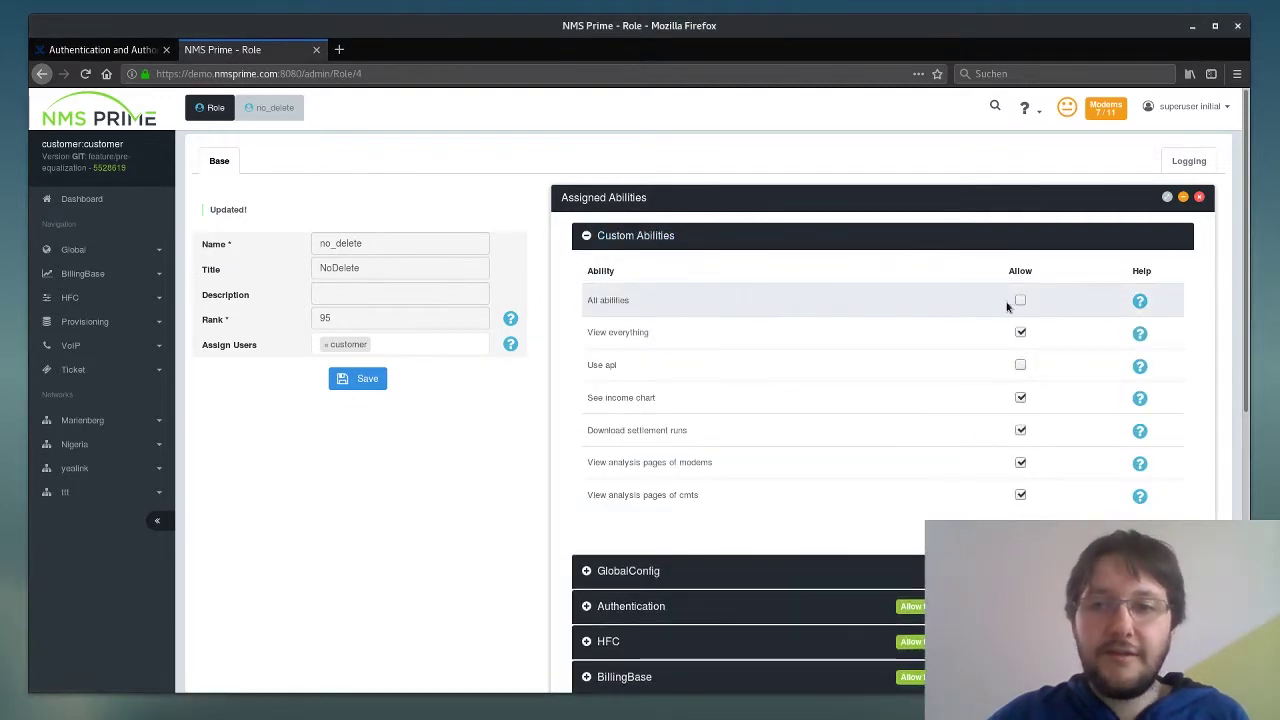
- Check All abilities for the NoDelete role and save it until Updated! appears
{"action": "left_click", "coordinate": [1021, 300]}
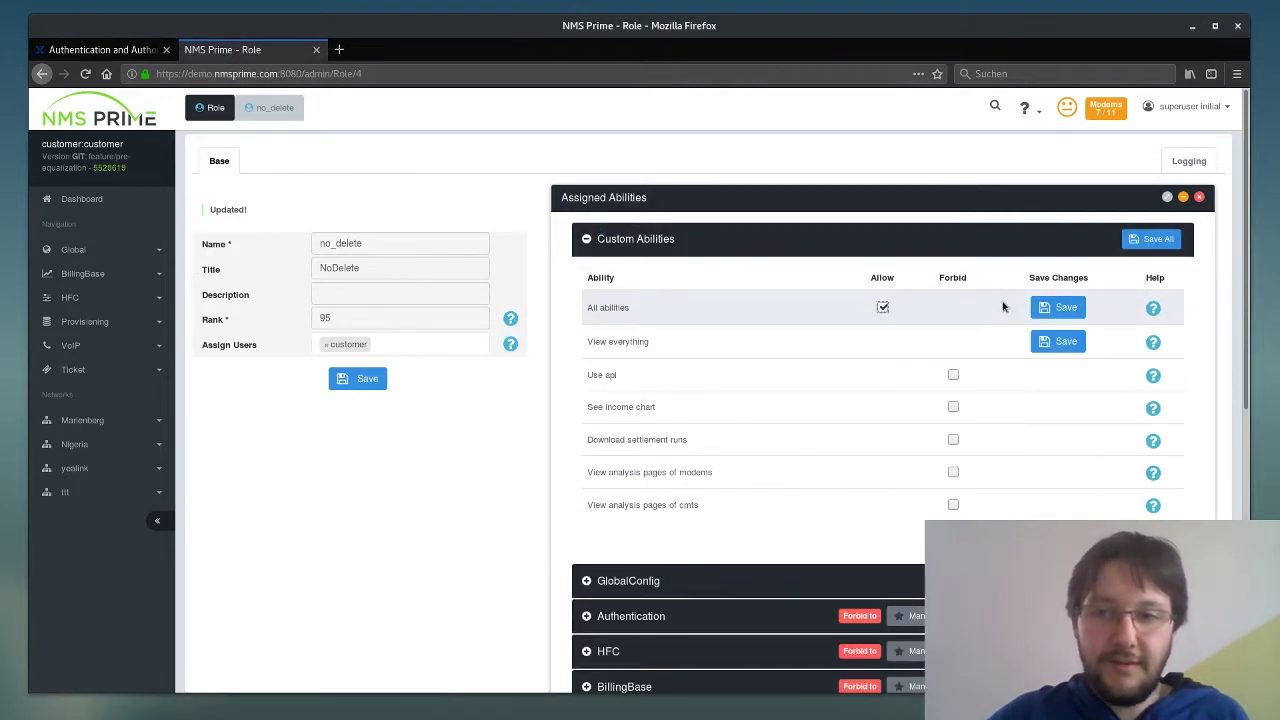
{"action": "scroll", "coordinate": [951, 389], "scroll_direction": "down", "scroll_amount": 3}
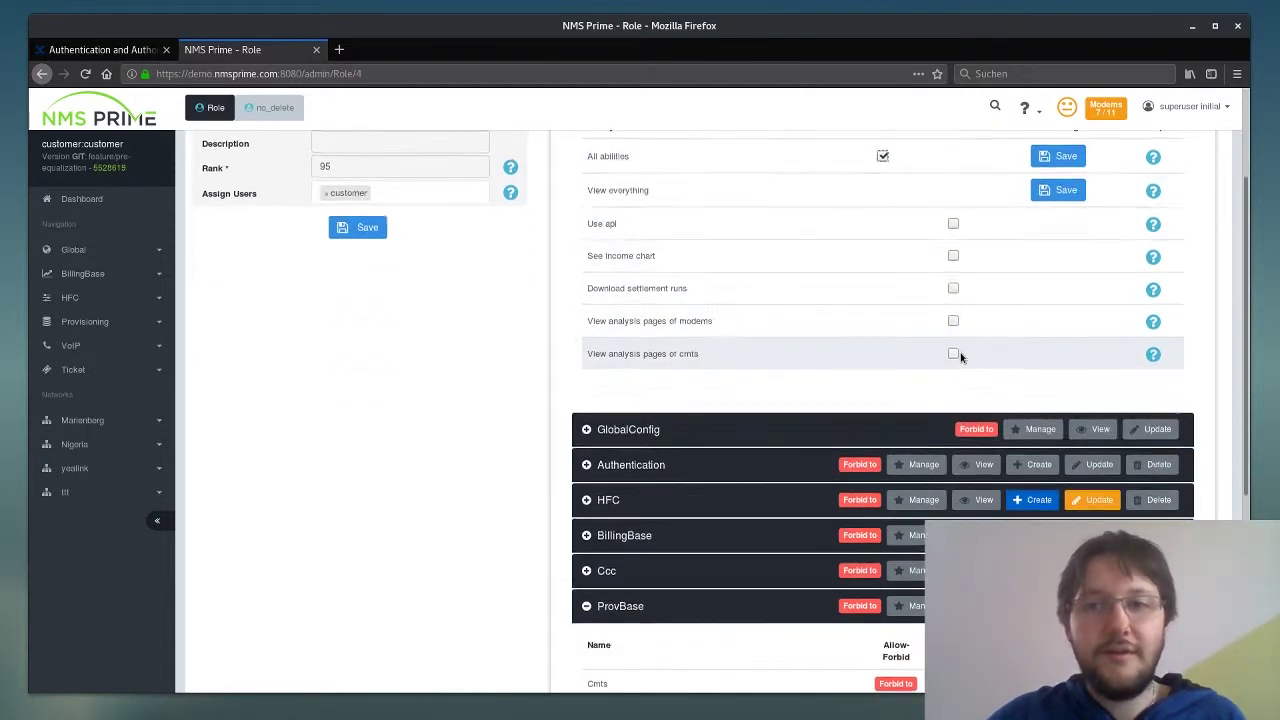
{"action": "scroll", "coordinate": [958, 357], "scroll_direction": "up", "scroll_amount": 2}
{"action": "left_click", "coordinate": [1060, 269]}
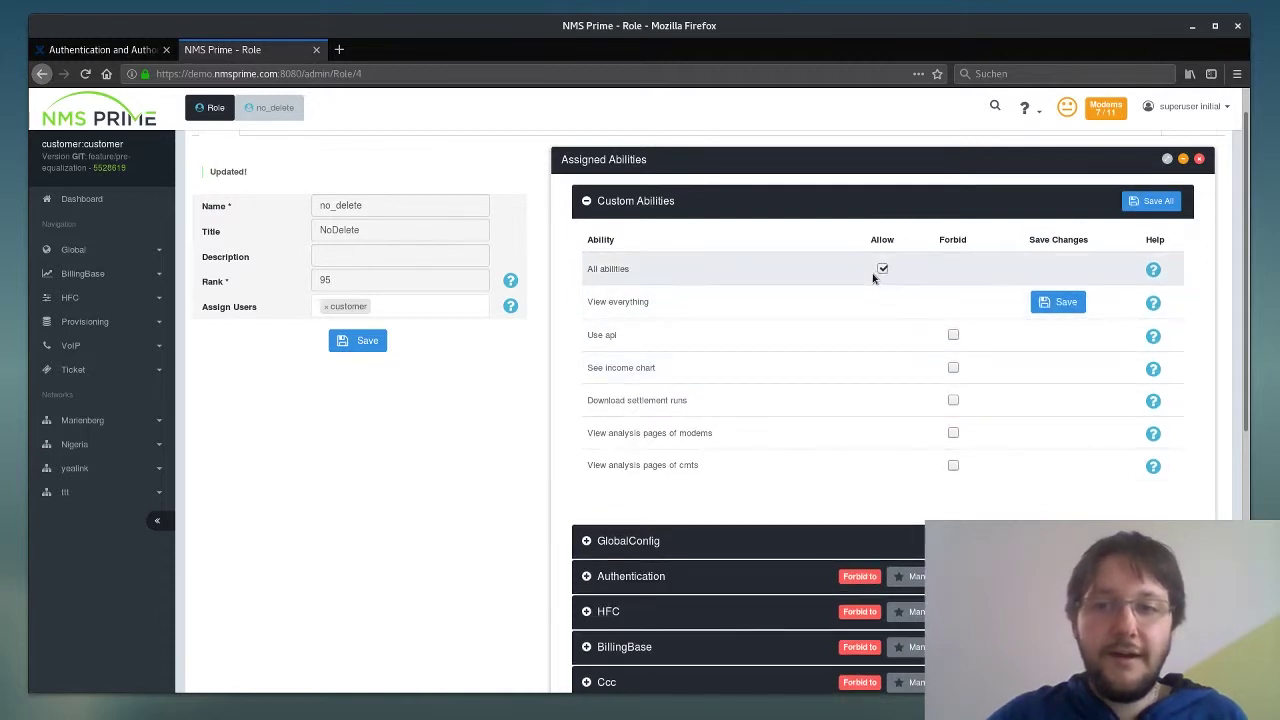
- Scroll down to the expanded ProvBase section to confirm Cmts keeps Create and Update
{"action": "scroll", "coordinate": [951, 391], "scroll_direction": "down", "scroll_amount": 2}
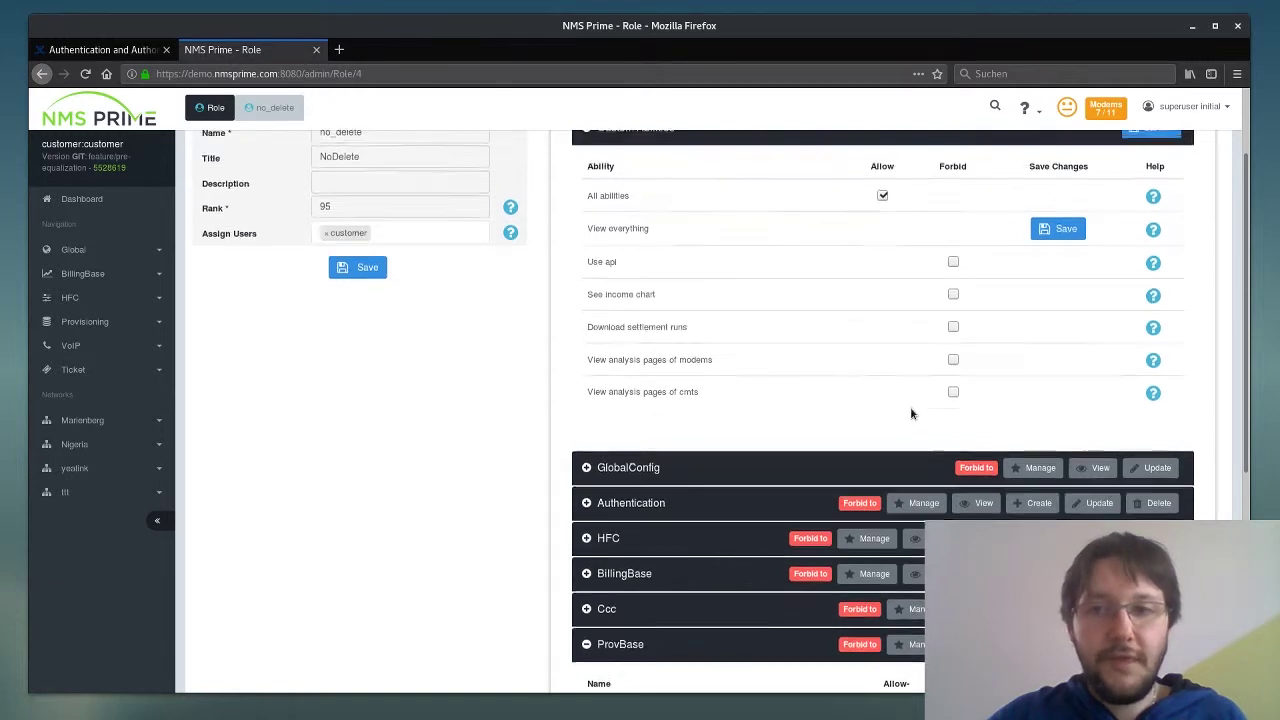
{"action": "scroll", "coordinate": [886, 455], "scroll_direction": "up", "scroll_amount": 3}
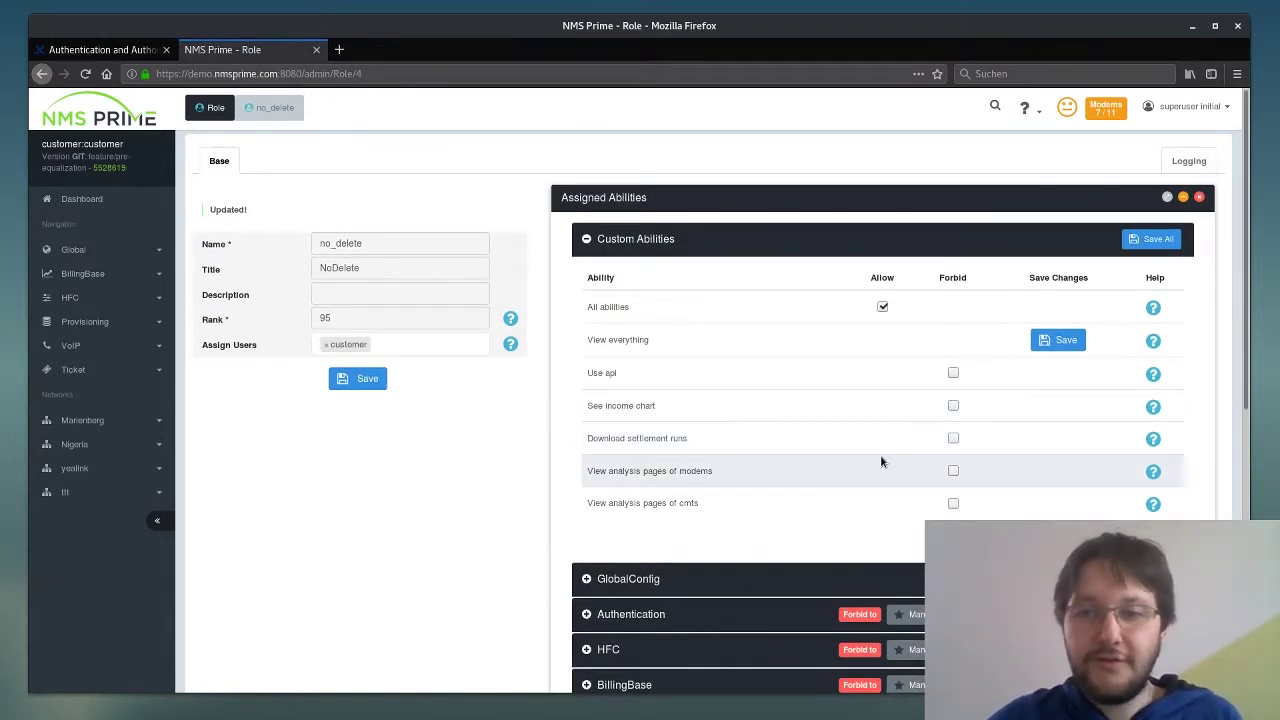
{"action": "scroll", "coordinate": [880, 454], "scroll_direction": "down", "scroll_amount": 2}
{"action": "scroll", "coordinate": [899, 451], "scroll_direction": "down", "scroll_amount": 3}
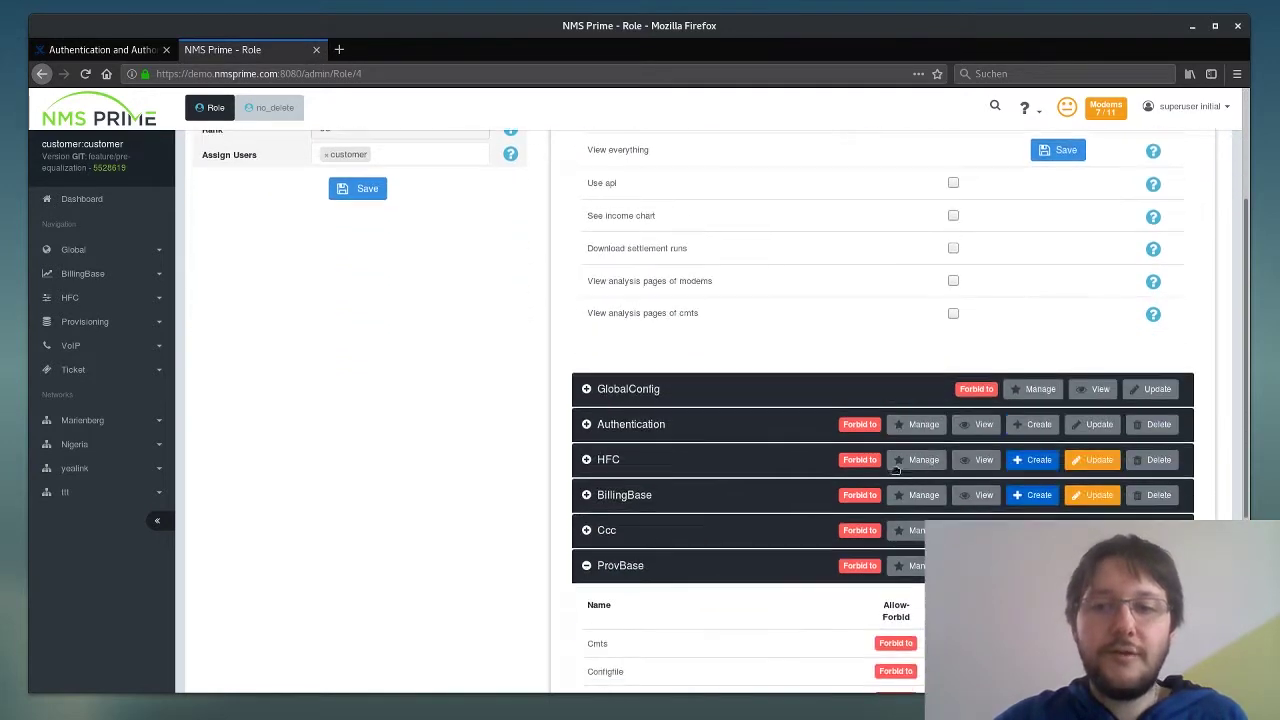
{"action": "scroll", "coordinate": [1040, 495], "scroll_direction": "down", "scroll_amount": 4}
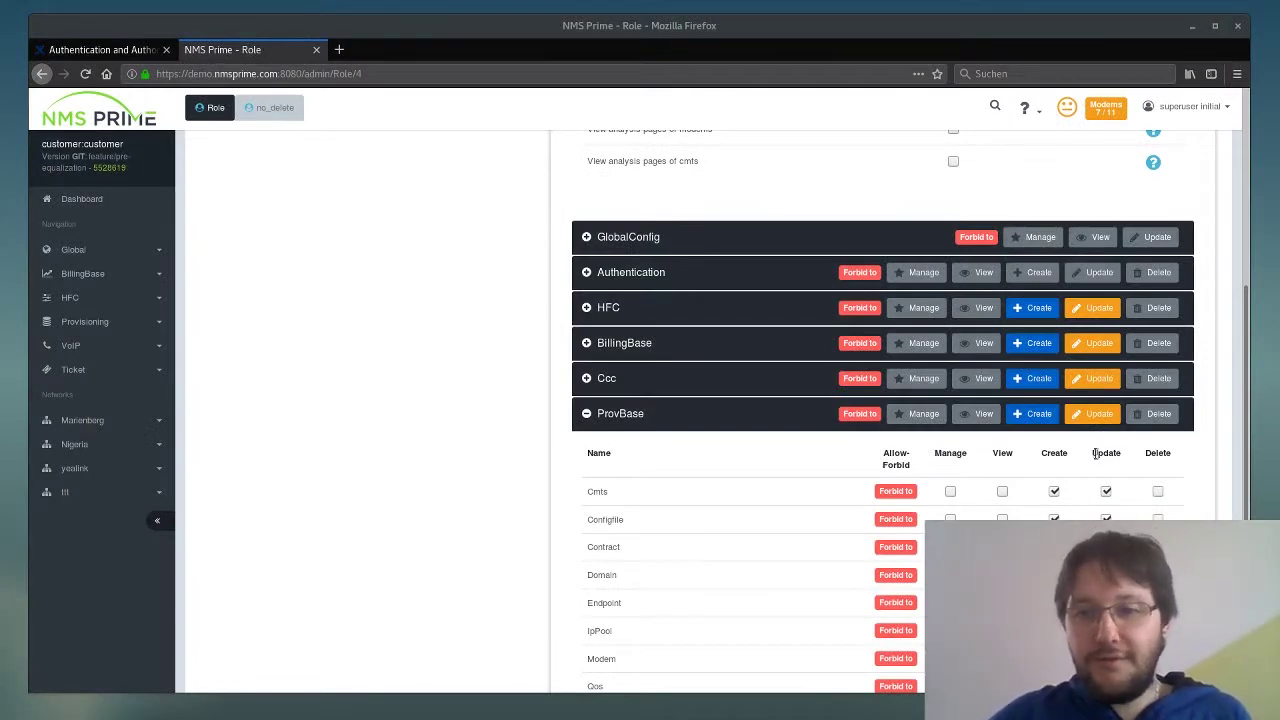
- Set all ProvBase models to allow viewing, creating and updating but not deleting, and save
{"action": "left_click", "coordinate": [1036, 420]}
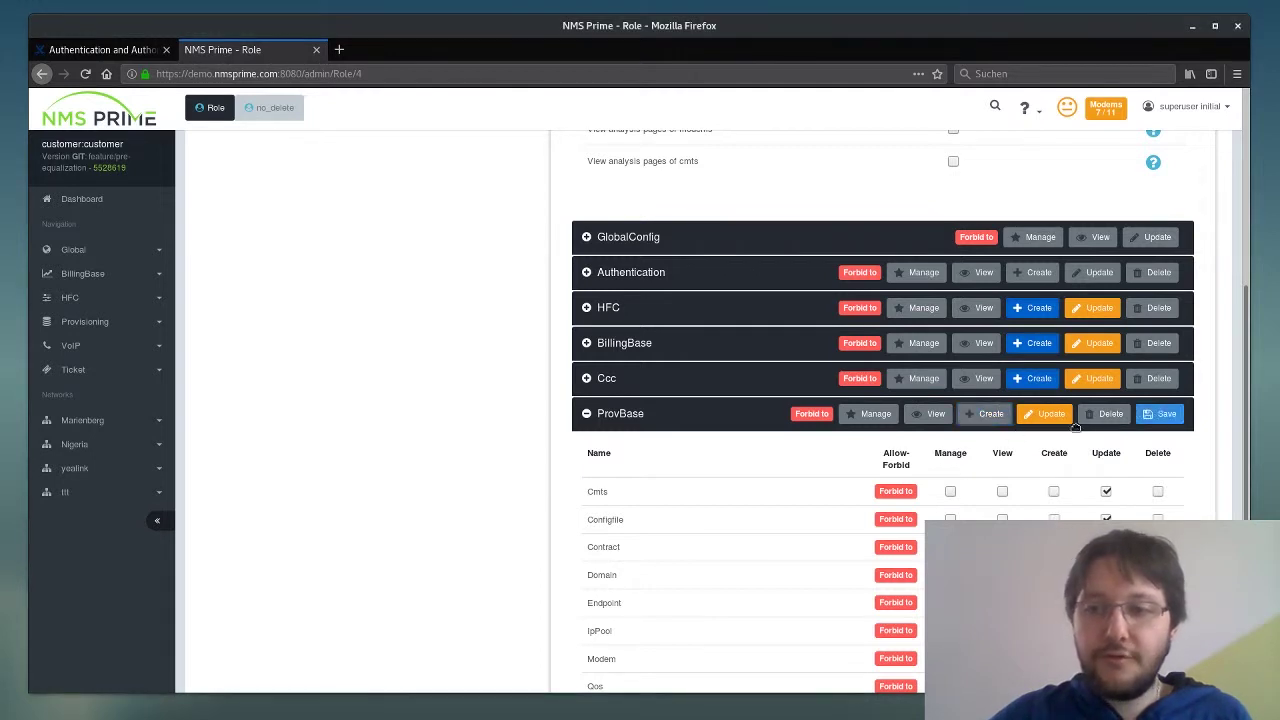
{"action": "left_click", "coordinate": [1040, 420]}
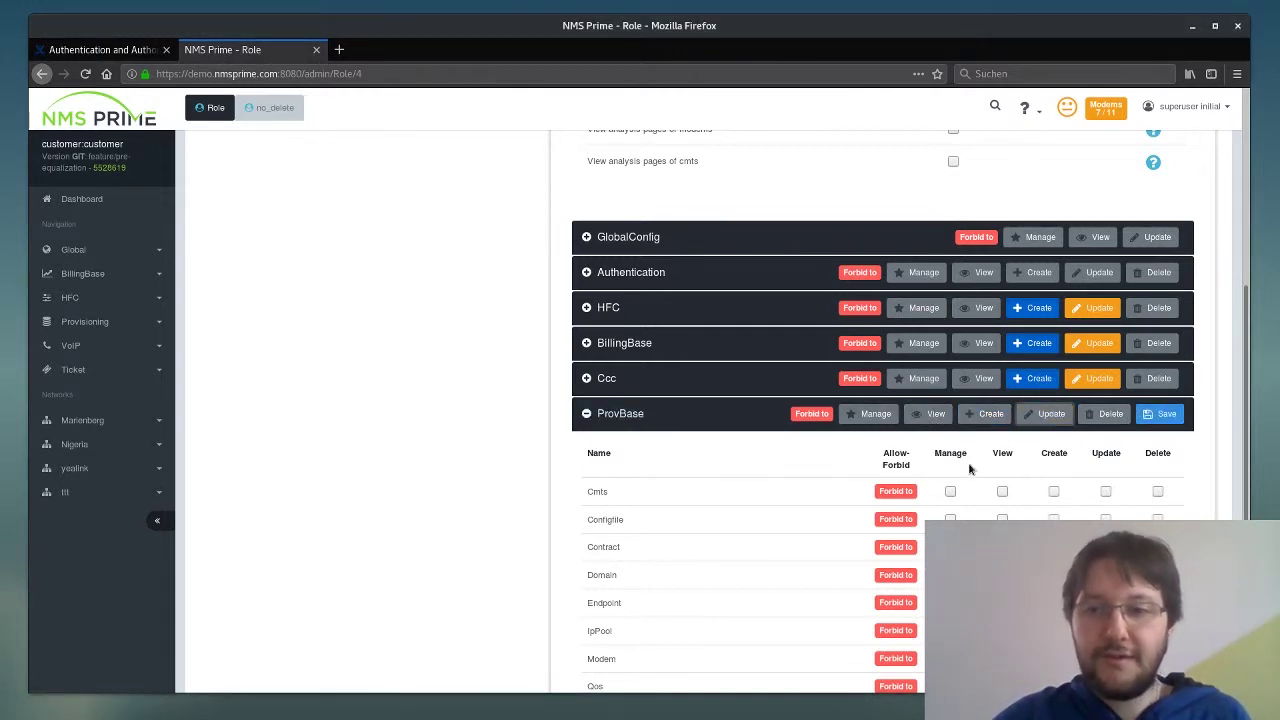
{"action": "left_click", "coordinate": [930, 416]}
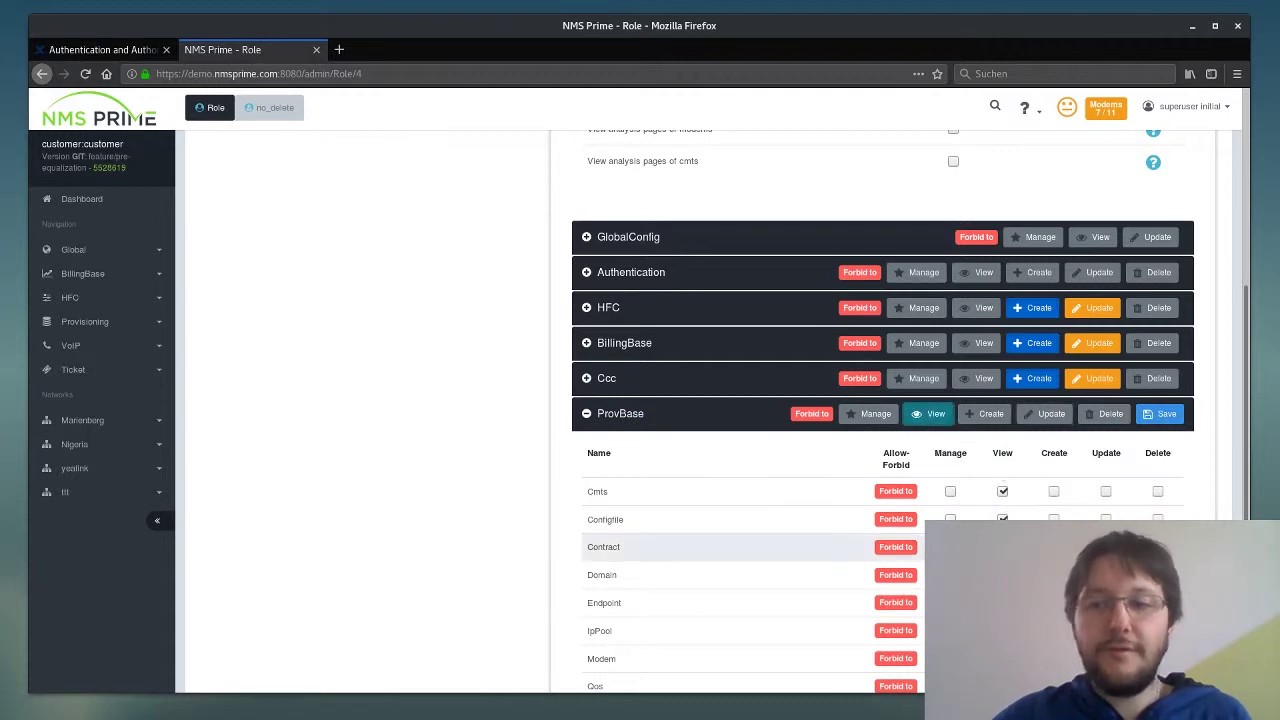
{"action": "left_click", "coordinate": [985, 414]}
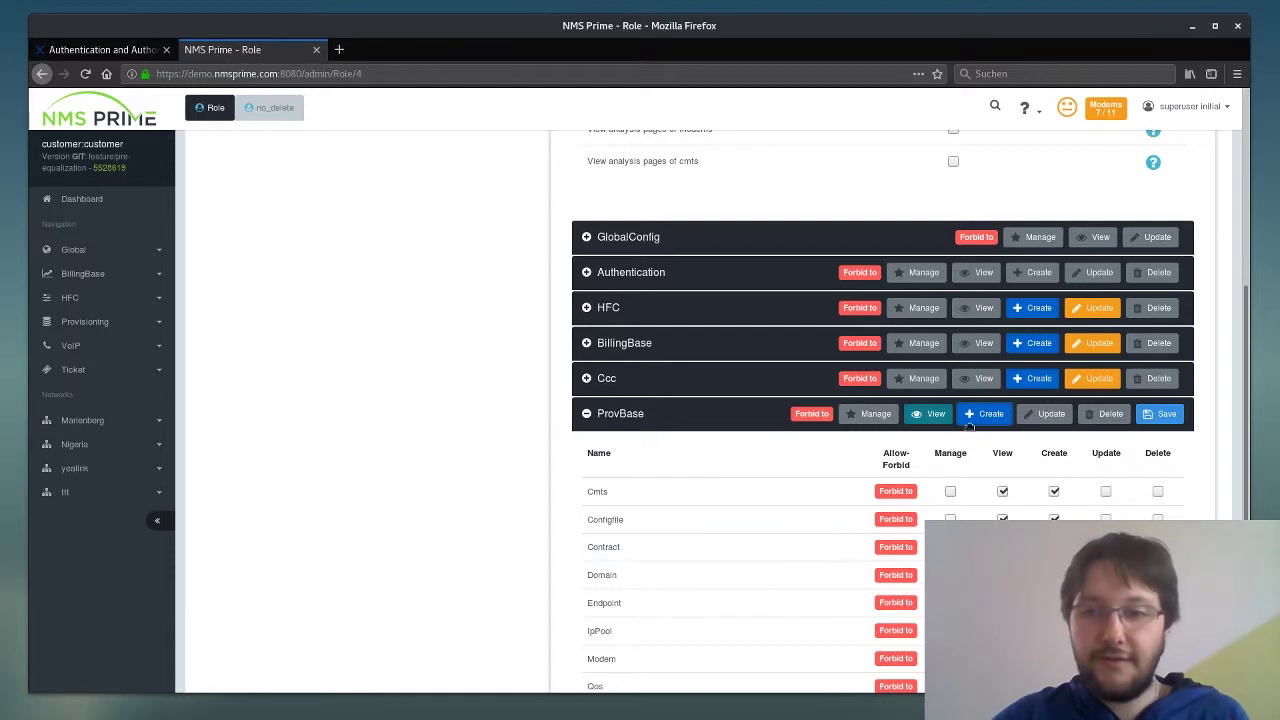
{"action": "left_click", "coordinate": [1164, 414]}
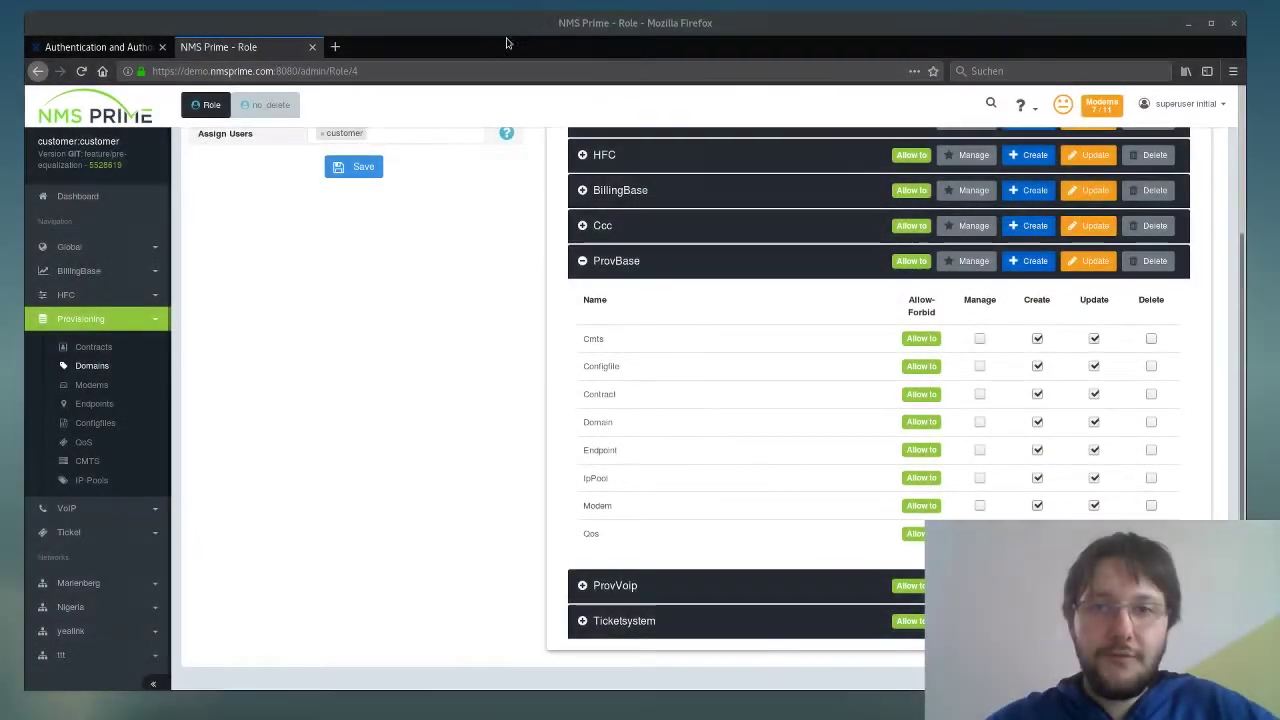
- Log in to NMS Prime in Chrome with the customer account and its password
{"action": "left_click_drag", "start_coordinate": [512, 38], "coordinate": [521, 123]}
{"action": "left_click_drag", "start_coordinate": [550, 55], "coordinate": [541, 48]}
{"action": "type", "text": "custo"}
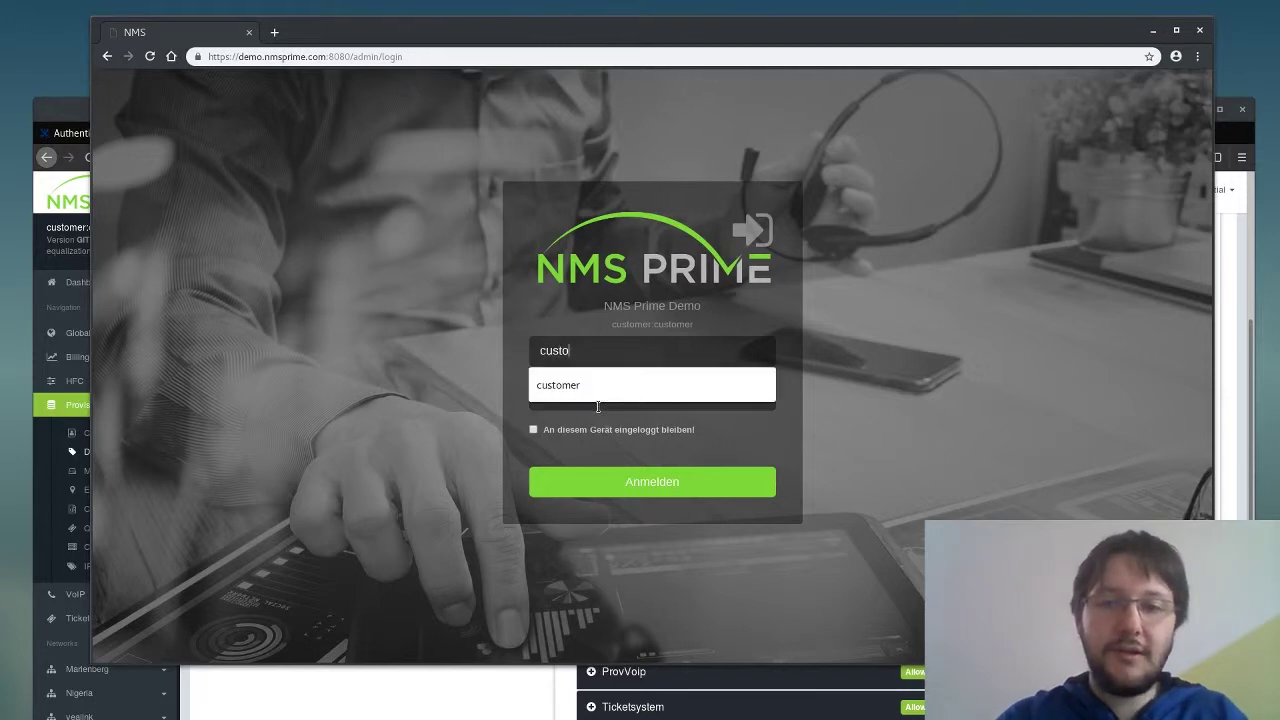
{"action": "type", "text": "mer"}
{"action": "key", "text": "Tab"}
{"action": "type", "text": "cus"}
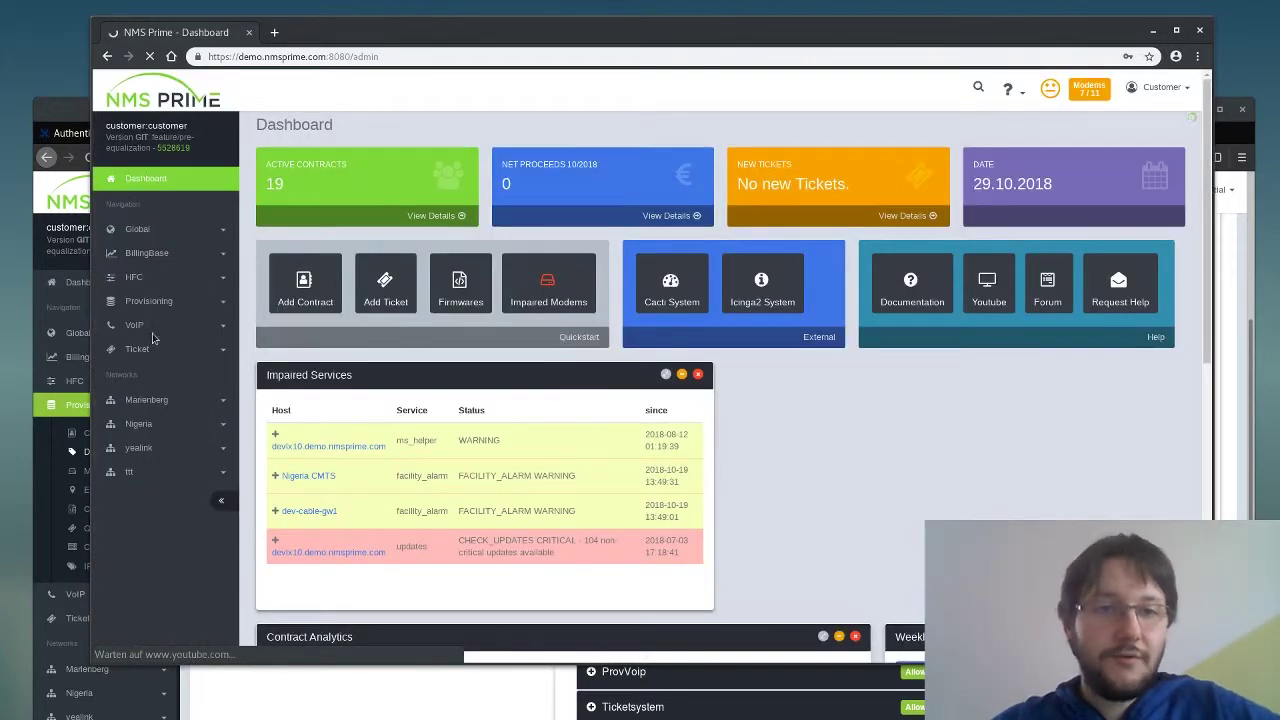
- Open Provisioning > Domains, try the new-domain form, then go back to the list
{"action": "left_click", "coordinate": [148, 300]}
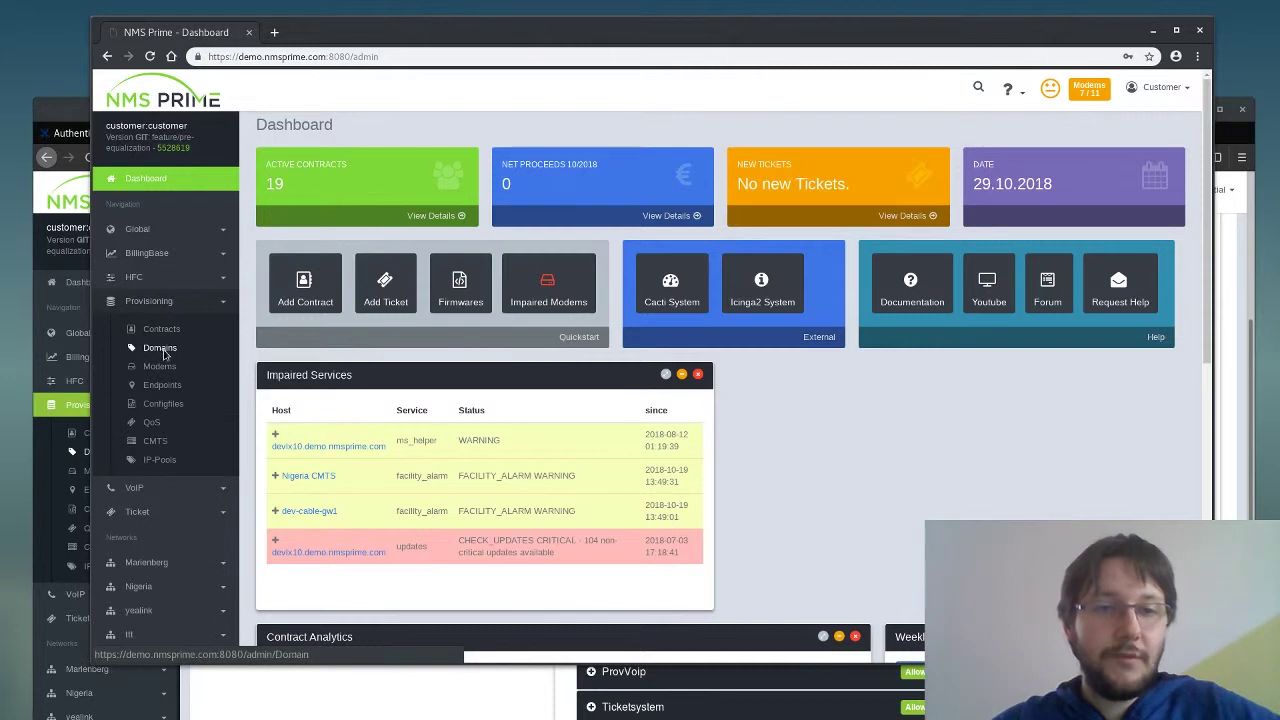
{"action": "left_click", "coordinate": [160, 348]}
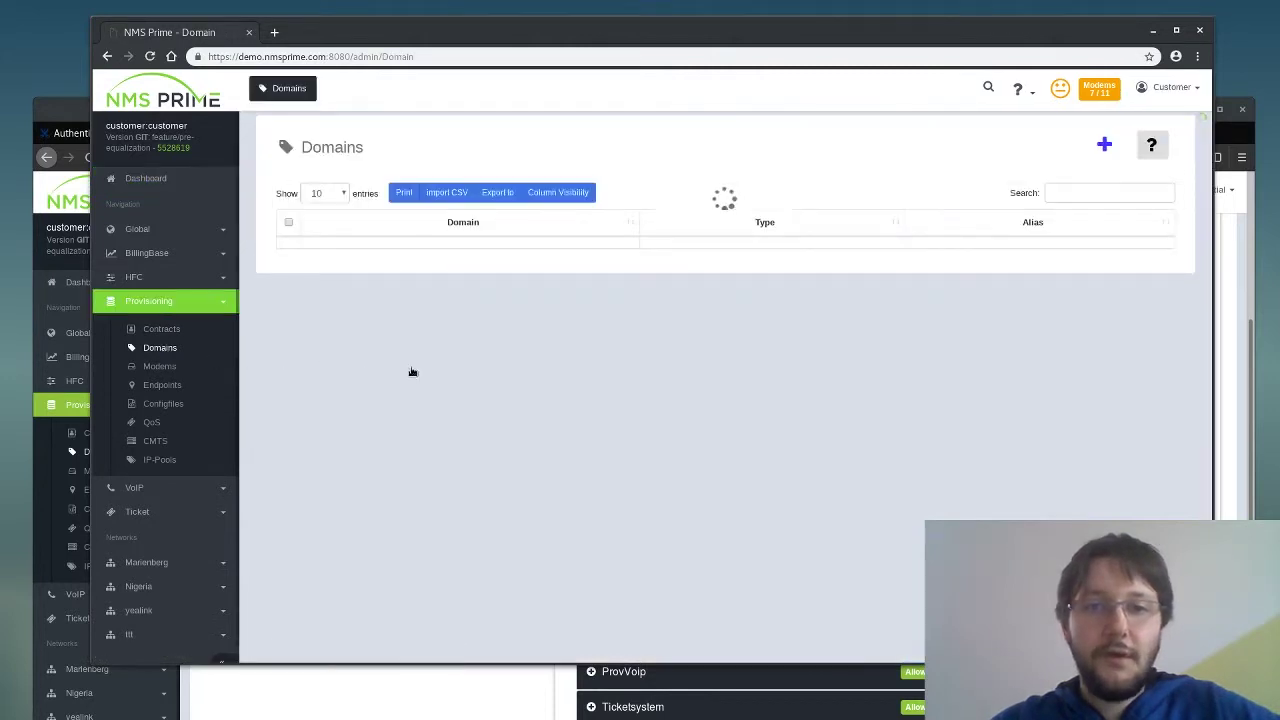
{"action": "left_click", "coordinate": [449, 308]}
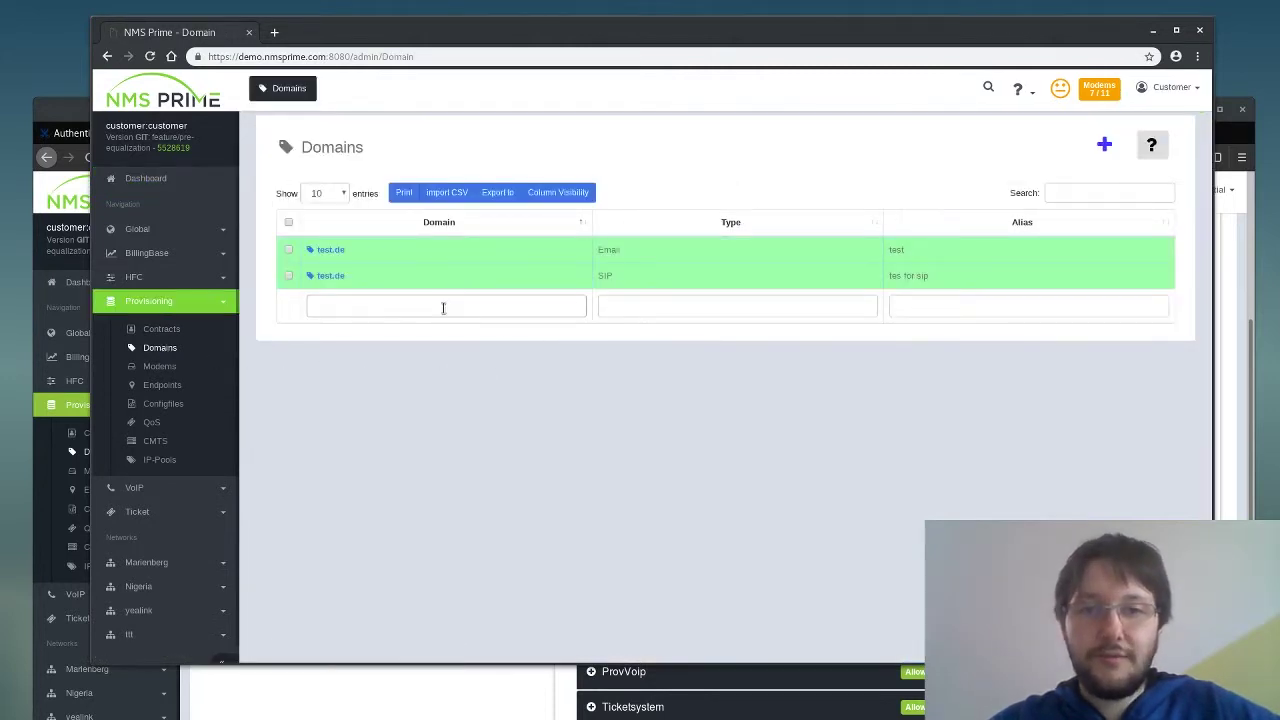
{"action": "left_click", "coordinate": [1106, 148]}
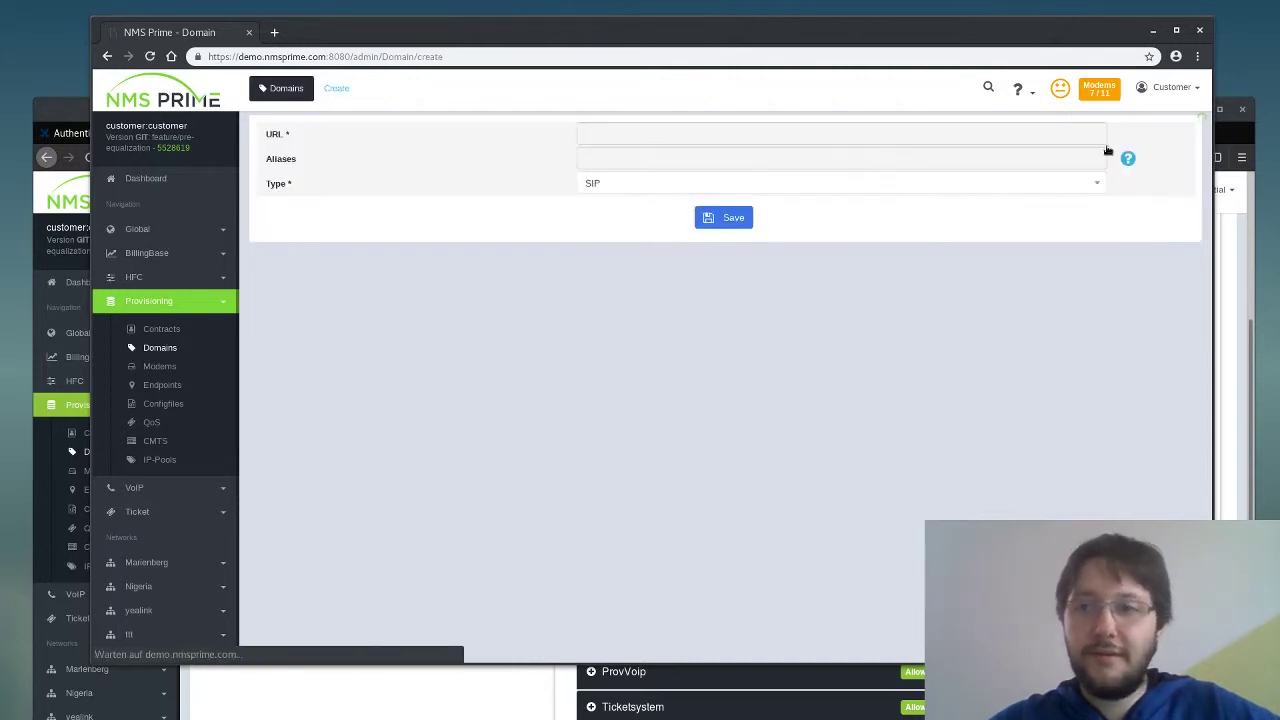
{"action": "left_click", "coordinate": [610, 143]}
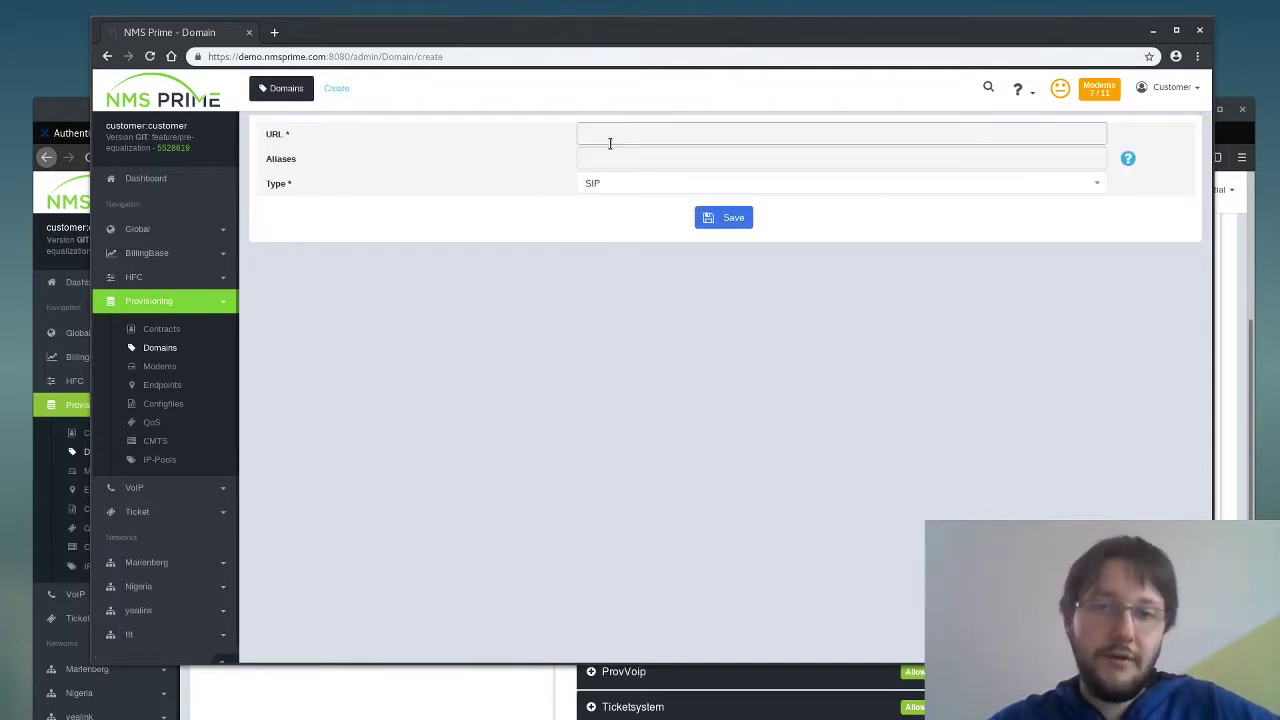
{"action": "left_click", "coordinate": [610, 158]}
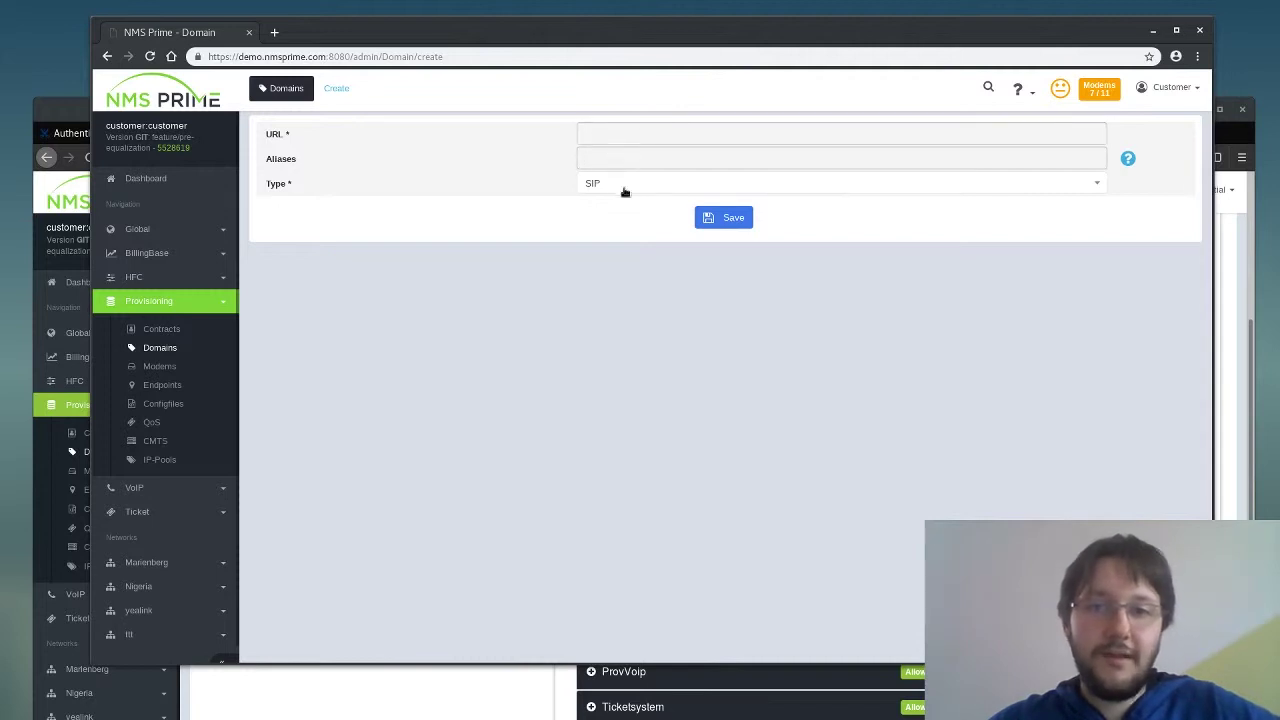
{"action": "left_click", "coordinate": [618, 135]}
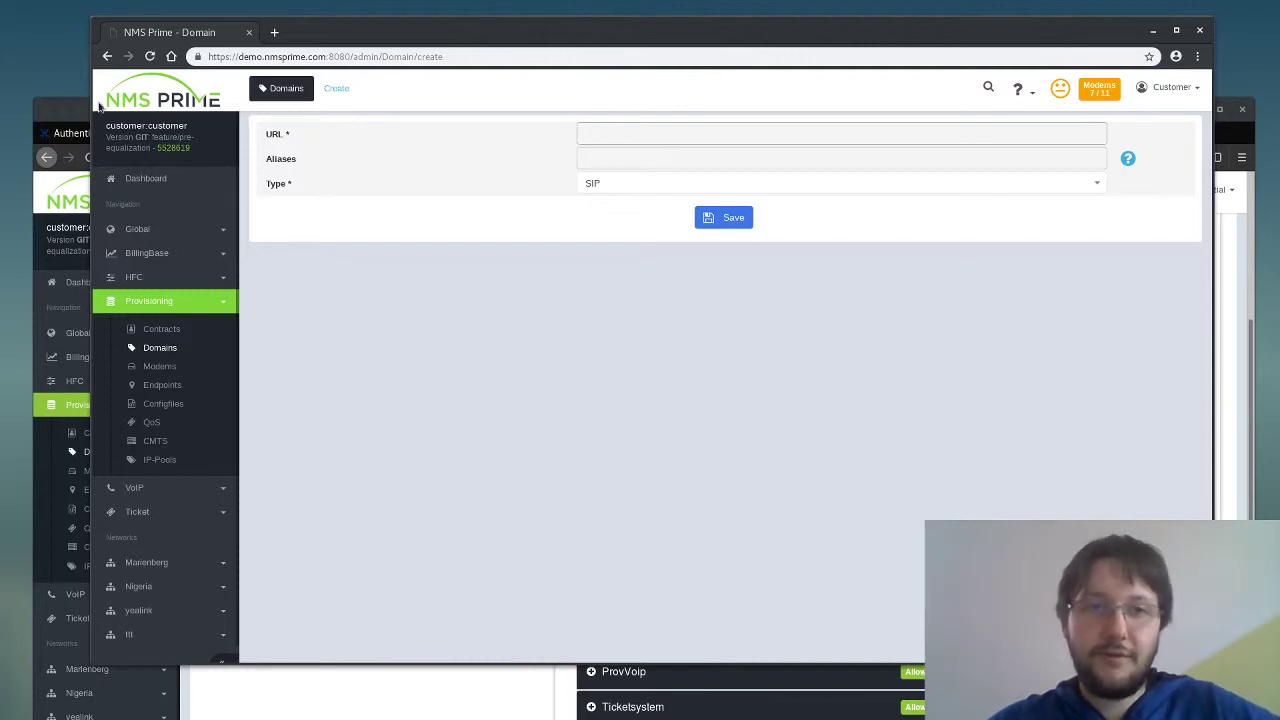
{"action": "left_click", "coordinate": [108, 56]}
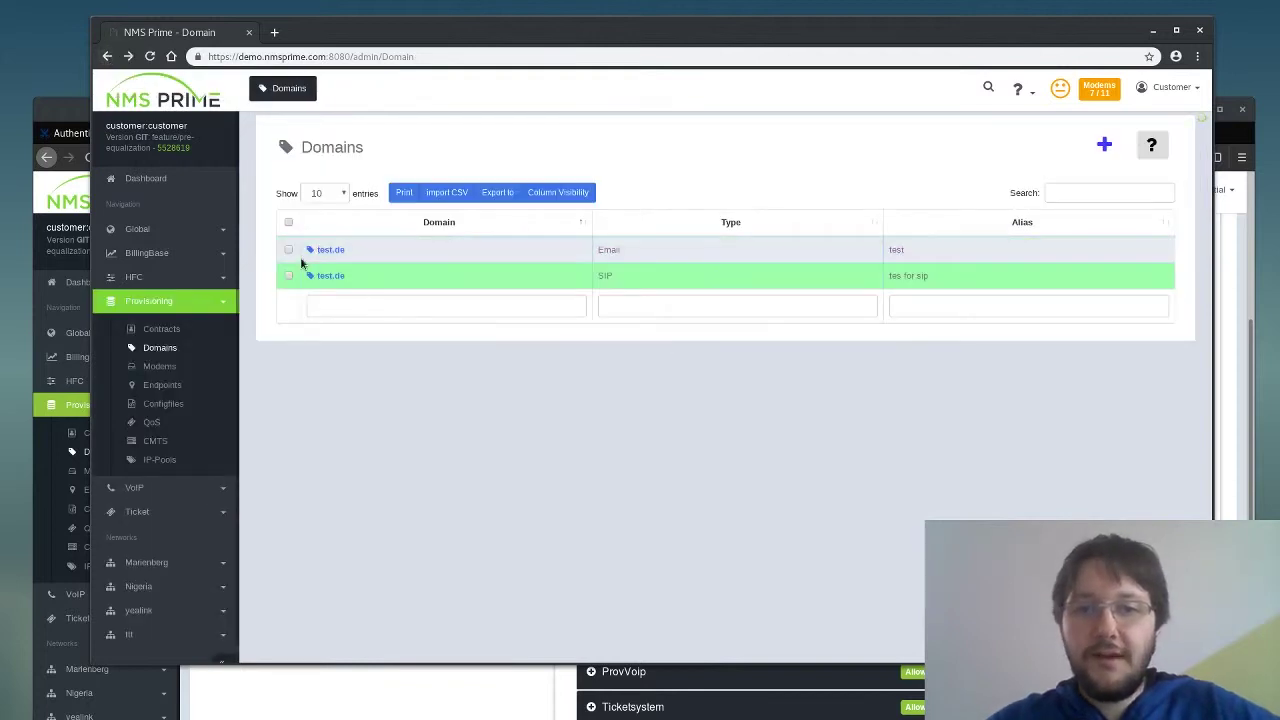
- Select both test.de domains, Email and SIP, and confirm no delete option appears
{"action": "left_click", "coordinate": [288, 276]}
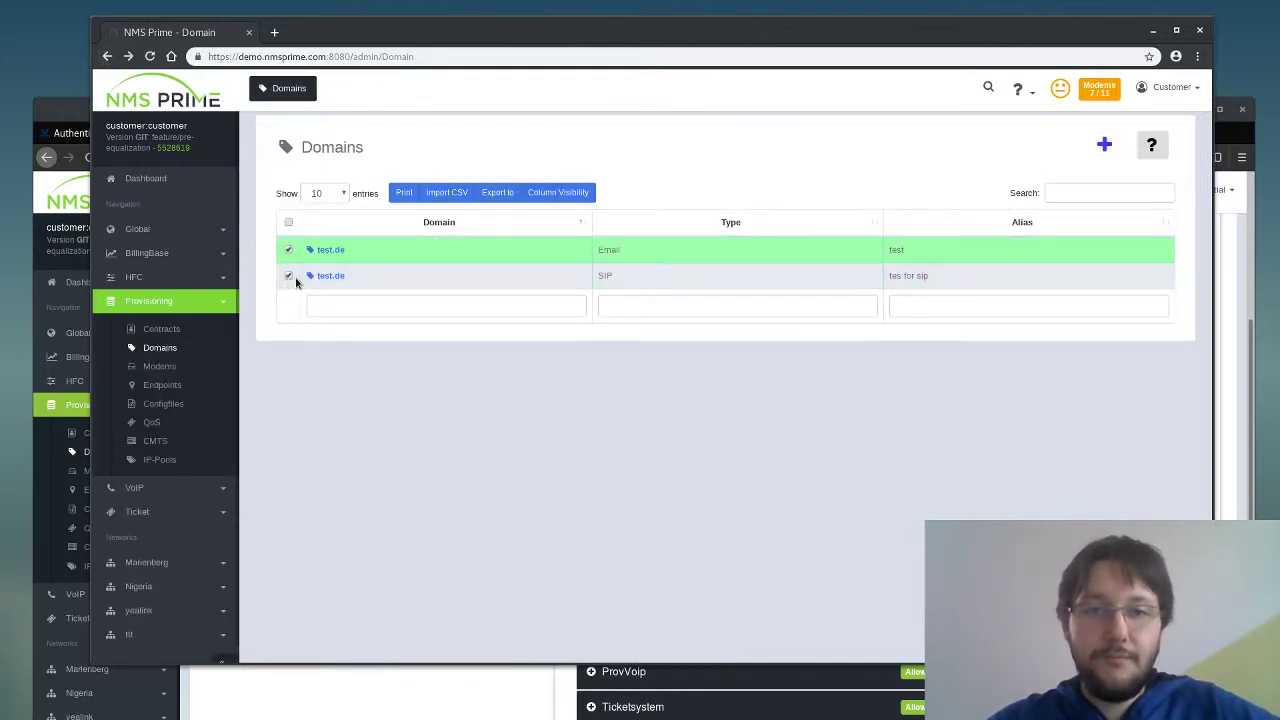
{"action": "left_click", "coordinate": [290, 277]}
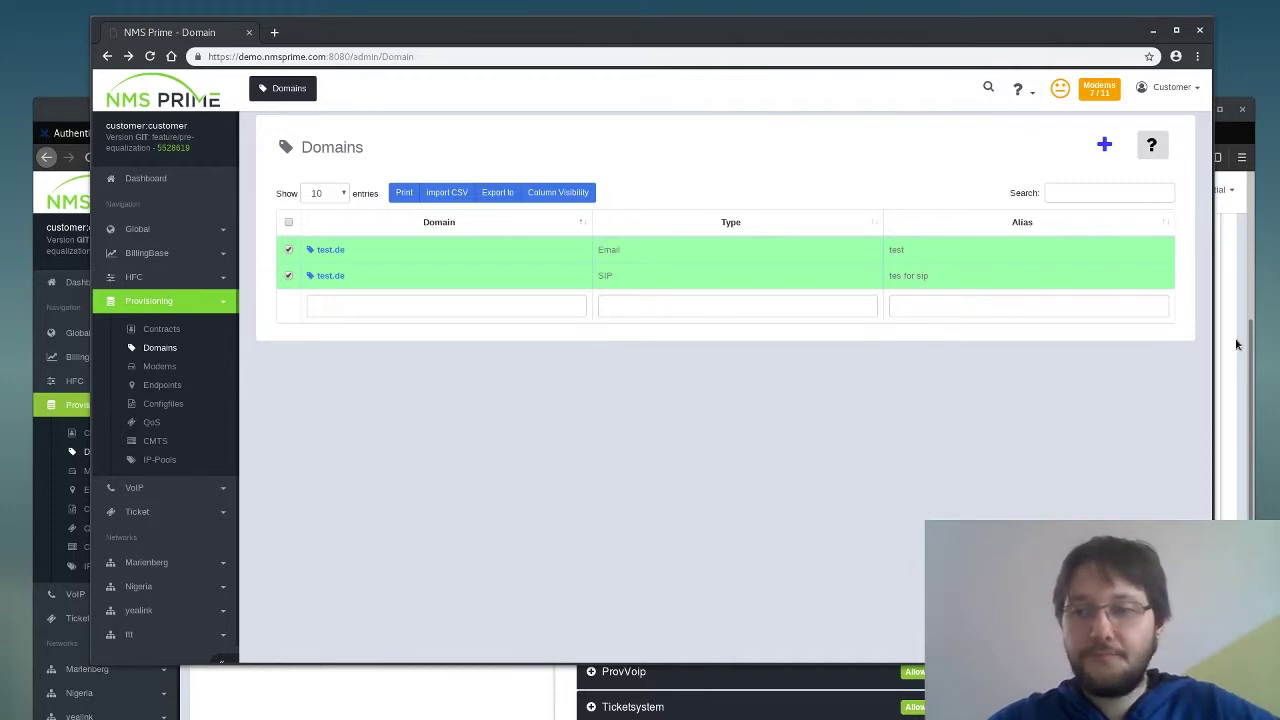
{"action": "left_click", "coordinate": [1240, 345]}
{"action": "left_click_drag", "start_coordinate": [1075, 126], "coordinate": [1071, 68]}
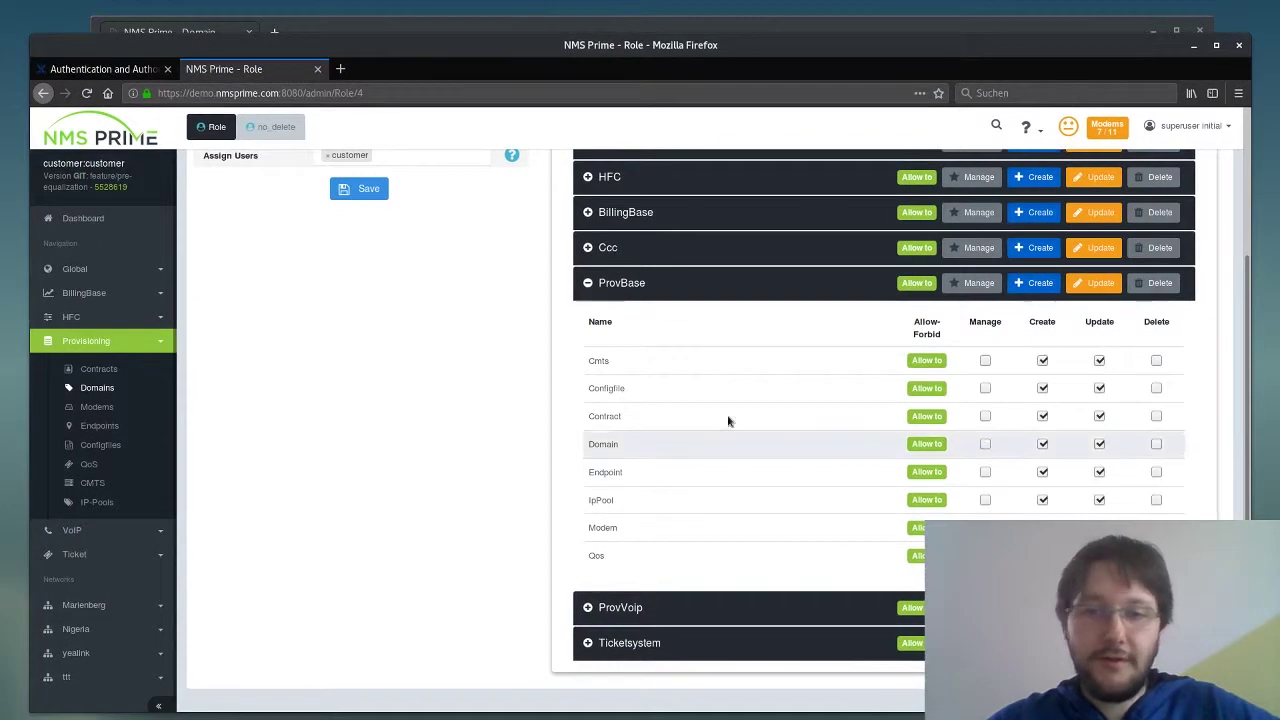
- Grant the NoDelete role Delete on Domain, save, then reload the customer's Domains list
{"action": "left_click", "coordinate": [1157, 444]}
{"action": "left_click", "coordinate": [1160, 283]}
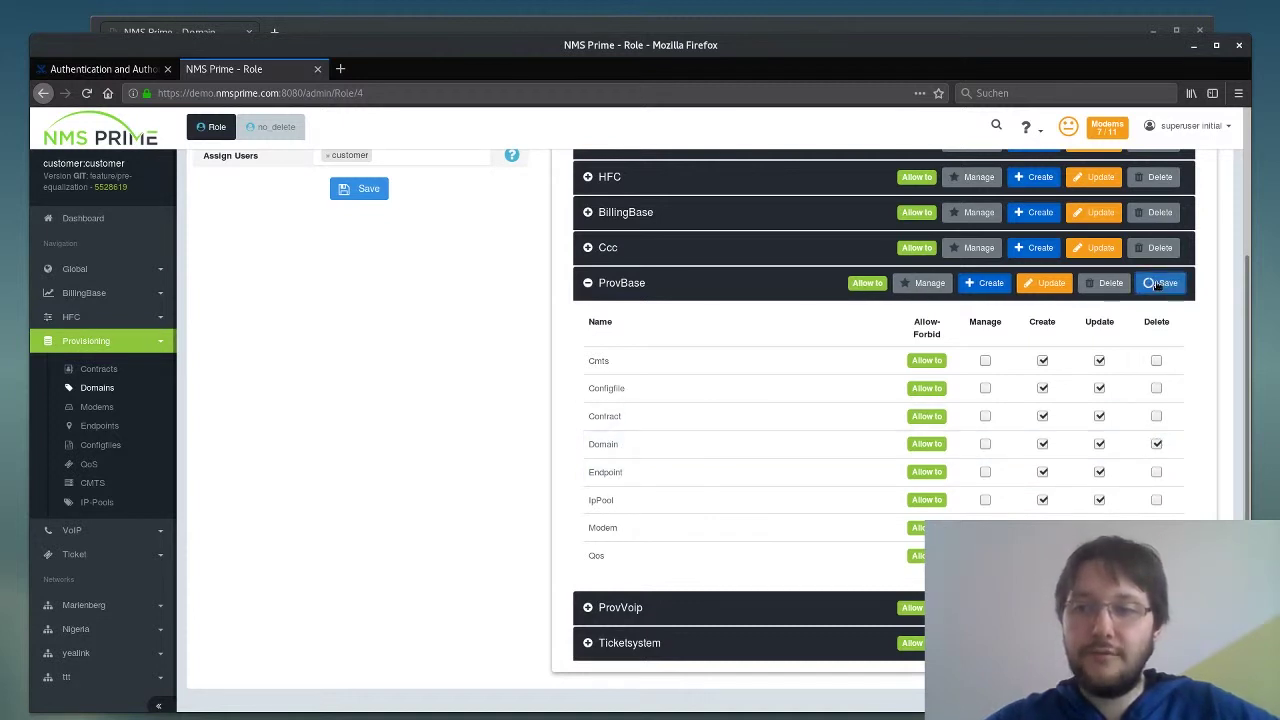
{"action": "left_click", "coordinate": [848, 27]}
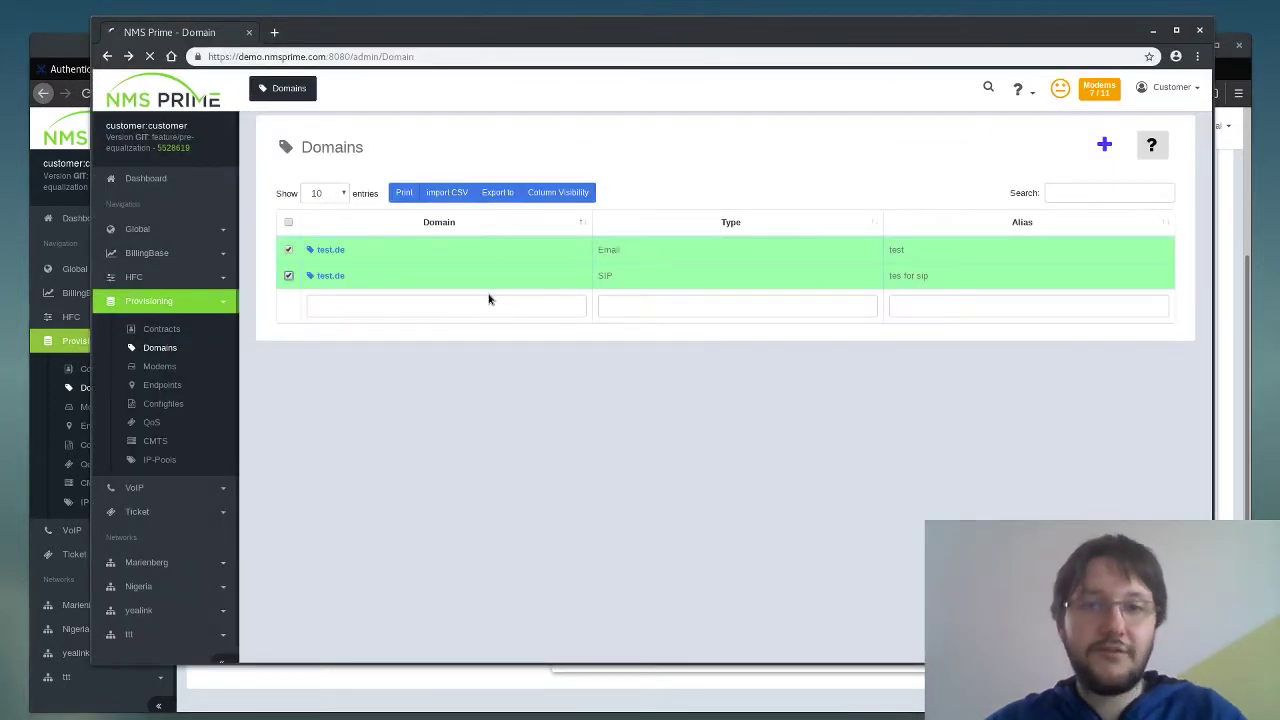
{"action": "key", "text": "F5"}
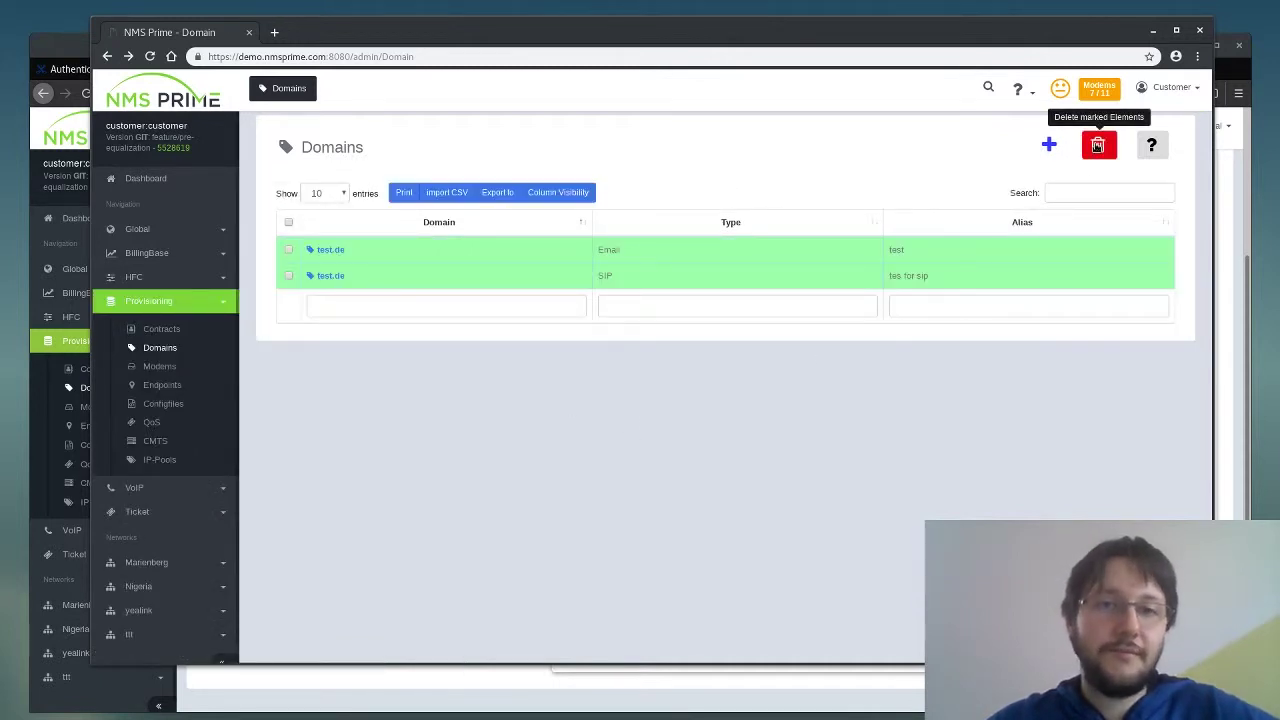
{"action": "left_click", "coordinate": [1049, 145]}
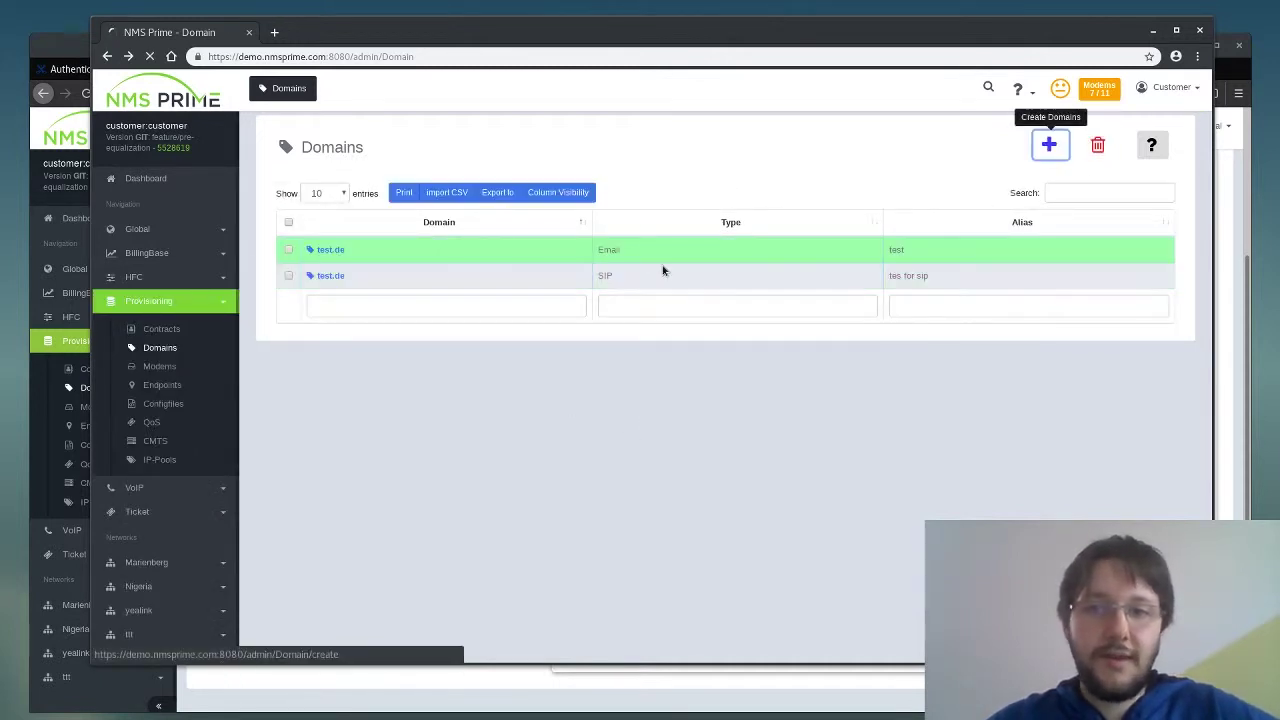
- Create a new domain with URL example.com and save it
{"action": "left_click", "coordinate": [617, 138]}
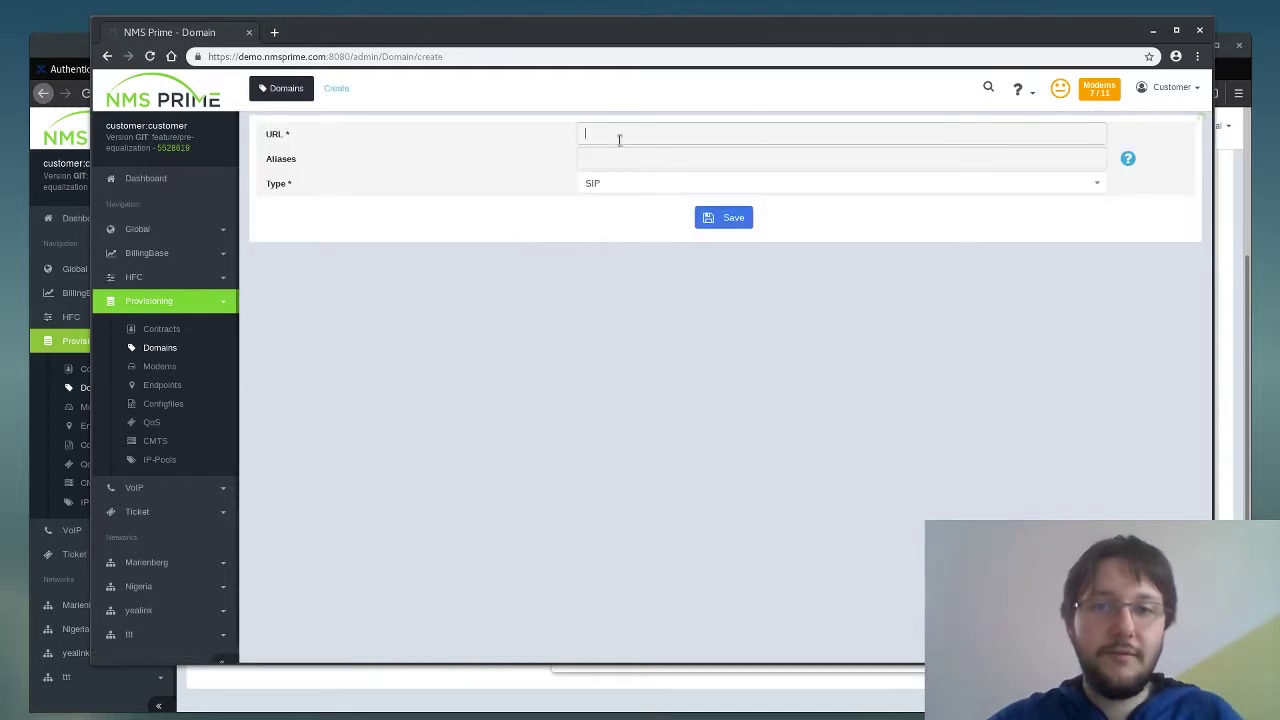
{"action": "type", "text": "example.com"}
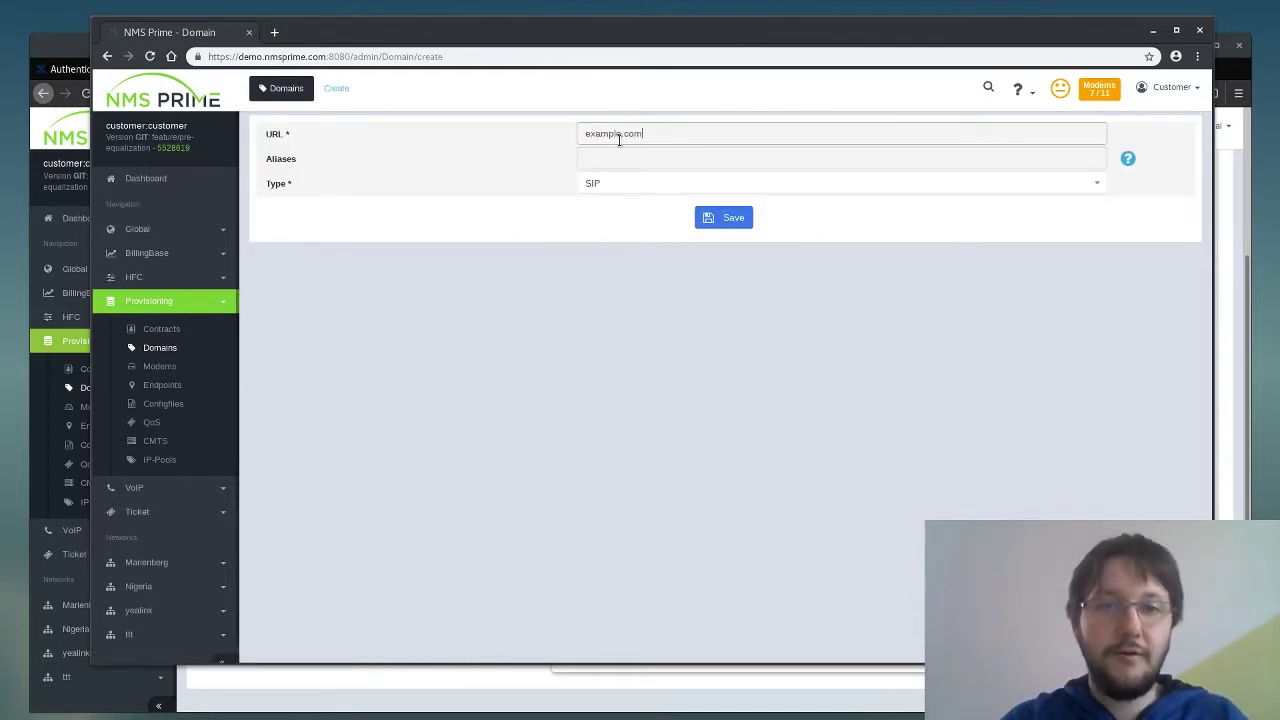
{"action": "key", "text": "Tab"}
{"action": "type", "text": "Exam"}
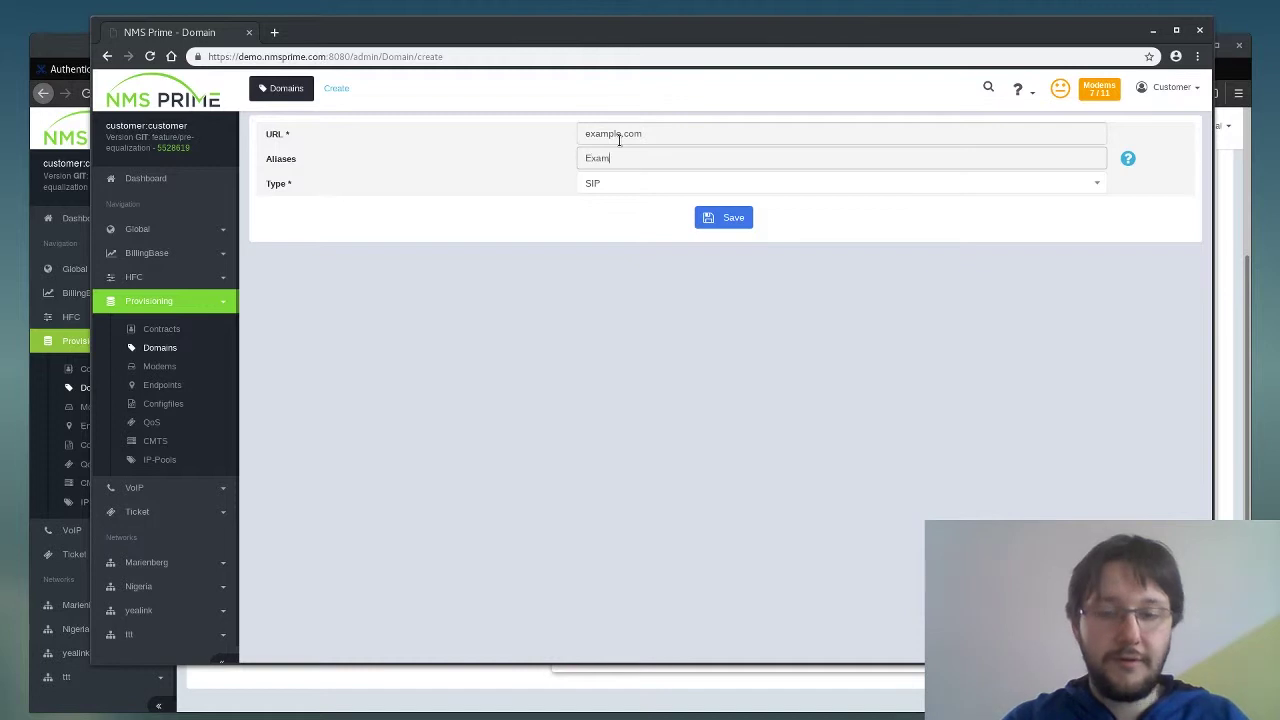
{"action": "key", "text": "BackSpace"}
{"action": "key", "text": "BackSpace"}
{"action": "key", "text": "BackSpace"}
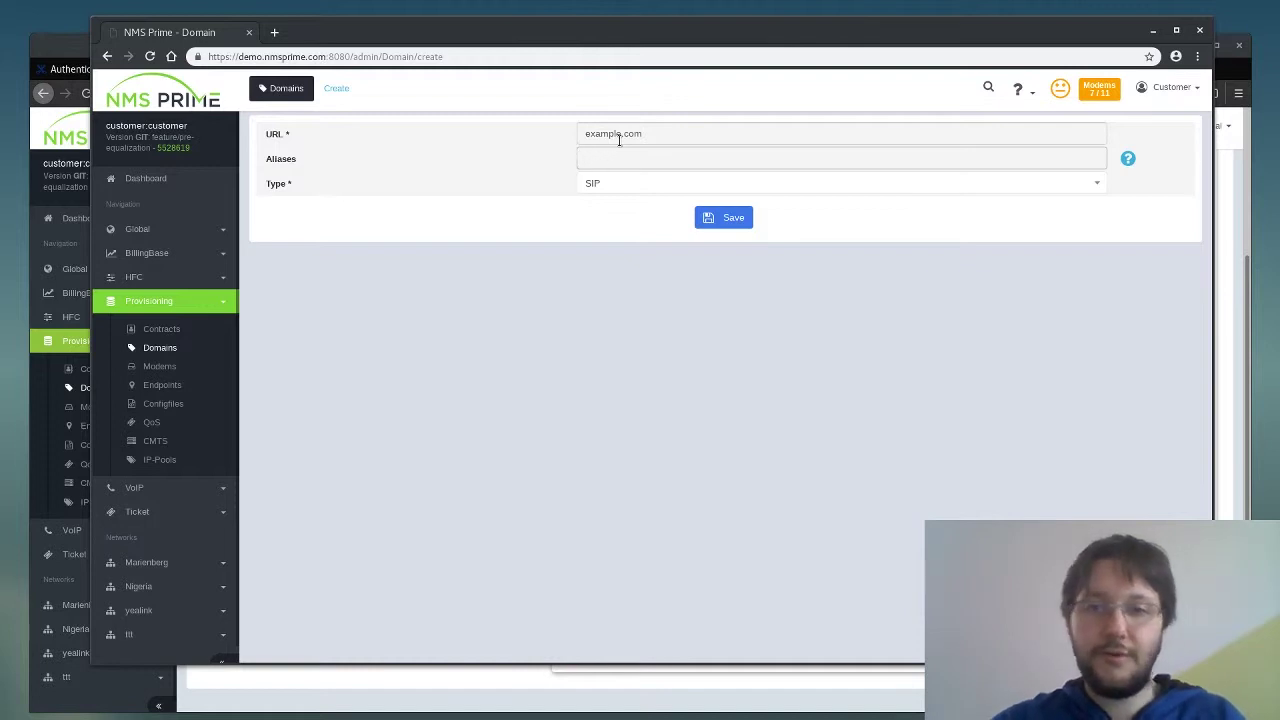
{"action": "left_click", "coordinate": [727, 219]}
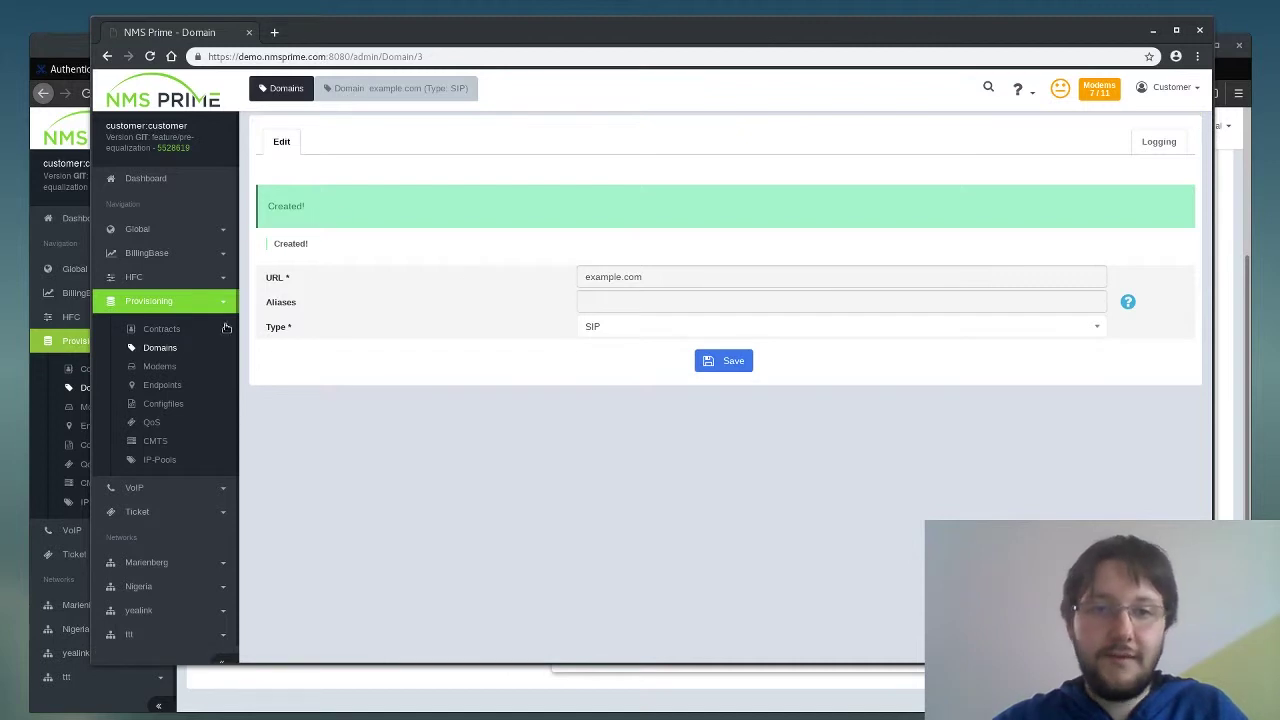
- Delete example.com from the Domains list, then return to the role permissions window
{"action": "left_click", "coordinate": [191, 347]}
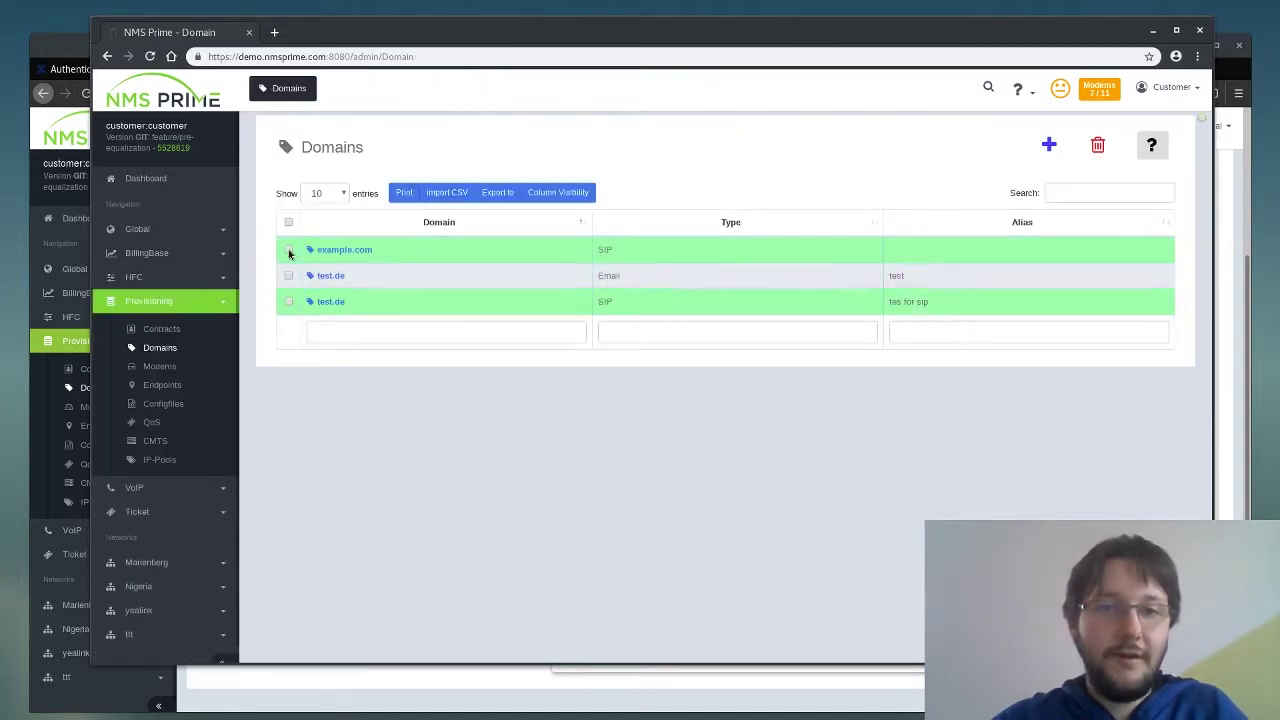
{"action": "left_click", "coordinate": [289, 250]}
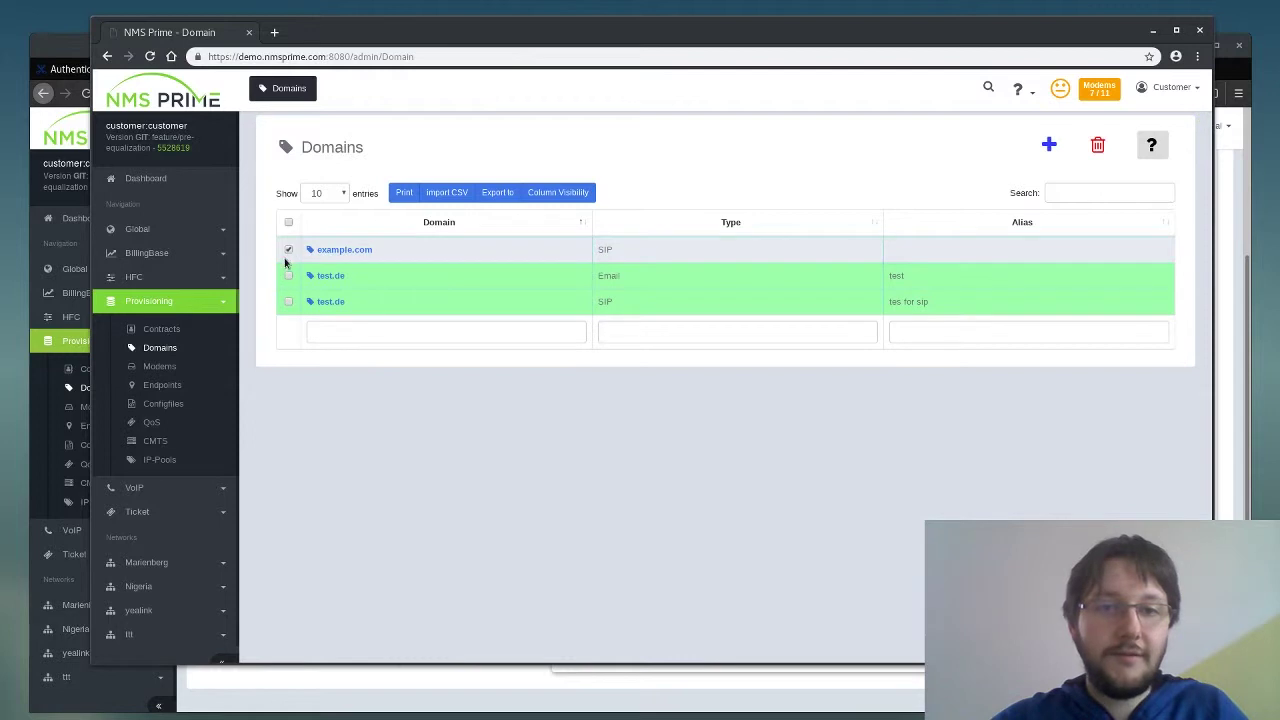
{"action": "left_click", "coordinate": [1097, 145]}
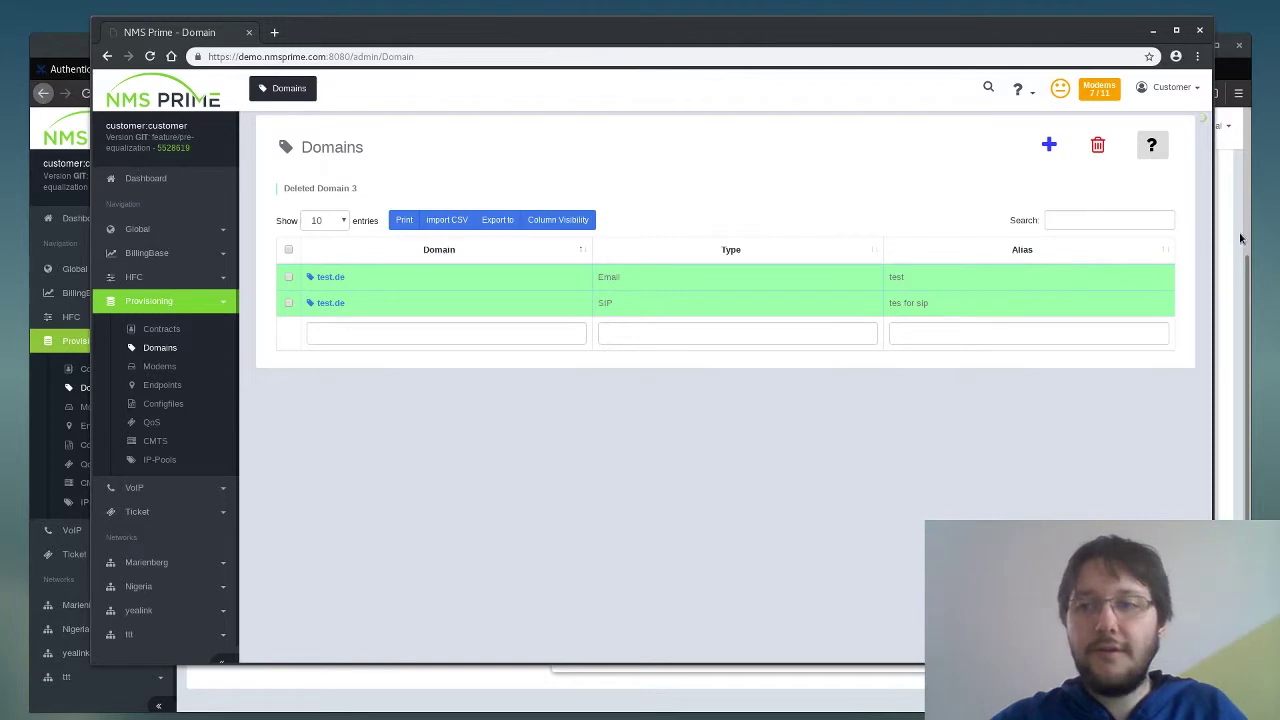
{"action": "left_click", "coordinate": [1236, 229]}
{"action": "left_click_drag", "start_coordinate": [1050, 50], "coordinate": [1064, 28]}
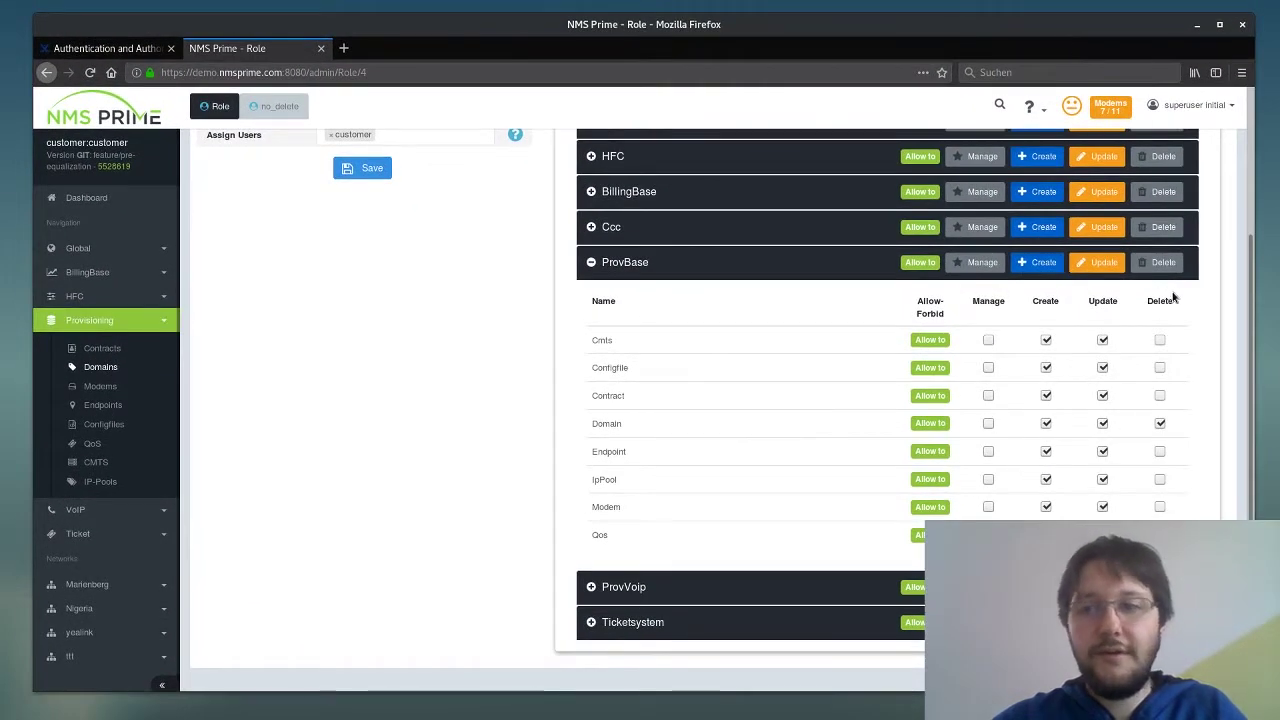
- Uncheck Delete on the Domain row, save ProvBase, and refresh the customer's Domains page
{"action": "left_click", "coordinate": [1160, 423]}
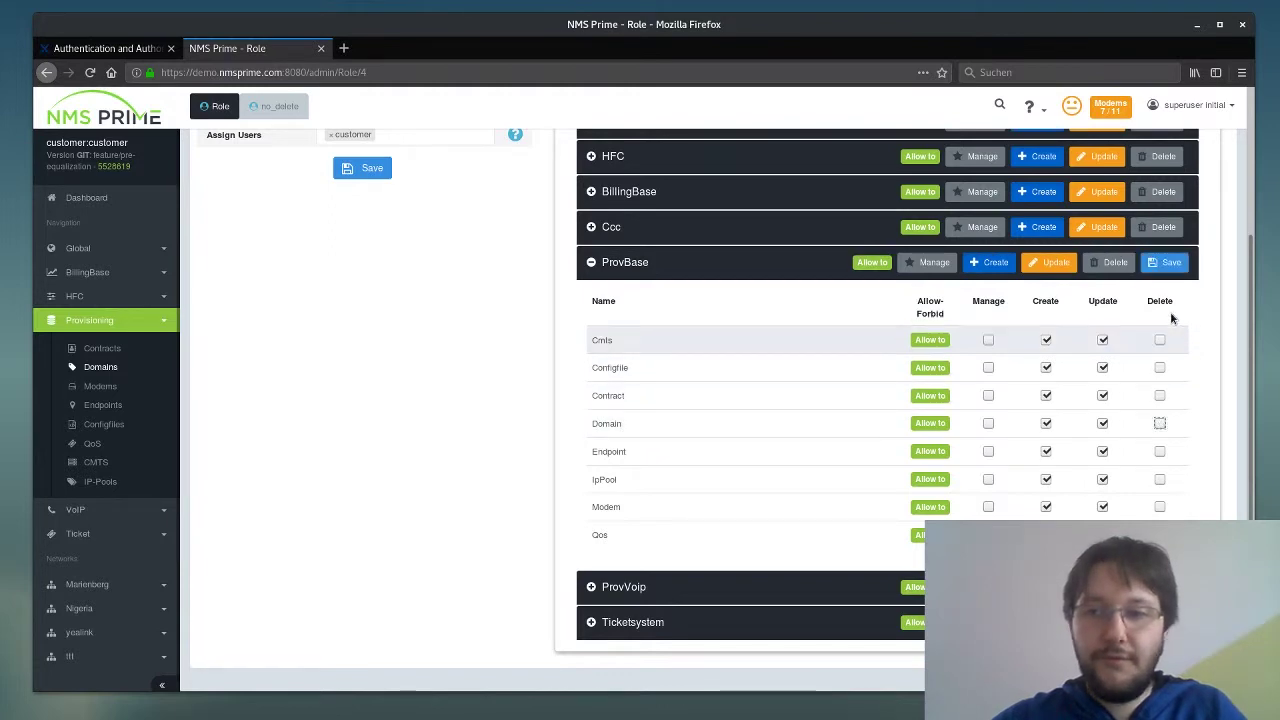
{"action": "left_click", "coordinate": [1165, 262]}
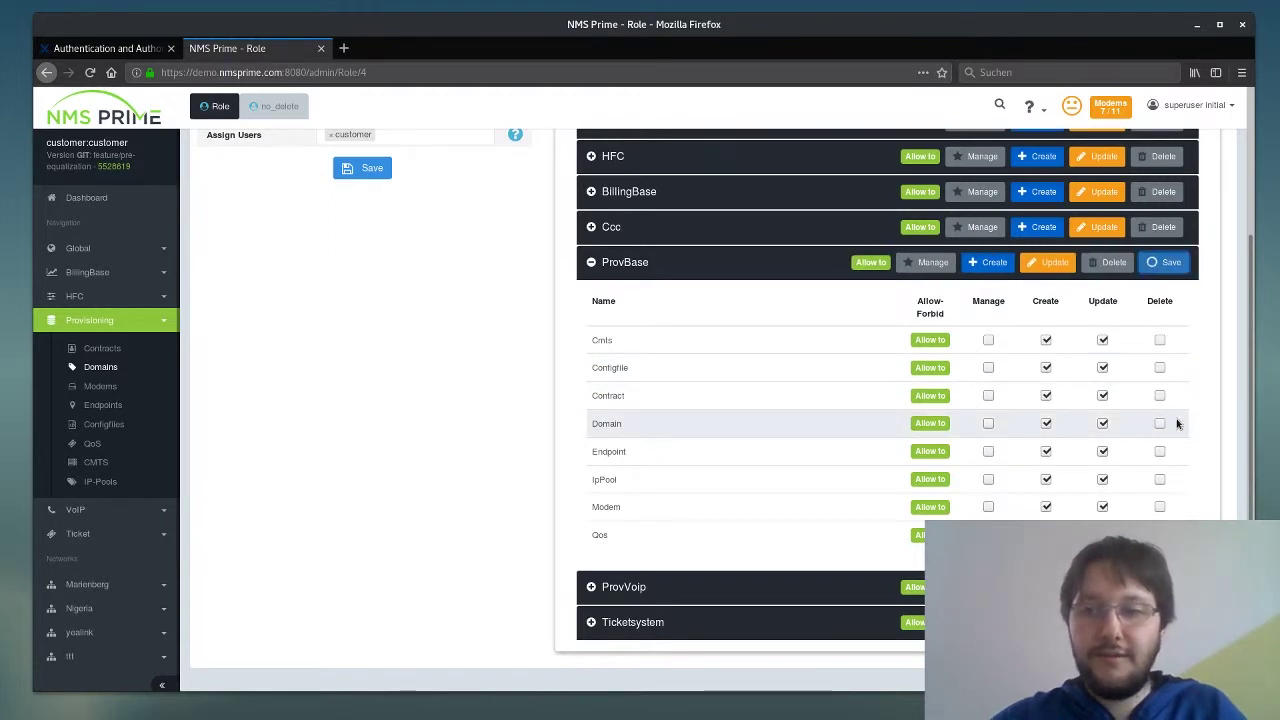
{"action": "left_click_drag", "start_coordinate": [736, 24], "coordinate": [734, 49]}
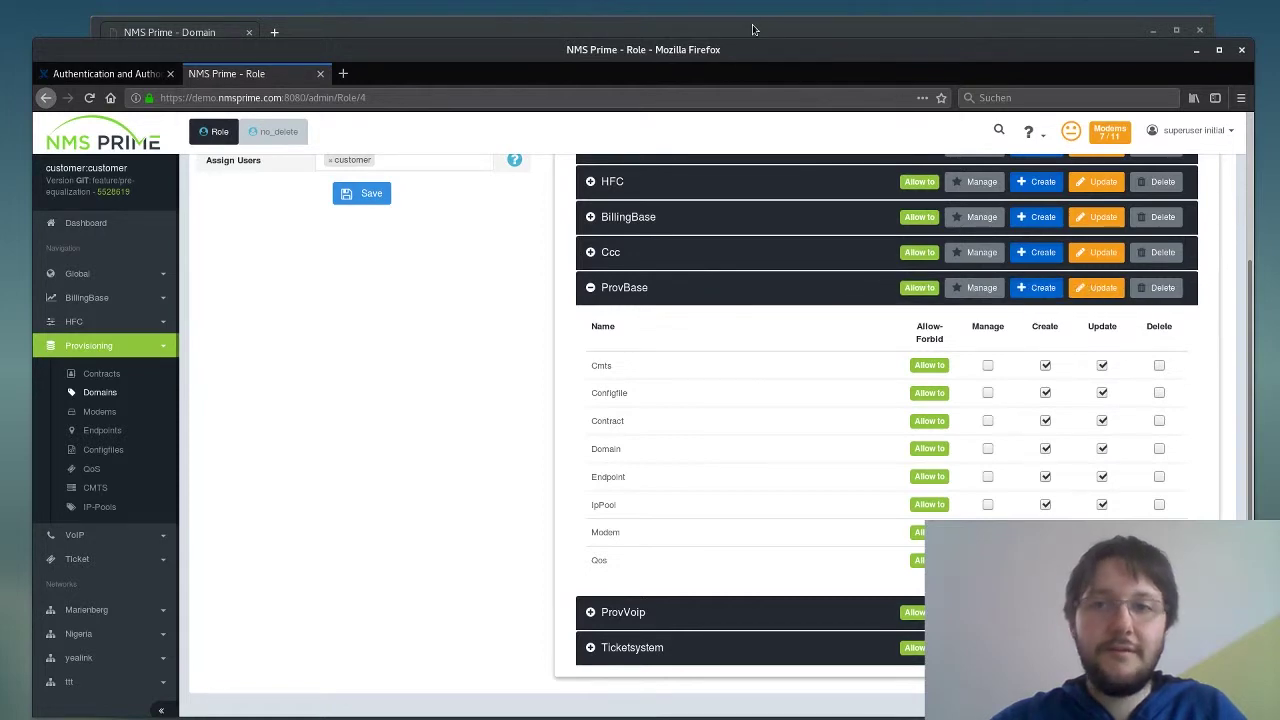
{"action": "left_click", "coordinate": [752, 29]}
{"action": "key", "text": "F5"}
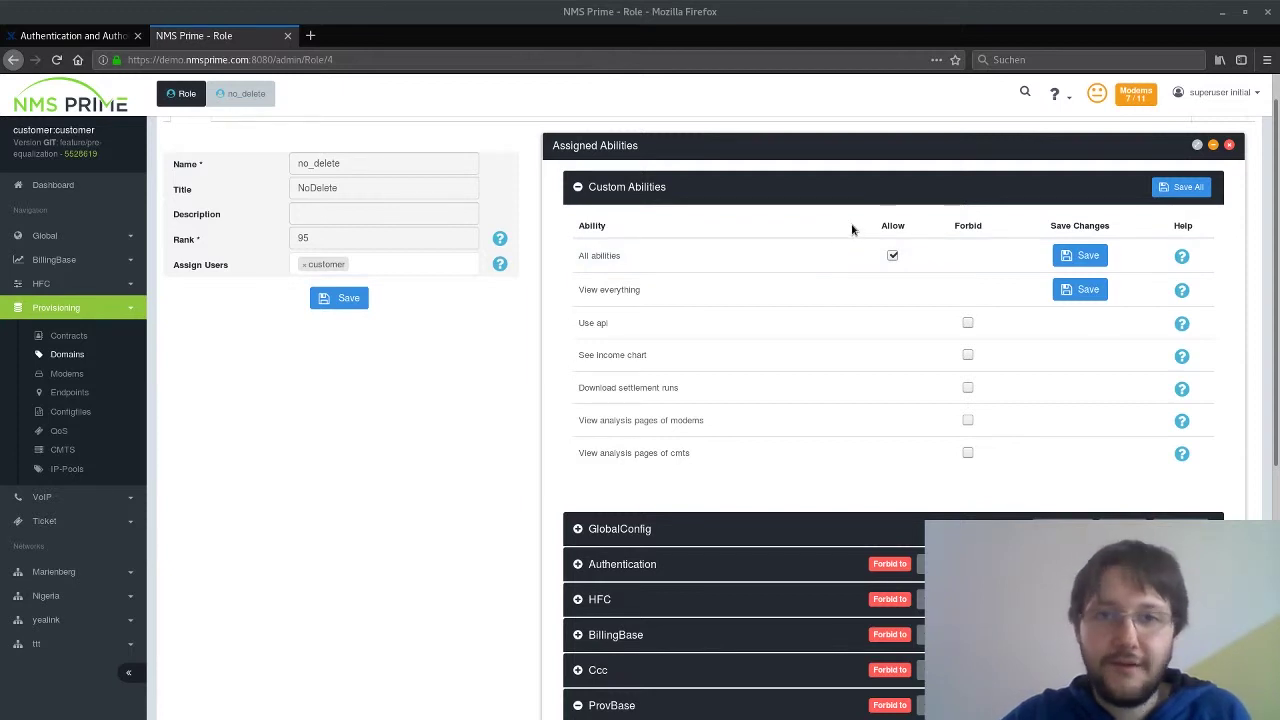
- Load nmsprime.com in a new tab and open Docu's Documentation link in another tab
{"action": "left_click", "coordinate": [310, 35]}
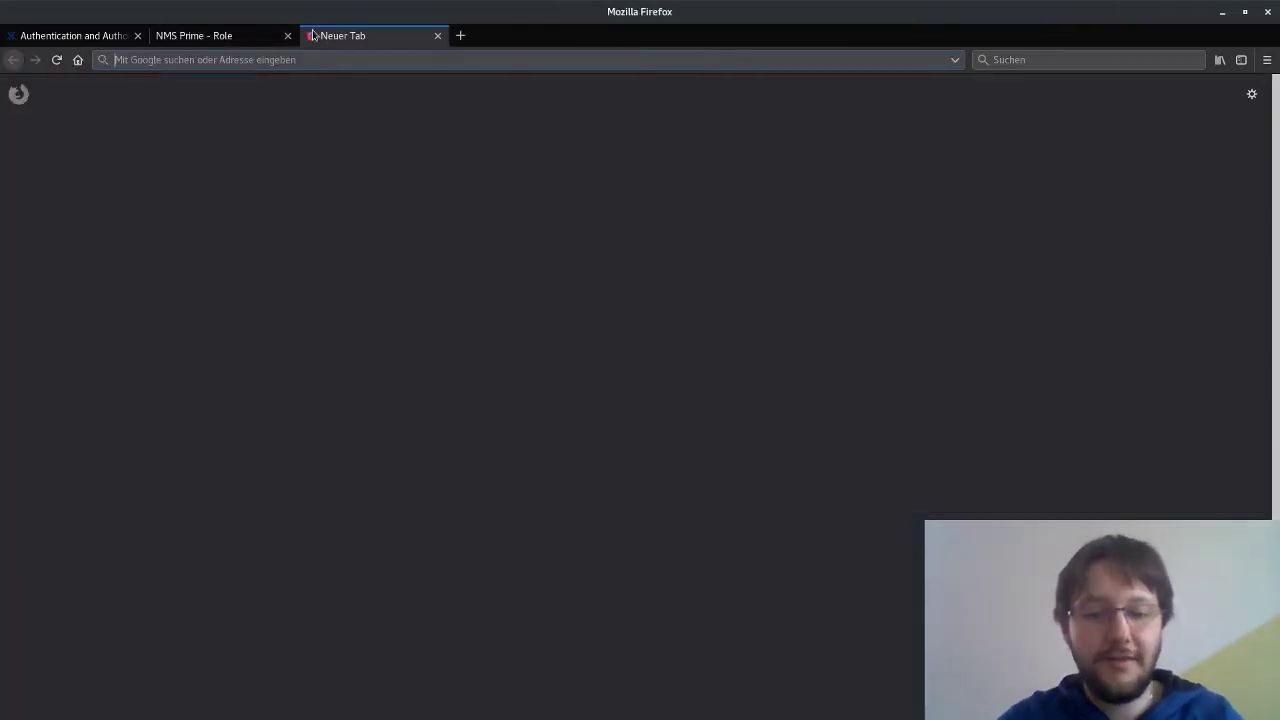
{"action": "type", "text": "nmsprime.com"}
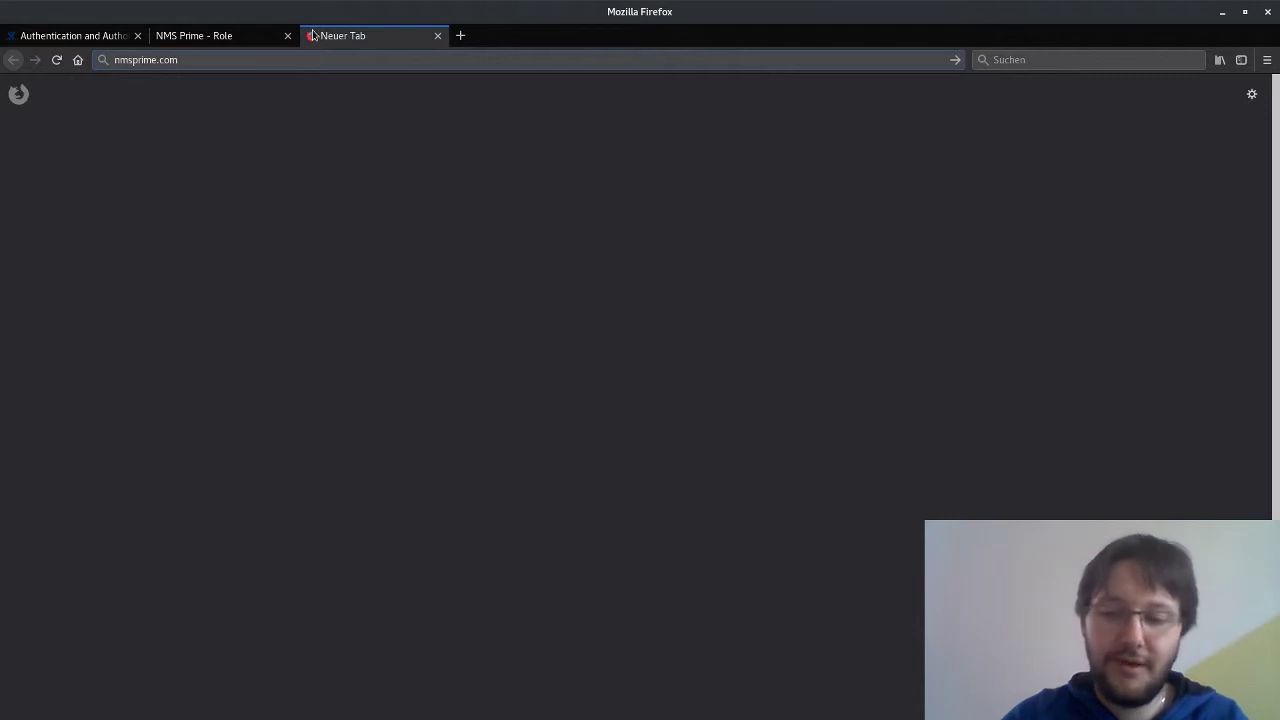
{"action": "key", "text": "Return"}
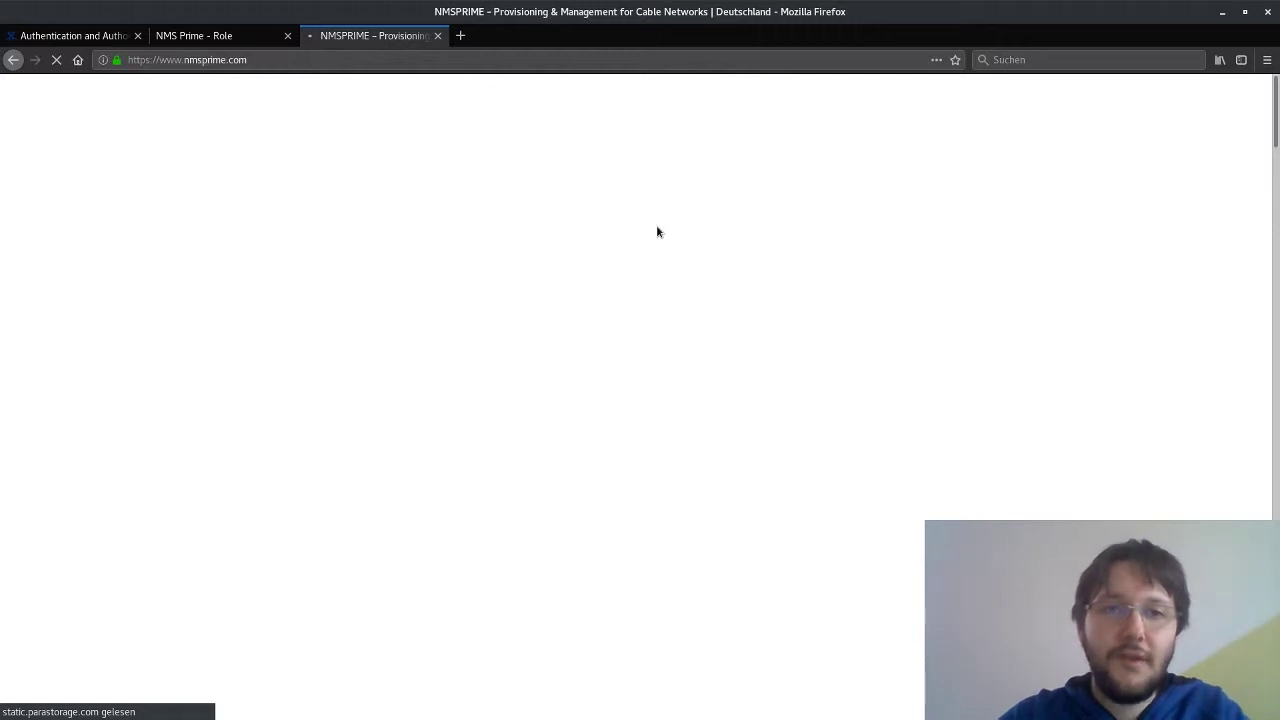
{"action": "scroll", "coordinate": [670, 245], "scroll_direction": "down", "scroll_amount": 5}
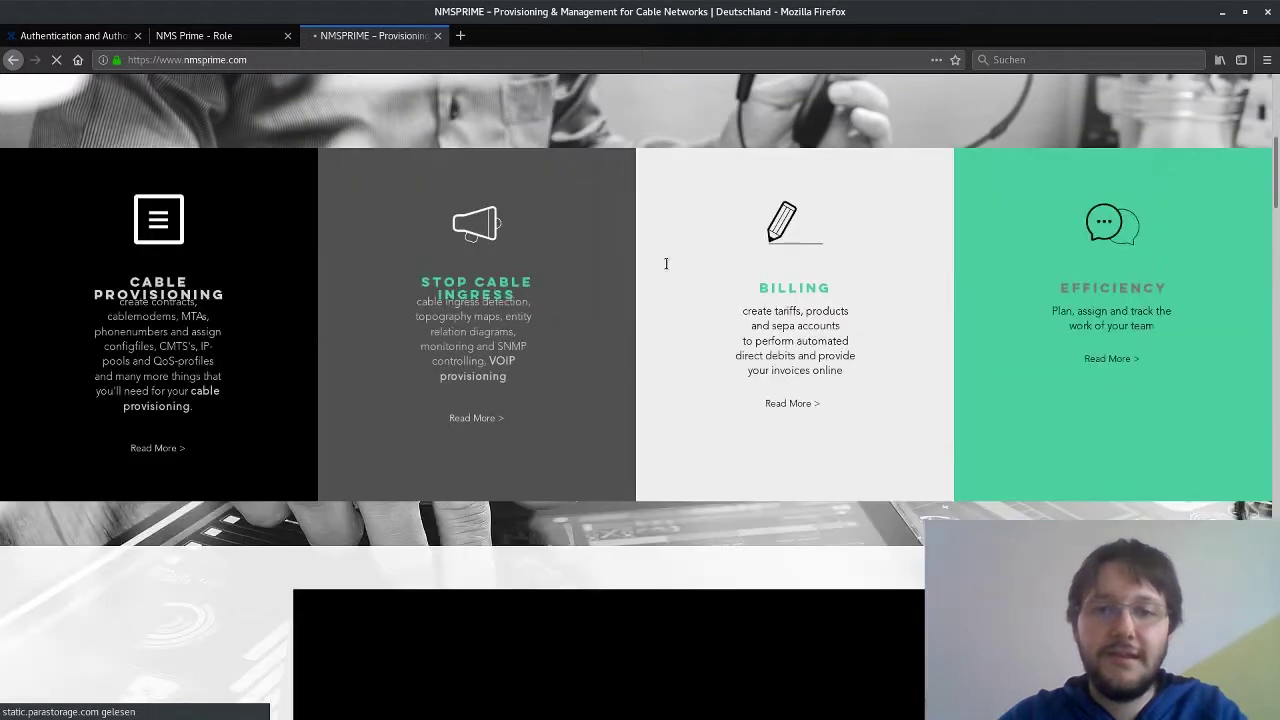
{"action": "scroll", "coordinate": [666, 263], "scroll_direction": "down", "scroll_amount": 8}
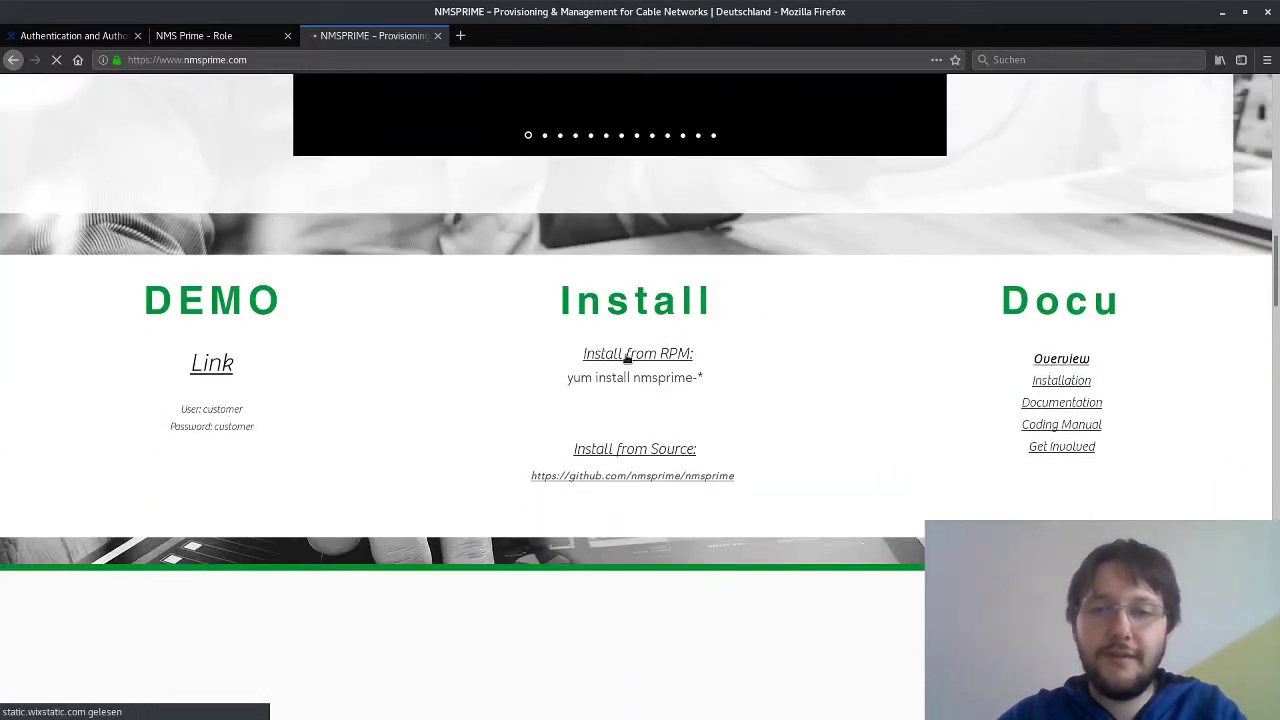
{"action": "middle_click", "coordinate": [1050, 404]}
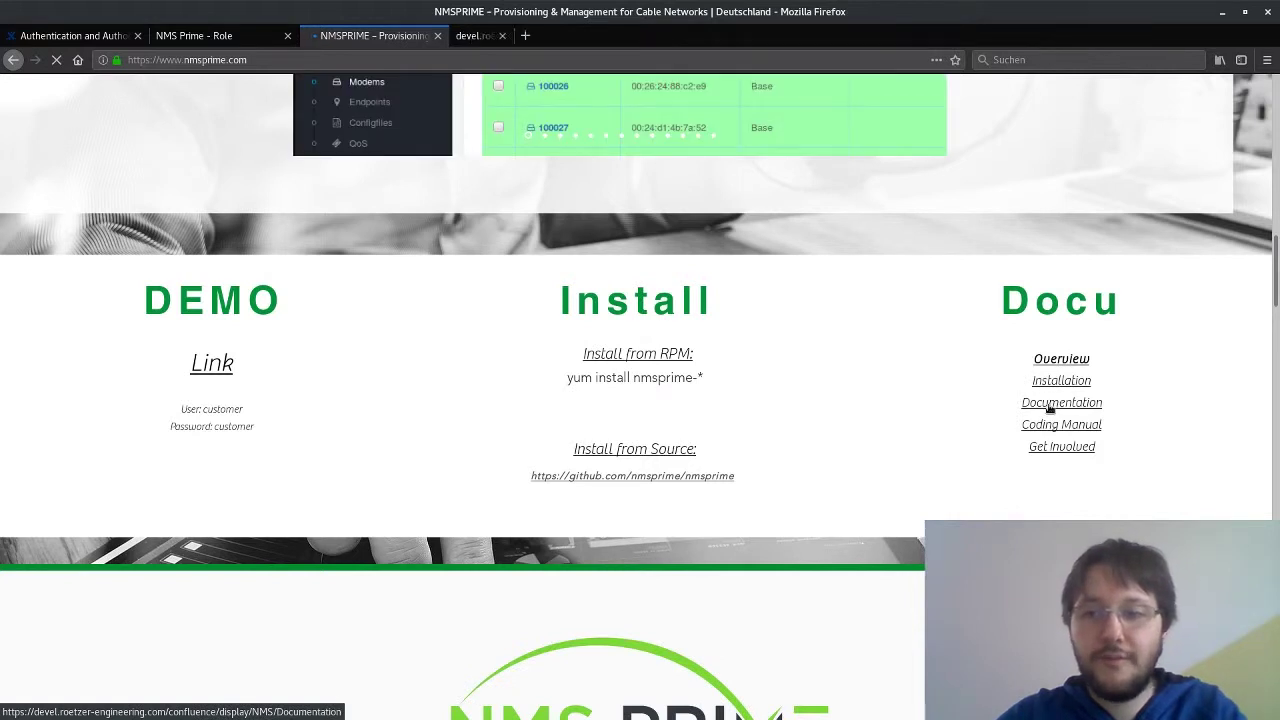
- Close the nmsprime.com tab and open the Authentication and Authorization documentation page
{"action": "left_click", "coordinate": [437, 36]}
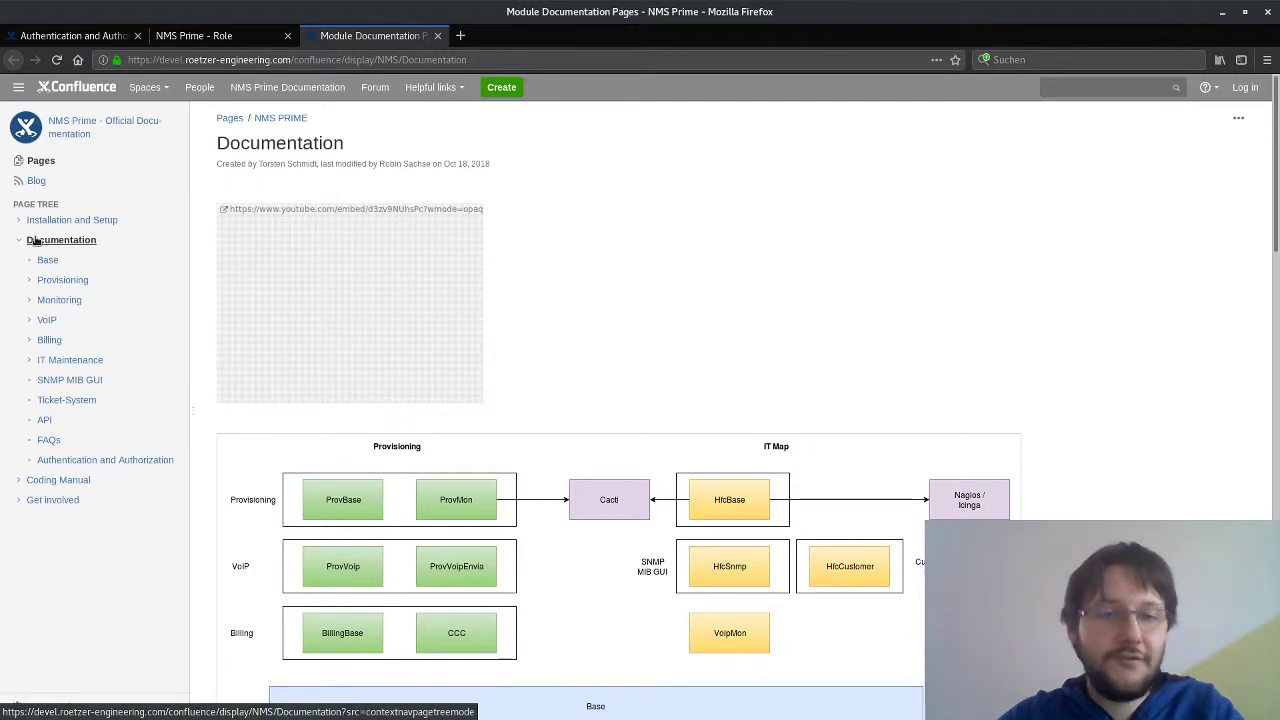
{"action": "left_click", "coordinate": [57, 461]}
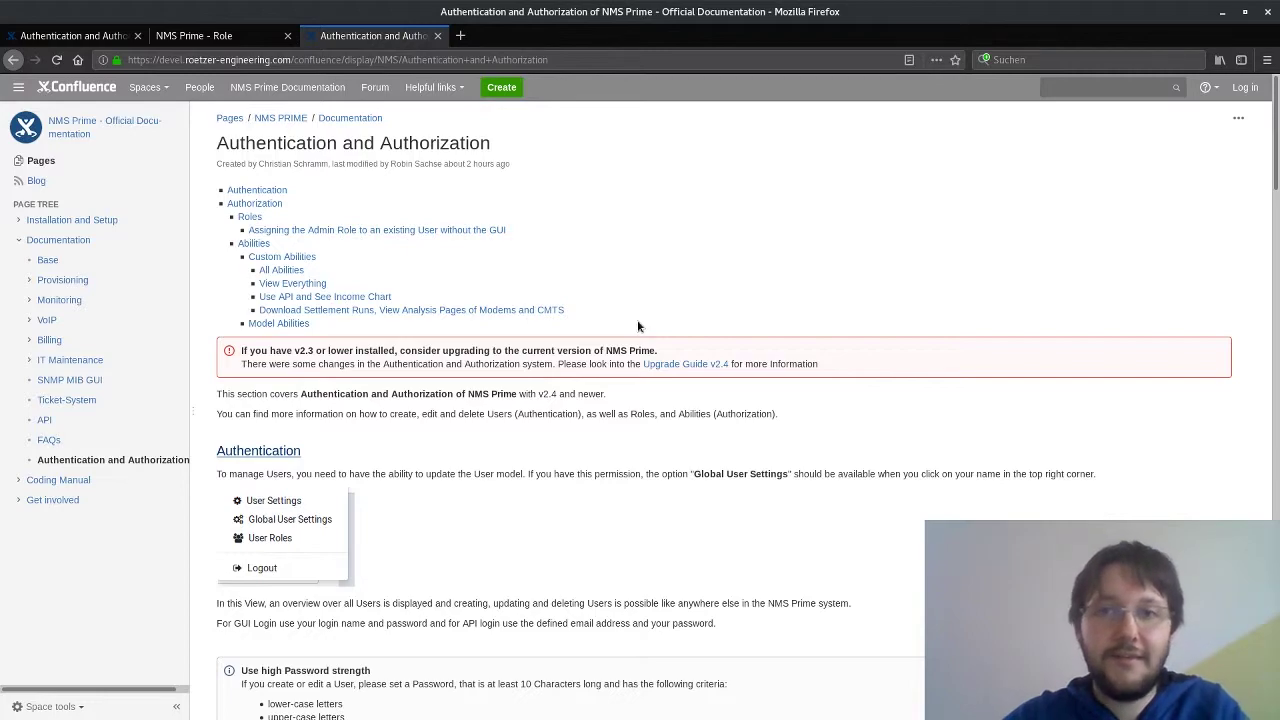
- Scroll down to the permission-check flowchart and the Custom Abilities and All Abilities section
{"action": "scroll", "coordinate": [638, 326], "scroll_direction": "down", "scroll_amount": 10}
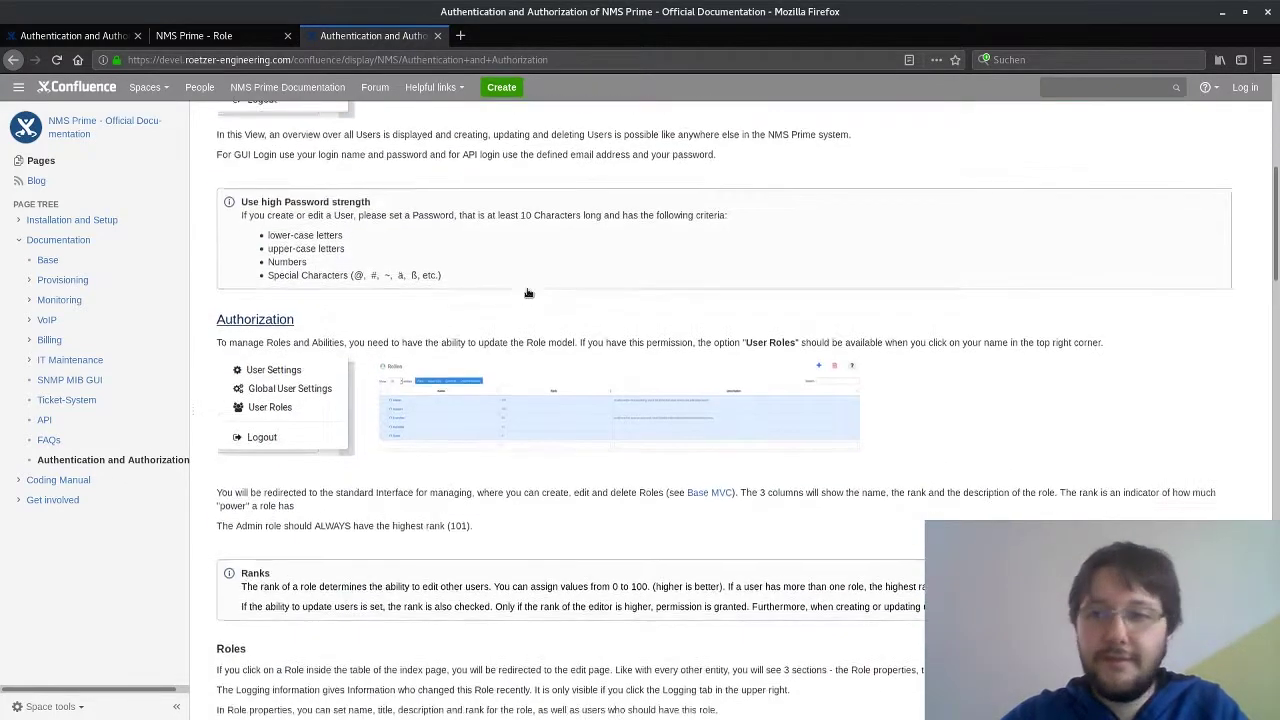
{"action": "scroll", "coordinate": [526, 291], "scroll_direction": "down", "scroll_amount": 12}
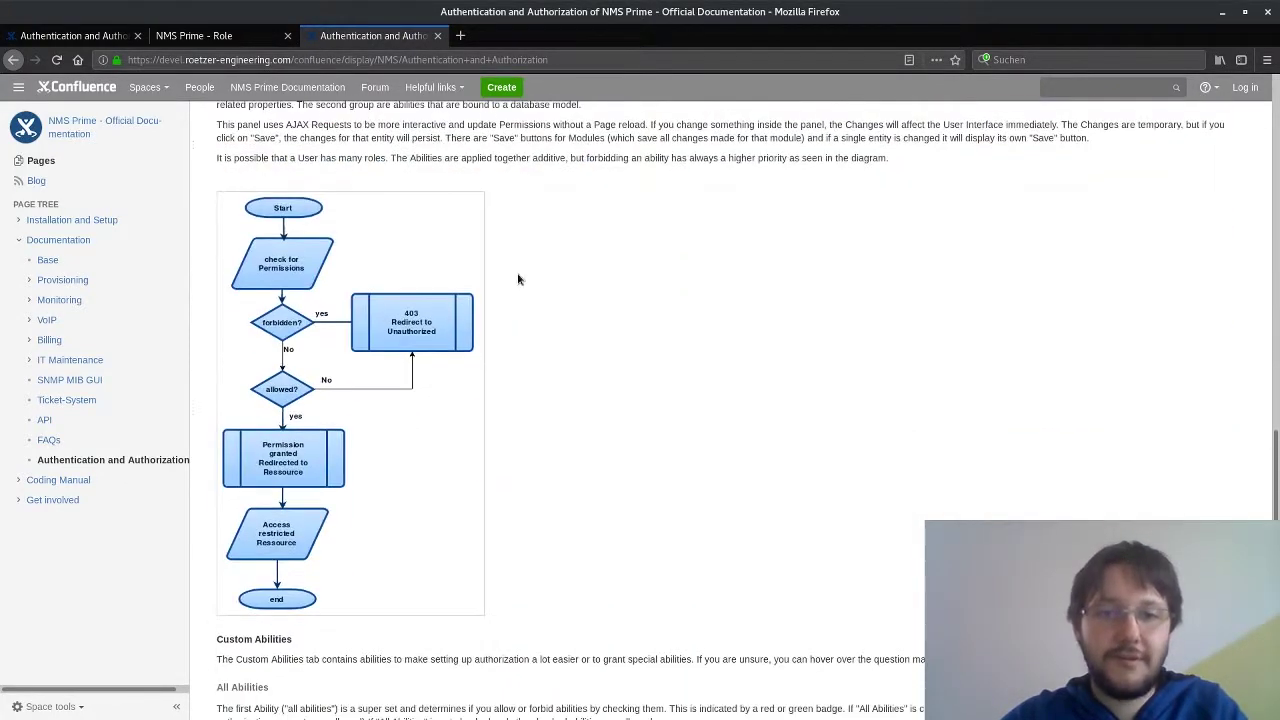
{"action": "scroll", "coordinate": [517, 280], "scroll_direction": "up", "scroll_amount": 1}
{"action": "scroll", "coordinate": [560, 281], "scroll_direction": "down", "scroll_amount": 1}
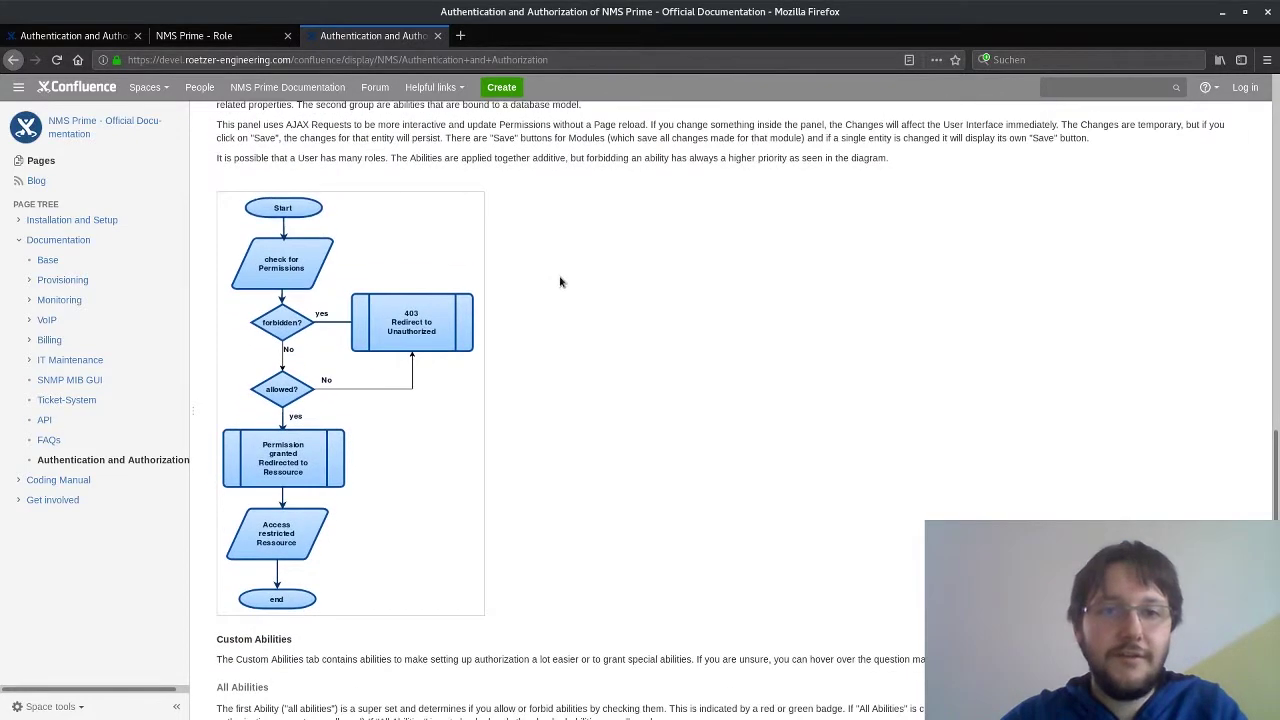